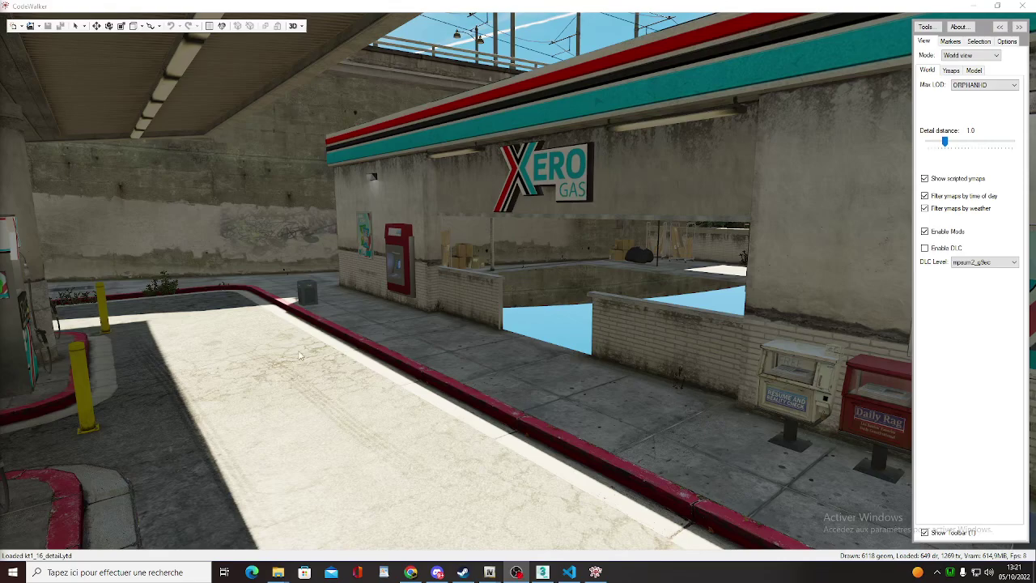
Fly the CodeWalker camera up to the Xero Gas shop front, then bring 3ds Max forward.
left_click_drag(823, 340, 422, 240)
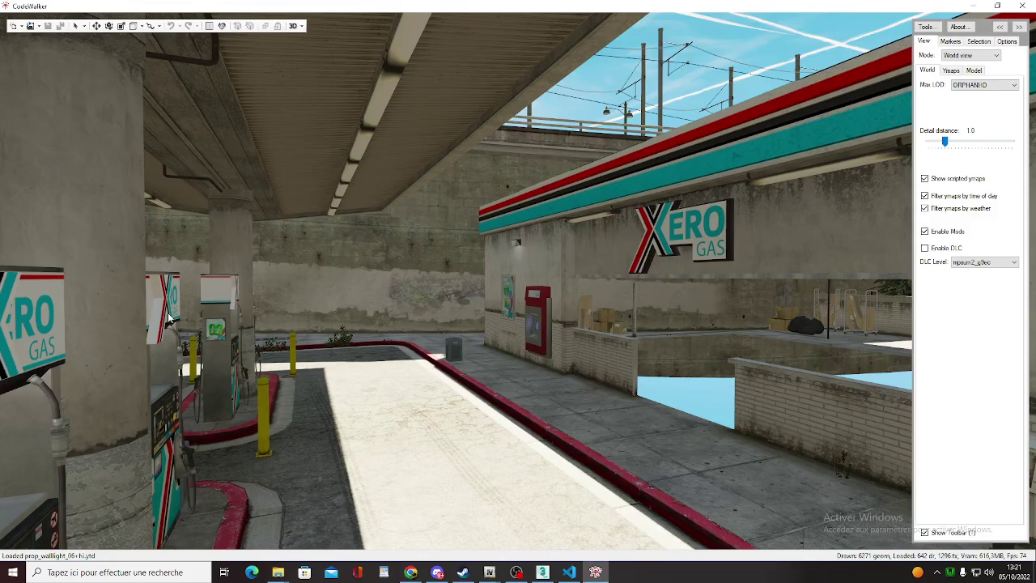
key("w")
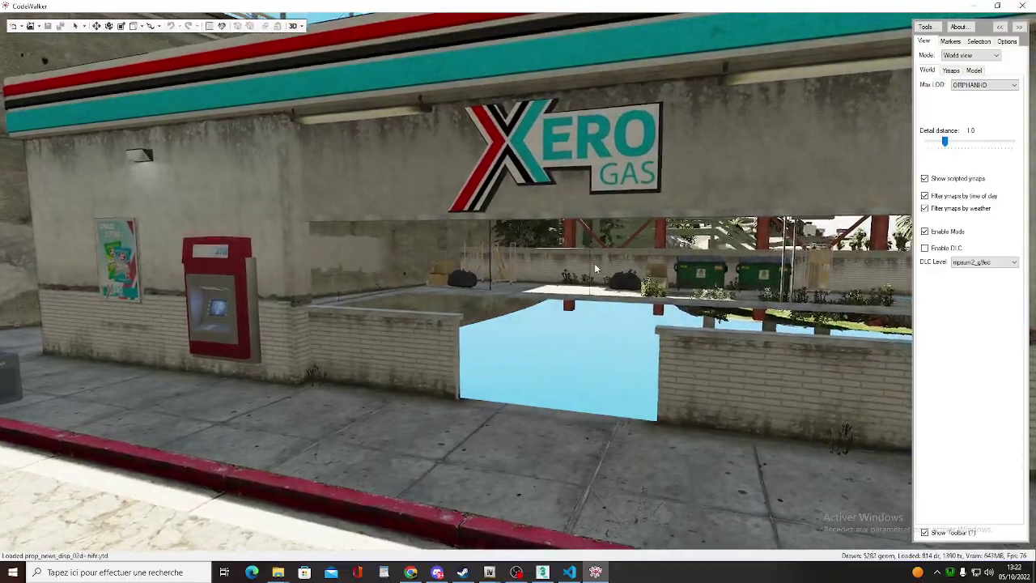
mouse_move(594, 263)
left_mouse_down()
mouse_move(636, 299)
mouse_move(775, 346)
mouse_move(728, 309)
mouse_move(549, 306)
mouse_move(573, 304)
mouse_move(667, 378)
left_mouse_up()
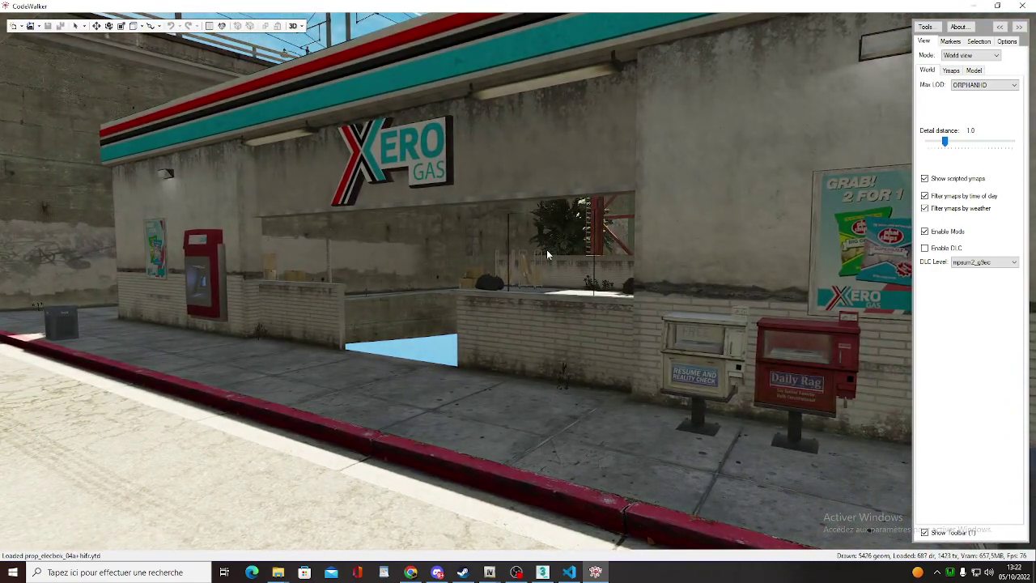
left_click(544, 575)
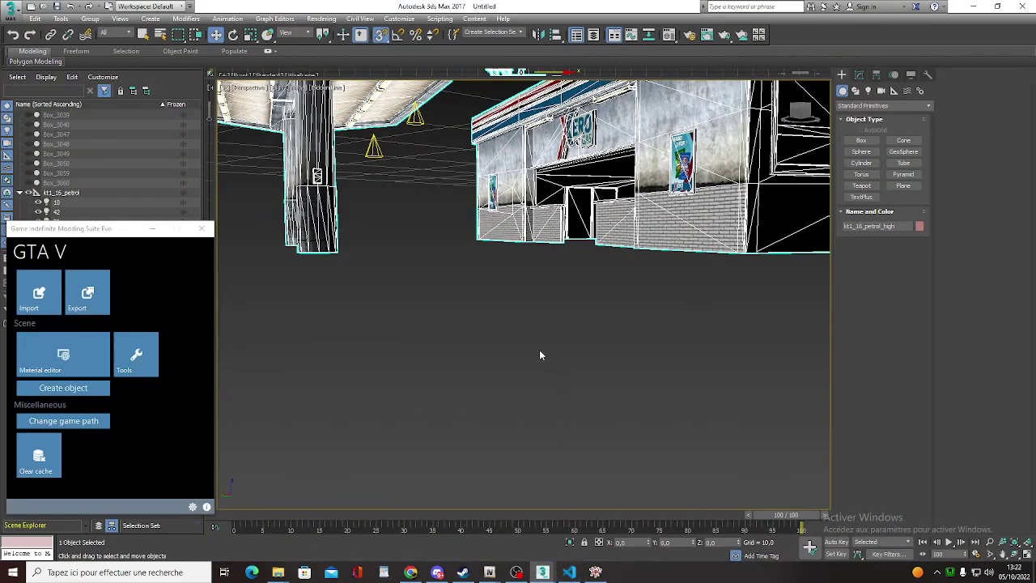
Minimize the Modding Suite panel and set the viewport to Flat Color shading.
left_click(153, 228)
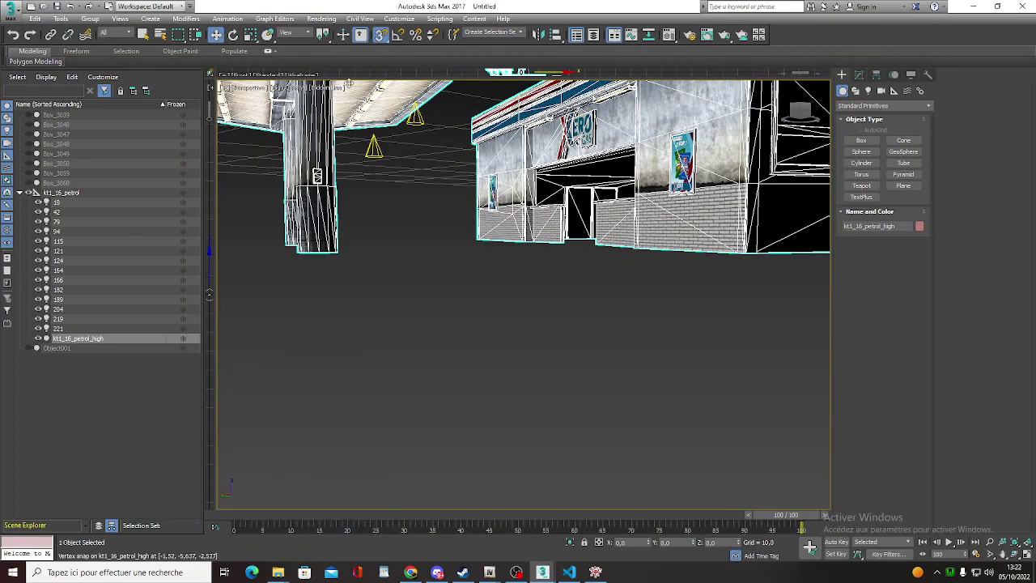
left_click(319, 89)
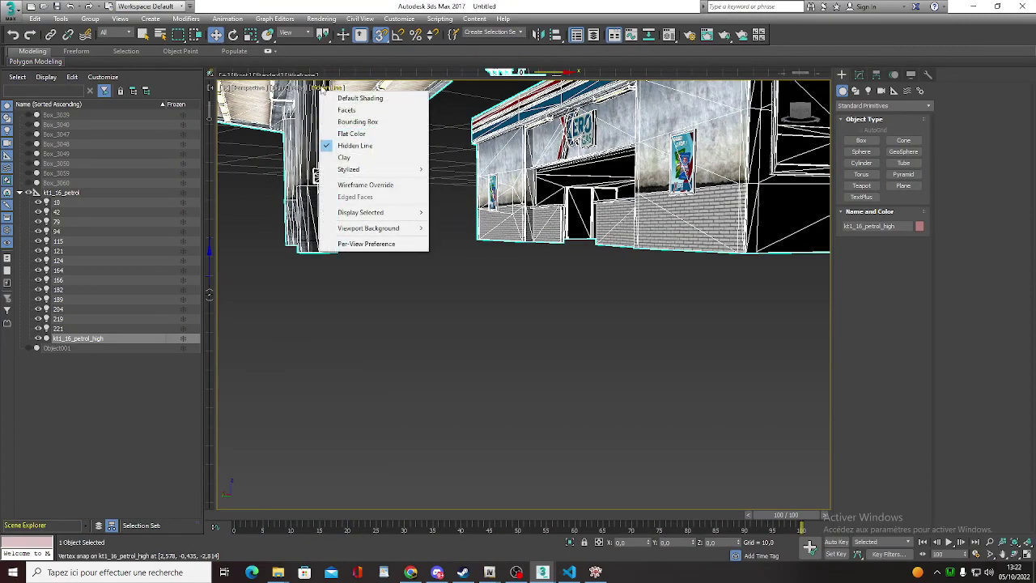
left_click(349, 142)
left_click_drag(583, 170, 613, 194)
mouse_move(613, 194)
middle_mouse_down("alt")
mouse_move(547, 192)
mouse_move(510, 177)
mouse_move(494, 235)
mouse_move(470, 259)
middle_mouse_up("alt")
scroll(593, 186, "down", 5)
scroll(571, 190, "up", 4)
scroll(546, 192, "down", 6)
scroll(501, 200, "up", 4)
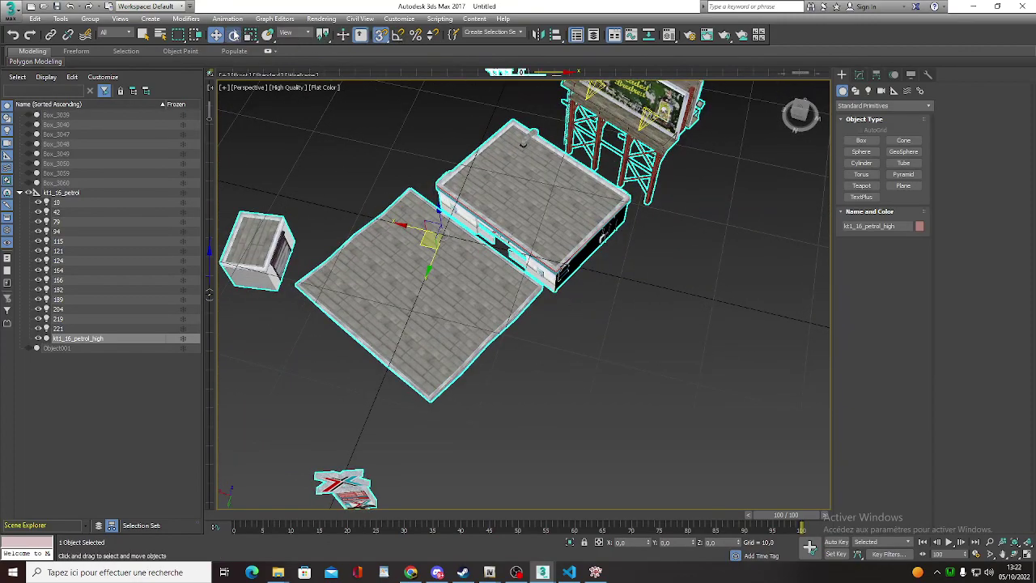
Rotate the station 25° about the Z axis.
key("e")
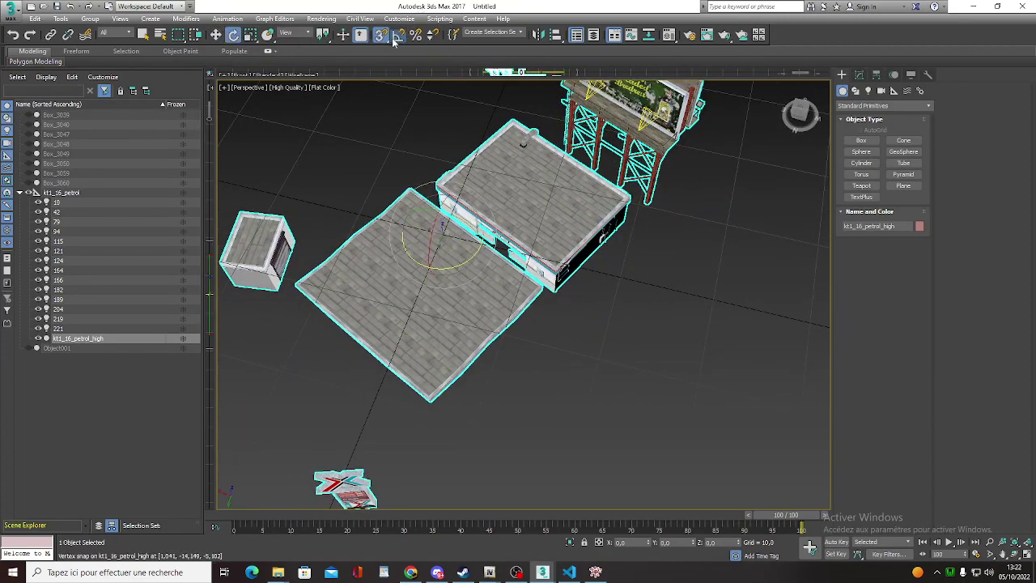
mouse_move(452, 255)
left_mouse_down()
mouse_move(470, 261)
mouse_move(576, 223)
left_mouse_up()
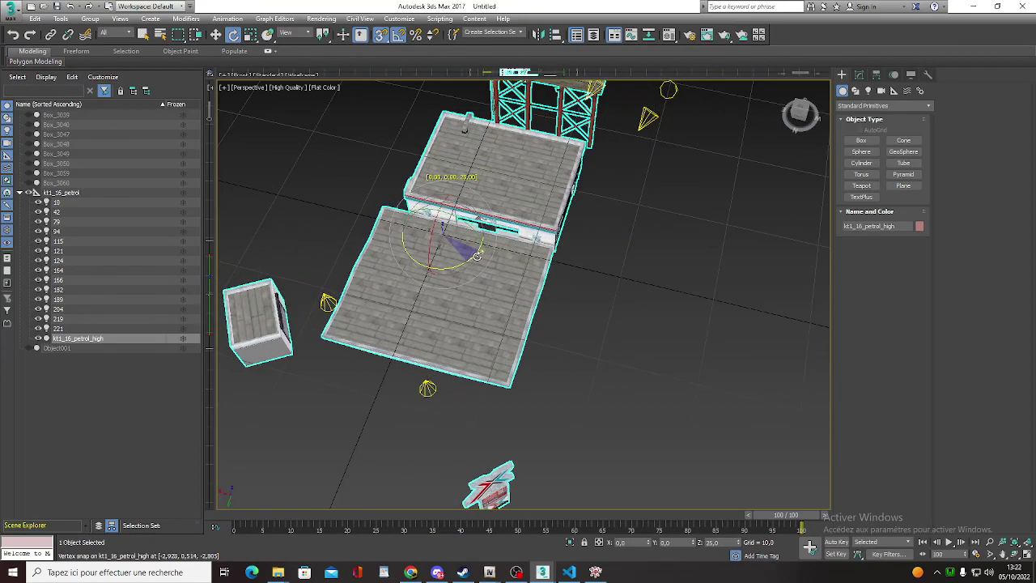
middle_click_drag(576, 223, 541, 251, "alt")
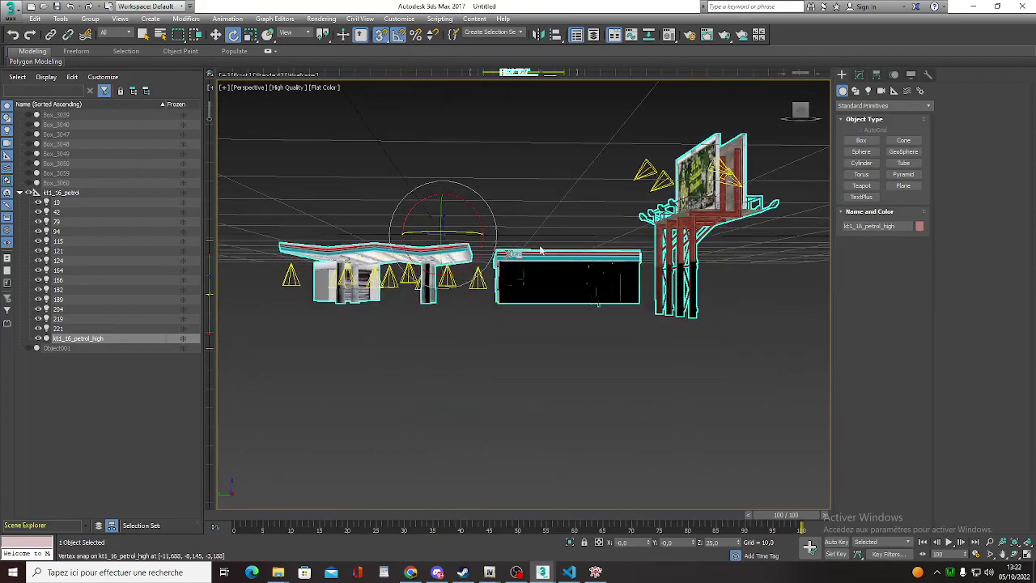
left_click(669, 543)
type("-5")
key("Return")
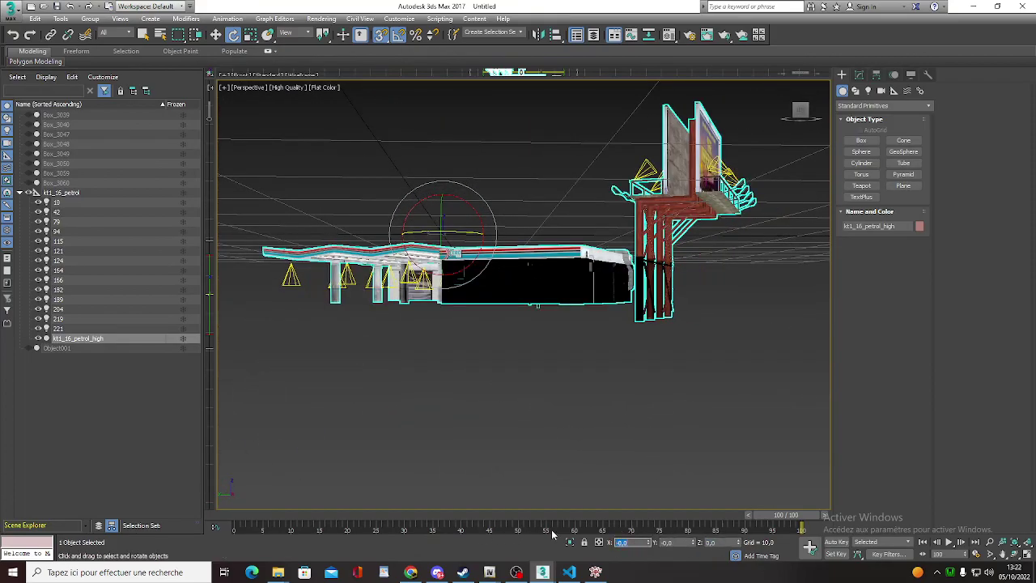
middle_click_drag(592, 226, 483, 246, "alt")
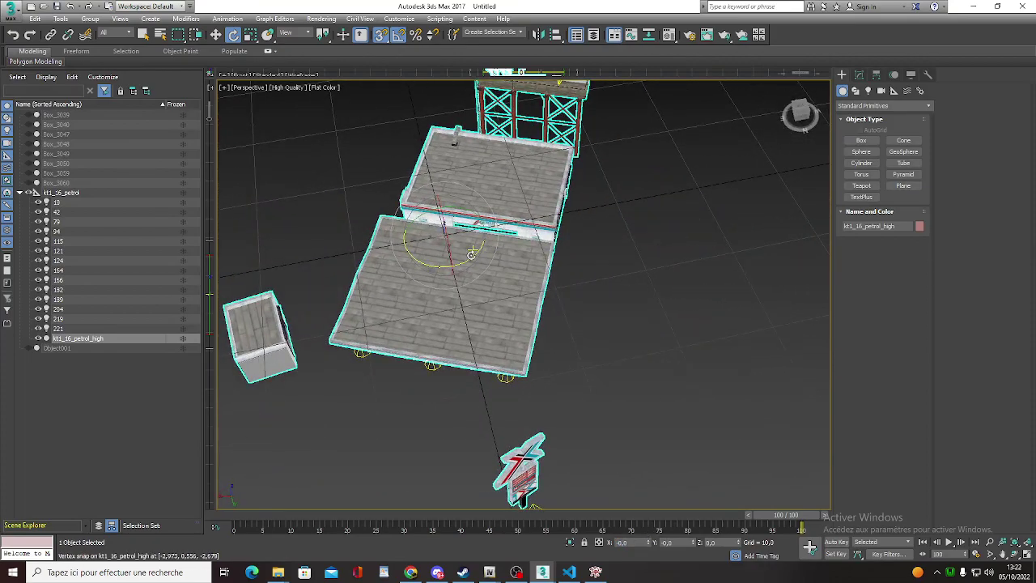
left_click_drag(471, 254, 487, 250)
middle_click_drag(488, 252, 545, 234, "alt")
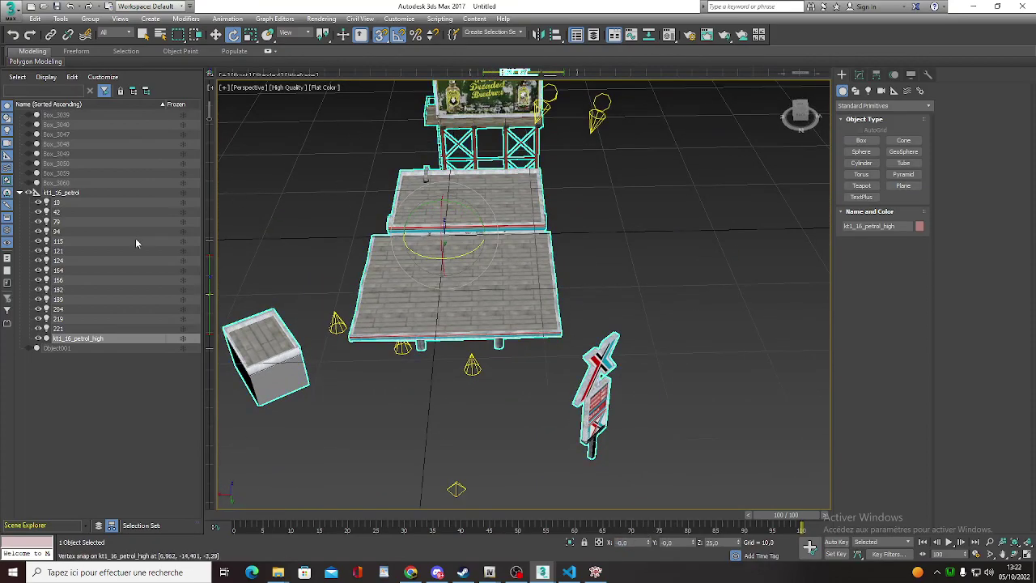
Hide the kt1_16_petrol_high mesh and delete the kt1_16_petrol lights group.
left_click(68, 328)
left_click(36, 339)
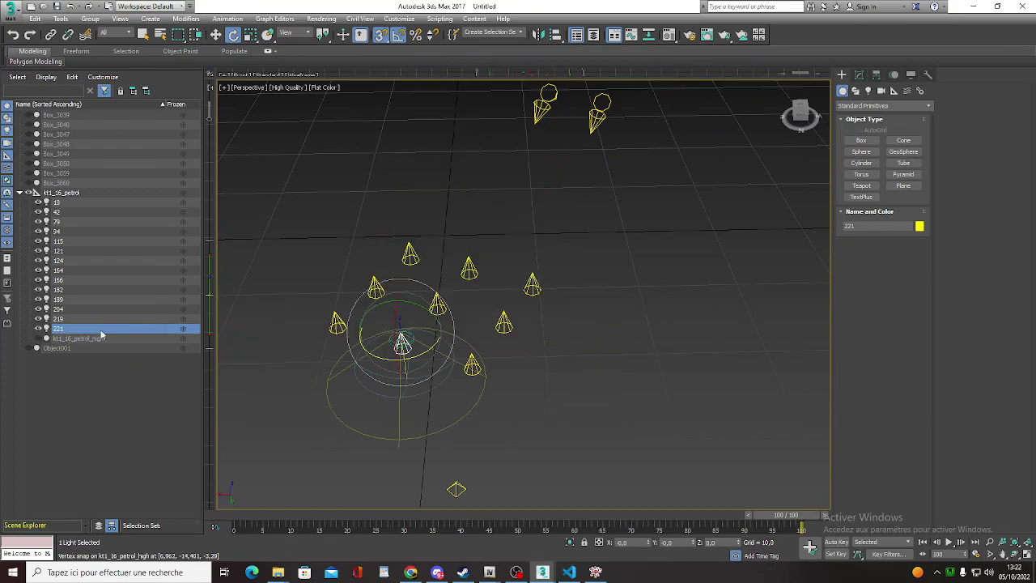
double_click(61, 193)
key("Delete")
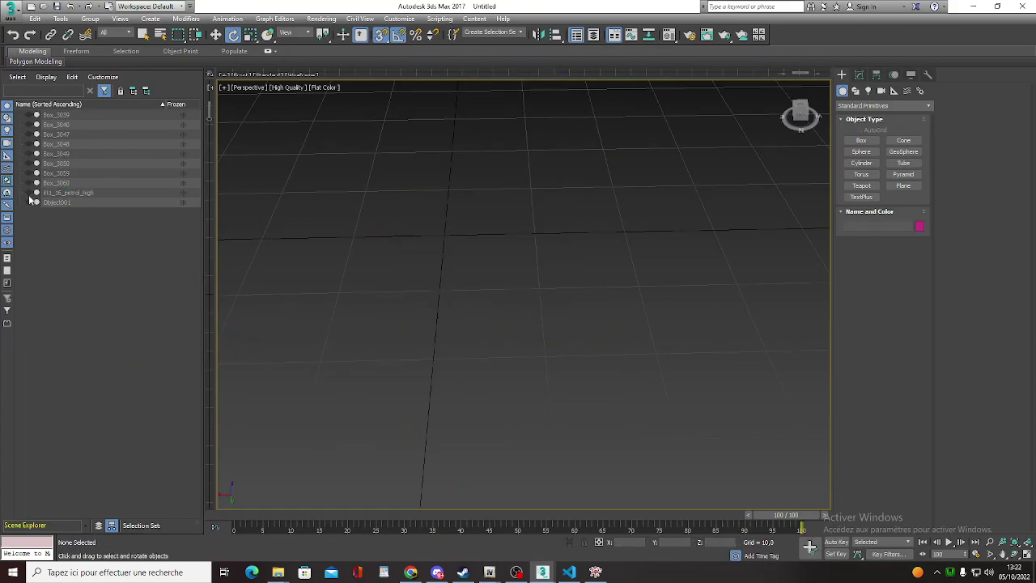
Unhide kt1_16_petrol_high and frame the shop wall from above.
left_click(29, 194)
mouse_move(461, 302)
middle_mouse_down("alt")
mouse_move(497, 270)
mouse_move(435, 275)
mouse_move(519, 185)
mouse_move(501, 268)
mouse_move(470, 323)
middle_mouse_up("alt")
scroll(496, 270, "up", 3)
middle_click_drag(466, 263, 546, 262)
scroll(583, 331, "up", 3)
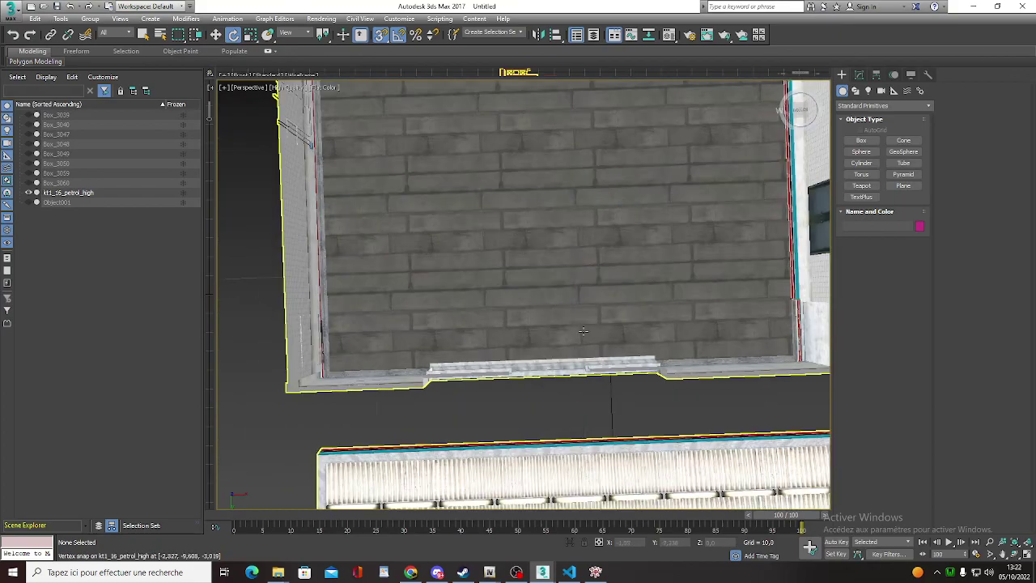
mouse_move(583, 330)
middle_mouse_down()
mouse_move(551, 235)
mouse_move(544, 289)
mouse_move(547, 307)
mouse_move(580, 259)
mouse_move(581, 186)
middle_mouse_up()
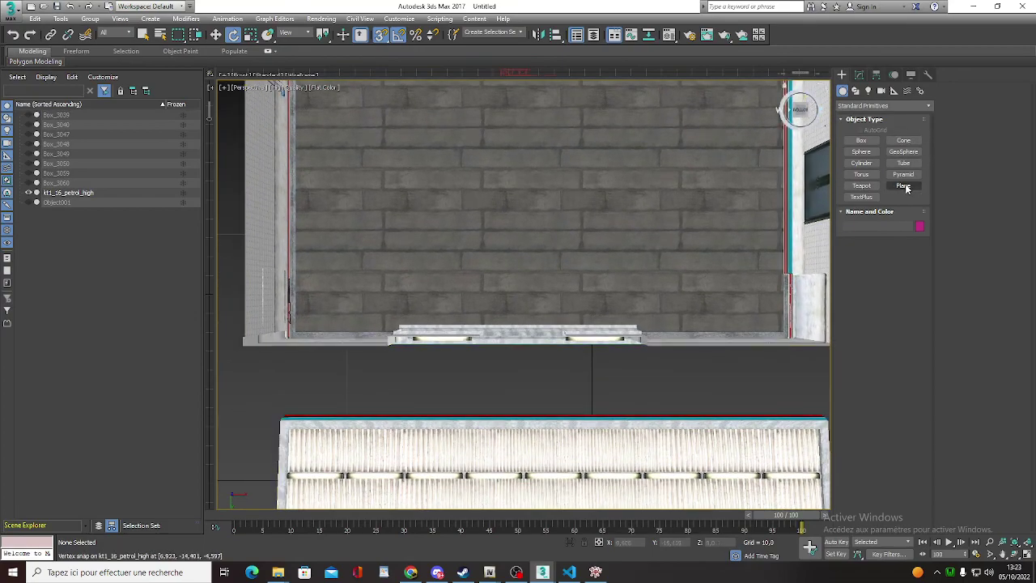
With vertex snaps on, draw a 7.588 × 7.925 plane corner to corner across the shop.
left_click(904, 186)
right_click(399, 36)
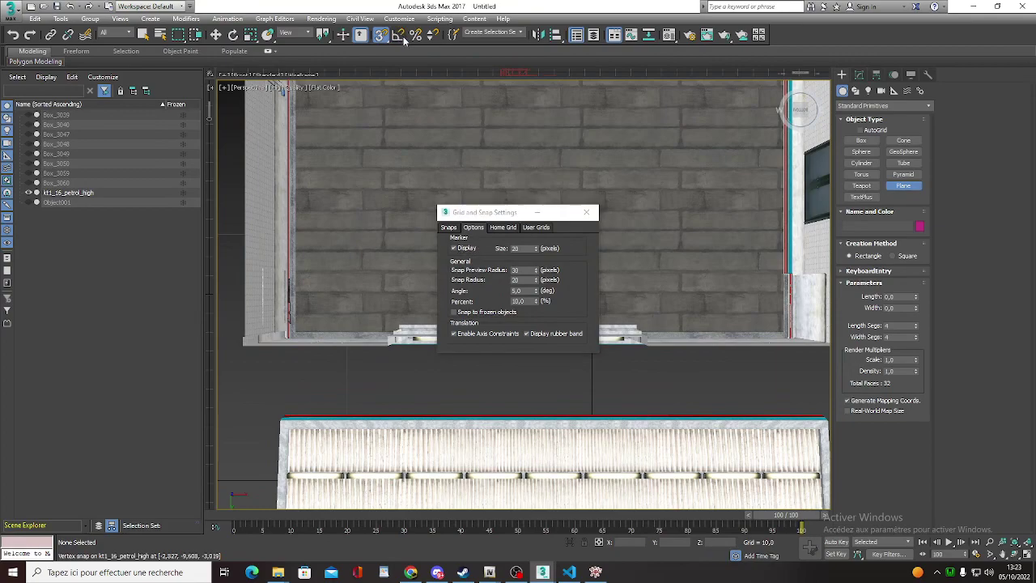
left_click(587, 213)
left_click(385, 35)
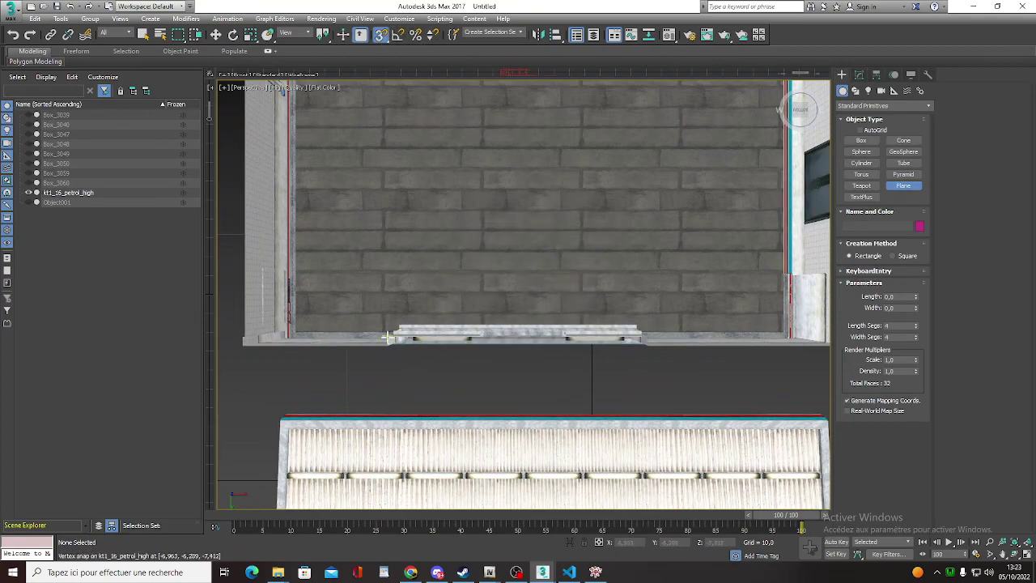
mouse_move(389, 335)
left_mouse_down()
mouse_move(641, 333)
mouse_move(615, 140)
left_mouse_up()
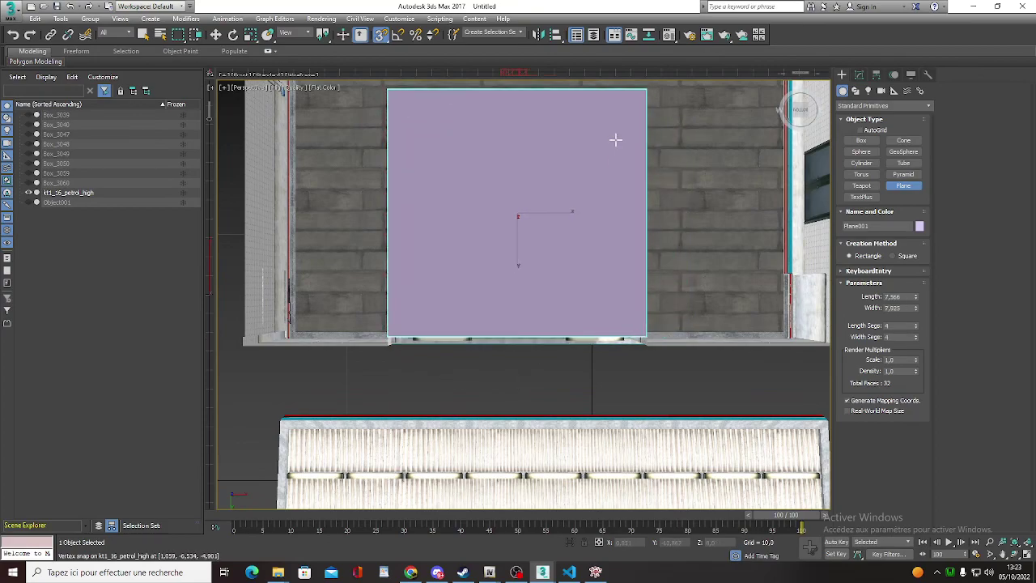
mouse_move(618, 138)
middle_mouse_down("alt")
mouse_move(774, 297)
mouse_move(759, 313)
mouse_move(870, 296)
mouse_move(793, 300)
middle_mouse_up("alt")
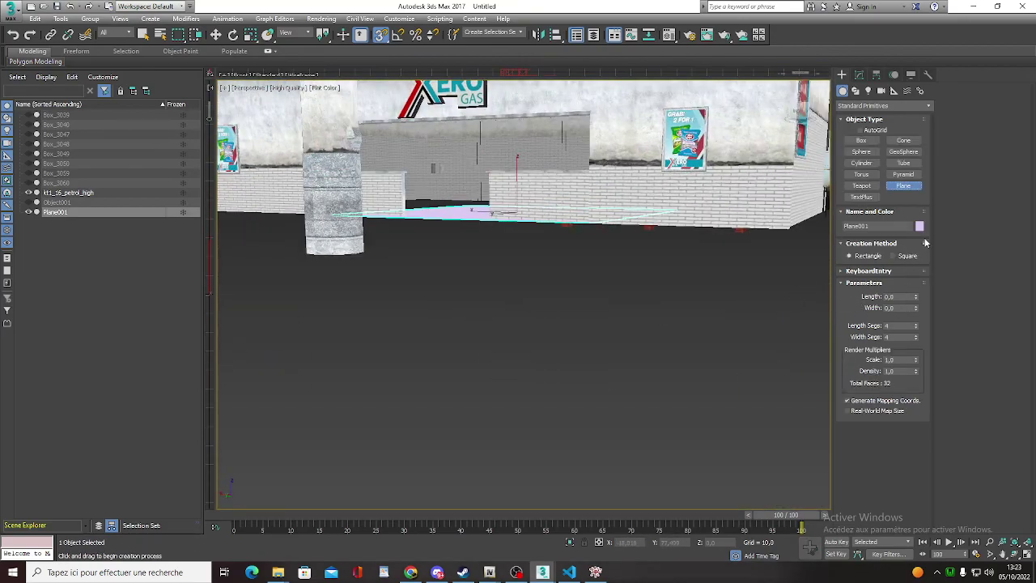
Select Plane001 and use the modifier stack menu to convert it to Editable Poly.
key("e")
middle_click_drag(545, 197, 601, 146, "alt")
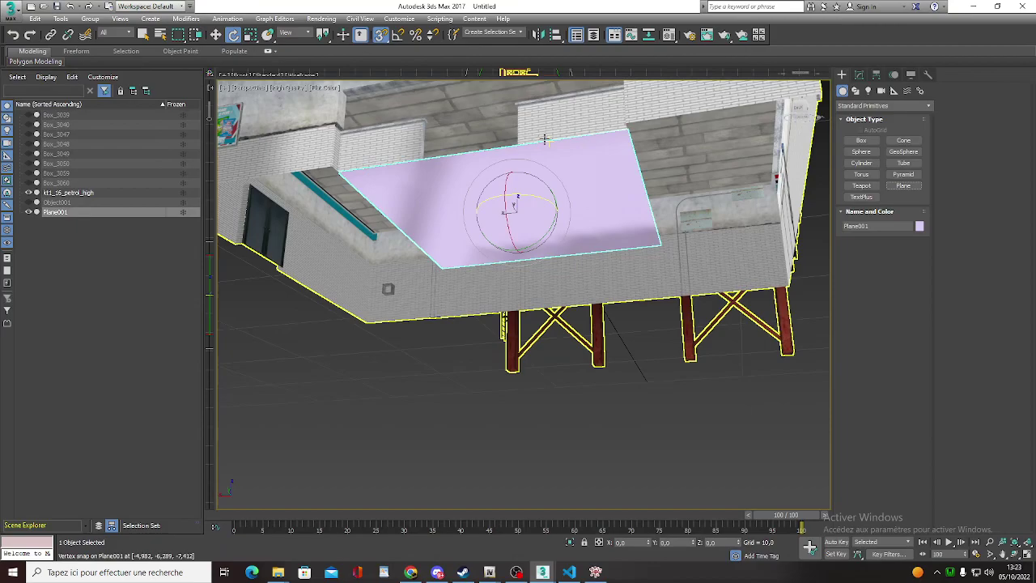
mouse_move(545, 139)
middle_mouse_down("alt")
mouse_move(737, 136)
mouse_move(558, 182)
mouse_move(534, 204)
middle_mouse_up("alt")
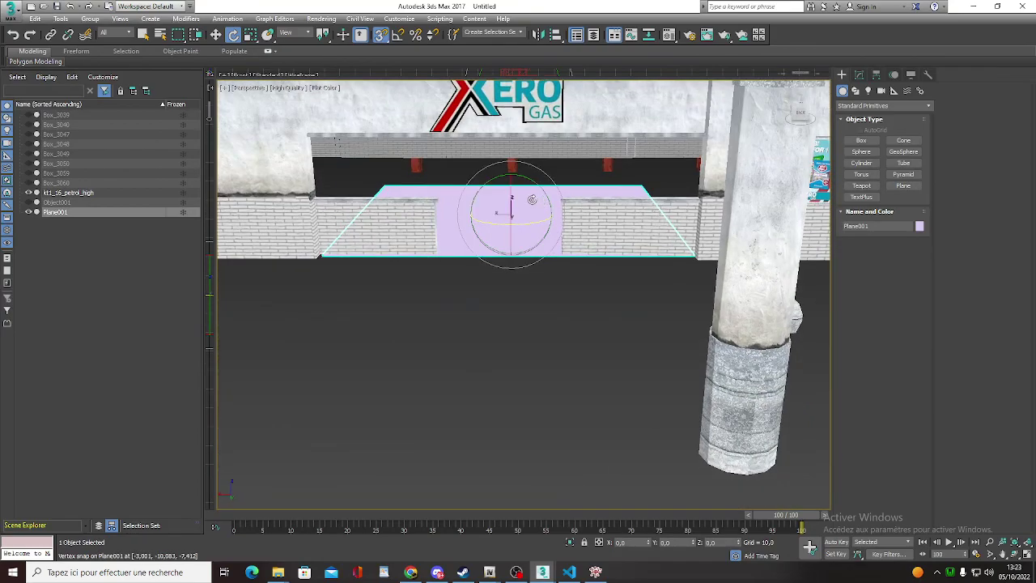
left_click(564, 317)
mouse_move(556, 208)
middle_mouse_down("alt")
mouse_move(525, 271)
mouse_move(584, 240)
mouse_move(880, 149)
middle_mouse_up("alt")
left_click(525, 271)
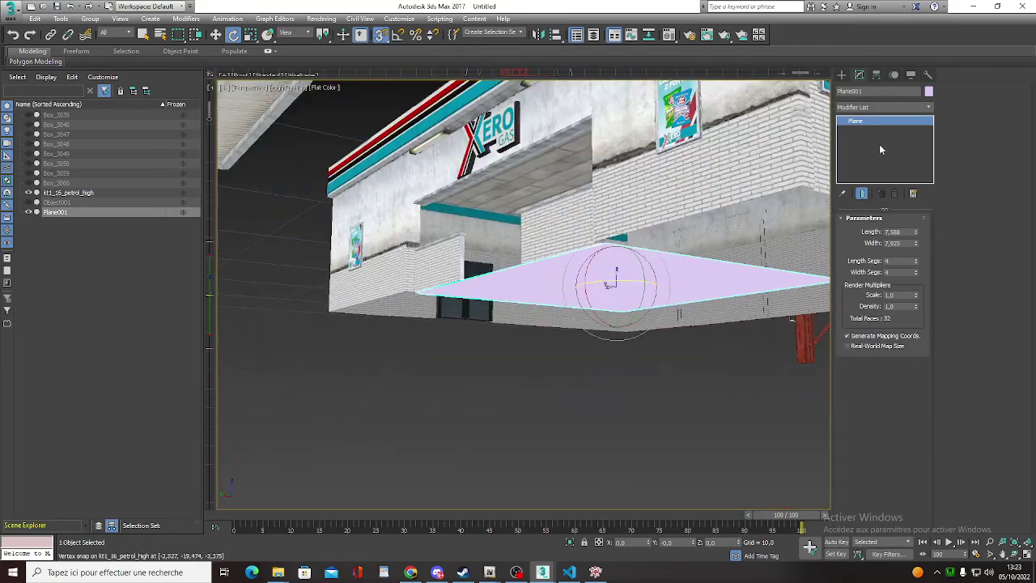
right_click(852, 119)
left_click(883, 203)
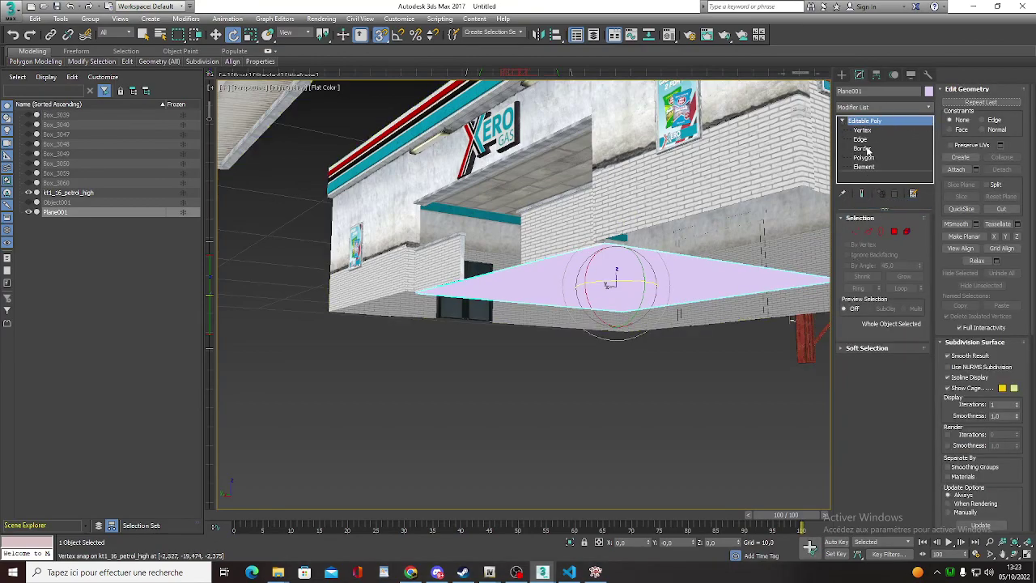
Extrude Plane001's outer border with width 0 and height about 3,166.
left_click(863, 149)
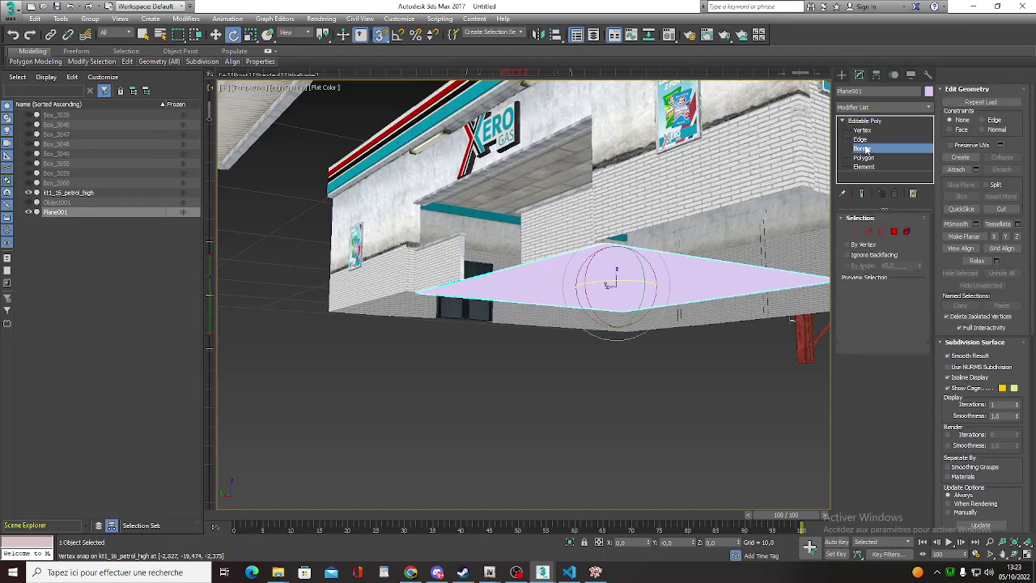
left_click(698, 261)
middle_click_drag(698, 261, 880, 347, "alt")
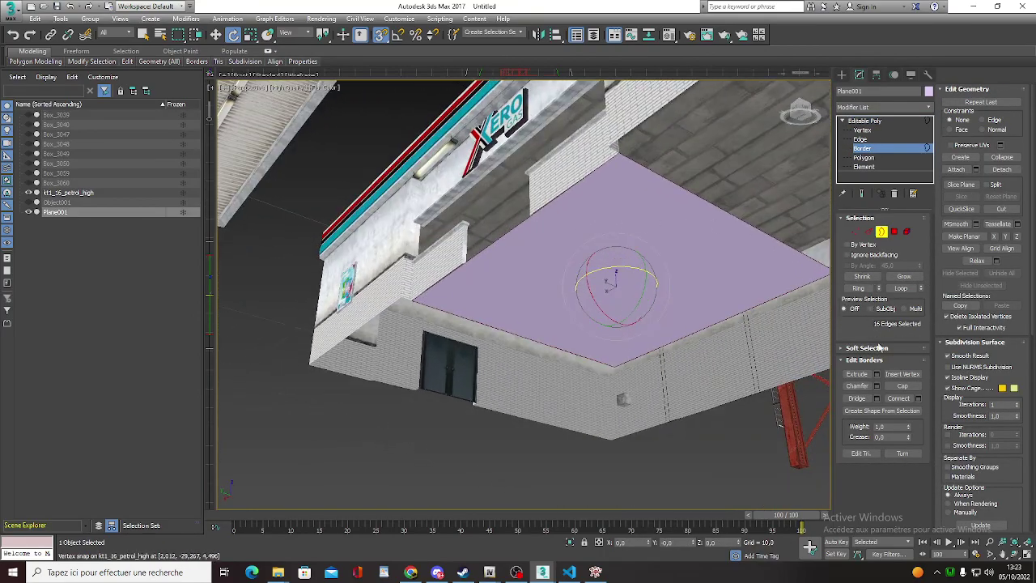
left_click(877, 375)
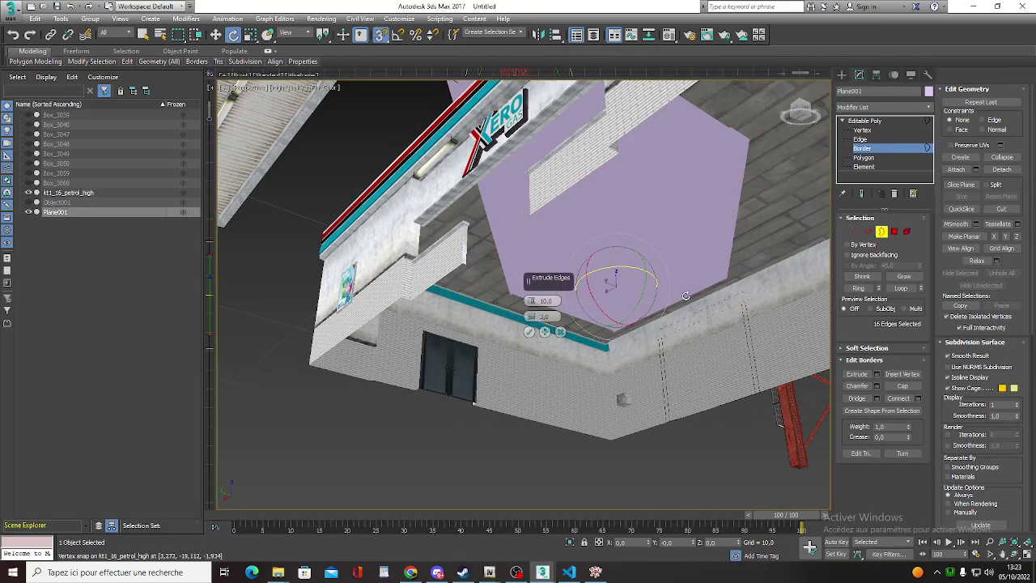
mouse_move(621, 245)
middle_mouse_down("alt")
mouse_move(755, 299)
mouse_move(660, 301)
middle_mouse_up("alt")
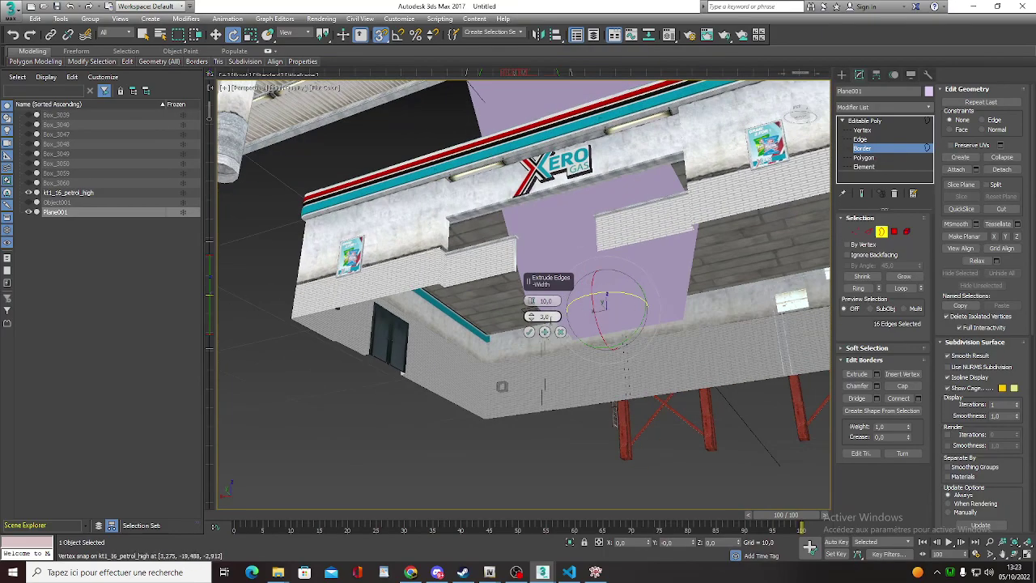
type("0")
key("Return")
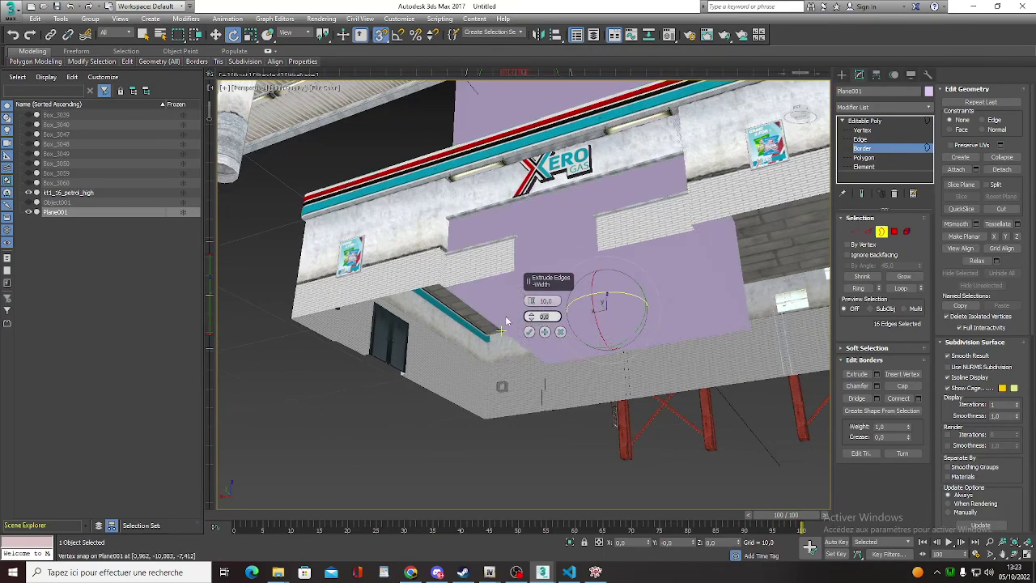
middle_click_drag(707, 242, 782, 253, "alt")
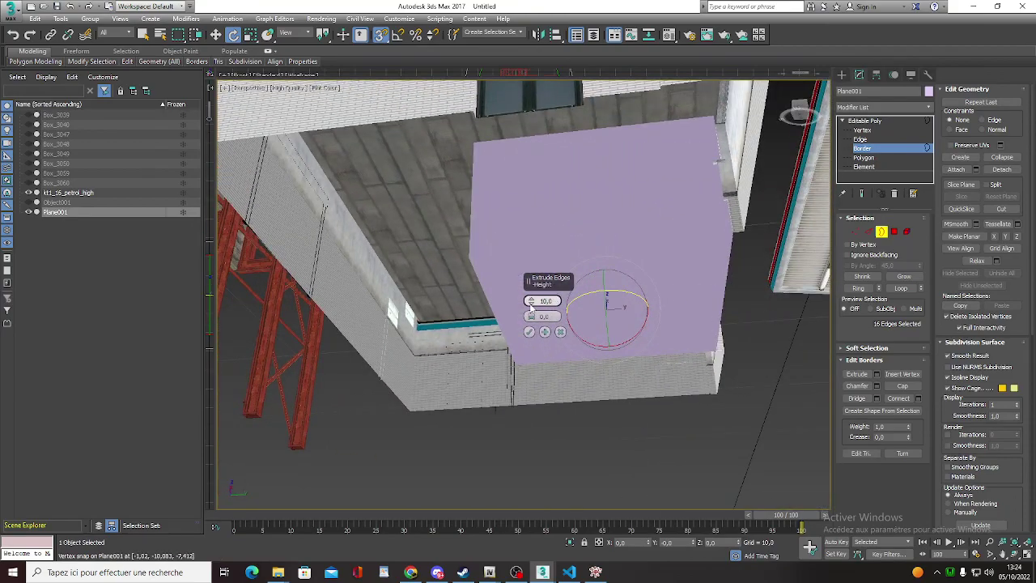
left_click_drag(532, 310, 535, 325)
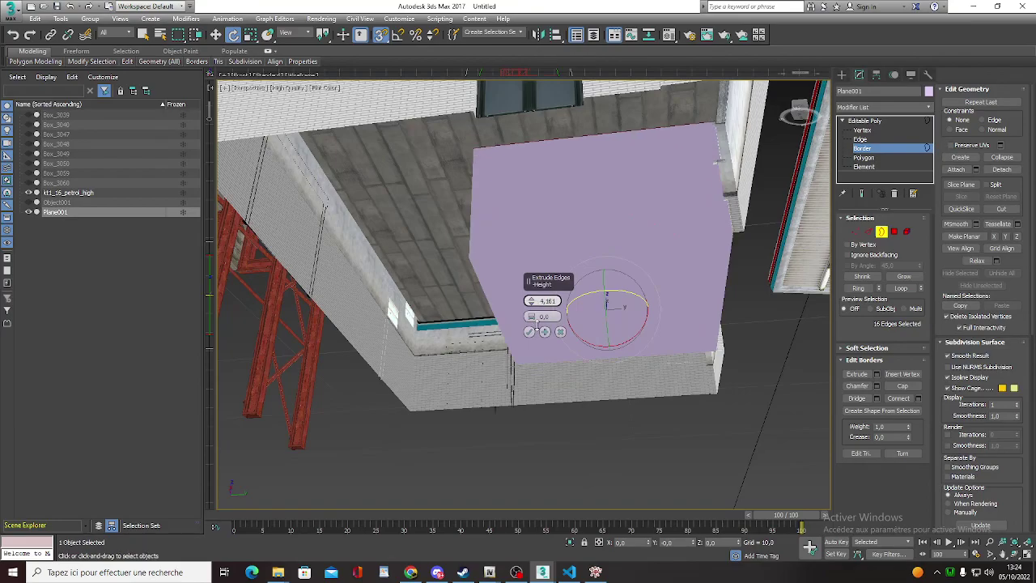
mouse_move(536, 322)
middle_mouse_down("alt")
mouse_move(430, 297)
mouse_move(503, 273)
mouse_move(649, 271)
mouse_move(585, 364)
mouse_move(630, 280)
mouse_move(618, 296)
mouse_move(513, 291)
mouse_move(523, 297)
middle_mouse_up("alt")
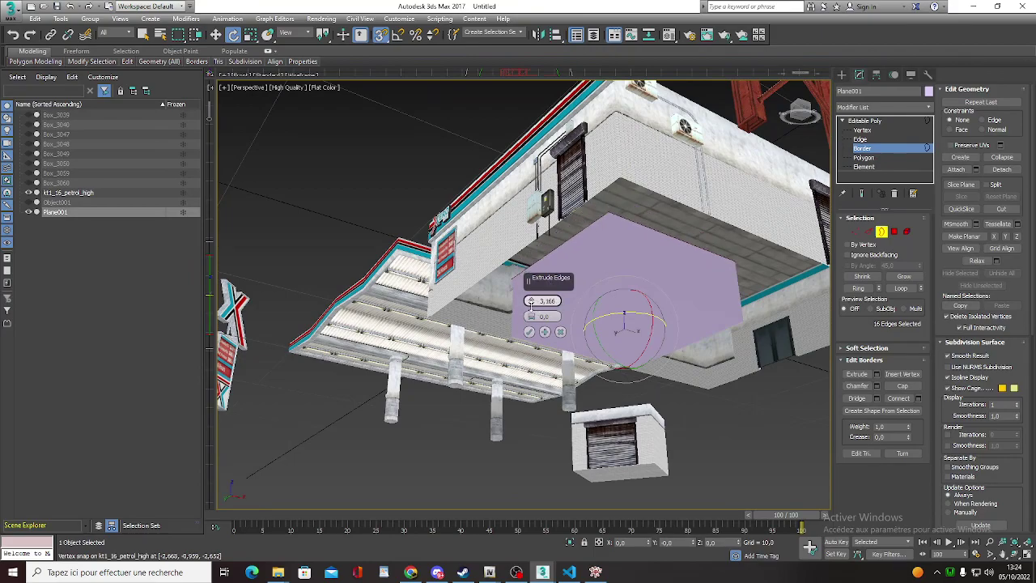
left_click_drag(532, 302, 531, 308)
middle_click_drag(532, 308, 532, 301, "alt")
mouse_move(779, 324)
middle_mouse_down("alt")
mouse_move(689, 343)
mouse_move(706, 301)
mouse_move(512, 331)
middle_mouse_up("alt")
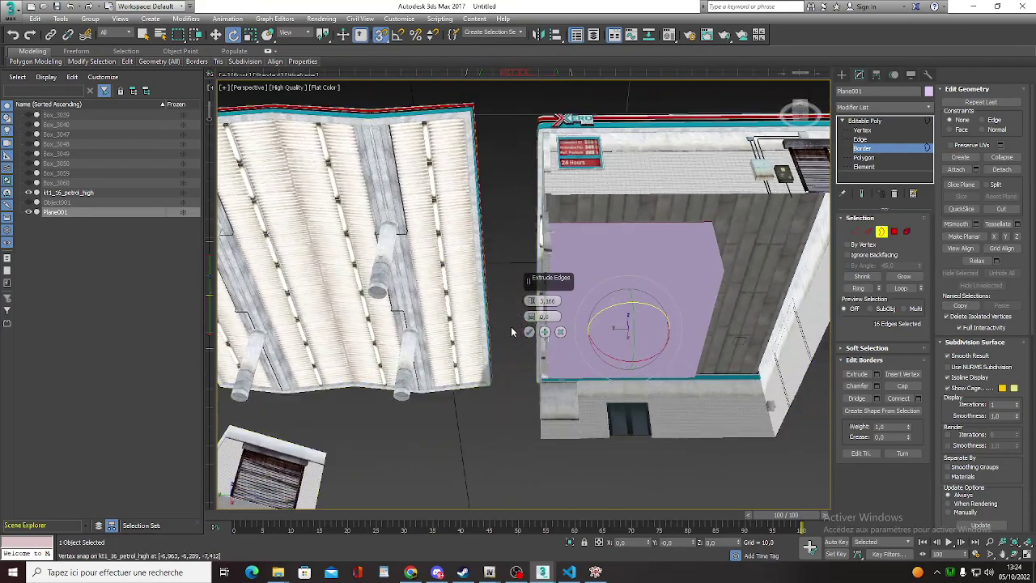
left_click(531, 333)
Select the four extruded wall faces at Polygon level and remove them.
mouse_move(597, 276)
middle_mouse_down("alt")
mouse_move(608, 307)
mouse_move(683, 286)
middle_mouse_up("alt")
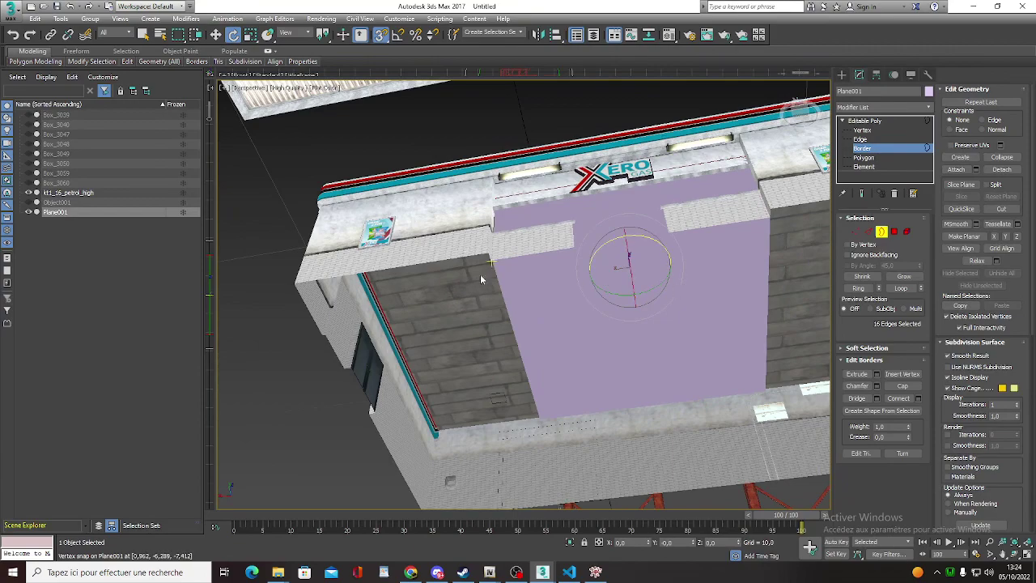
left_click(864, 157)
middle_click_drag(529, 266, 585, 261, "alt")
left_click(553, 248)
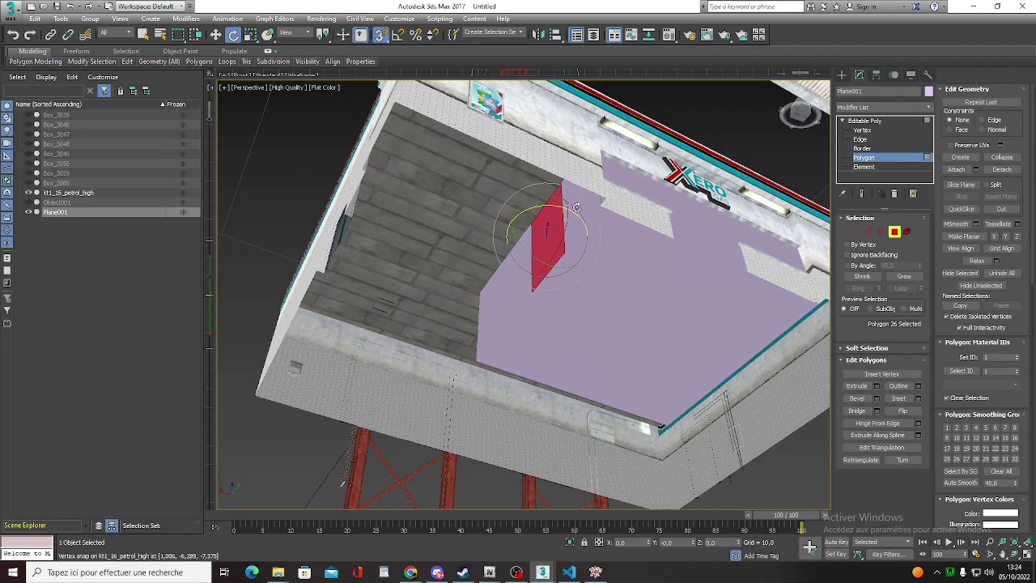
mouse_move(577, 207)
middle_mouse_down("alt")
mouse_move(597, 209)
mouse_move(575, 223)
mouse_move(605, 235)
middle_mouse_up("alt")
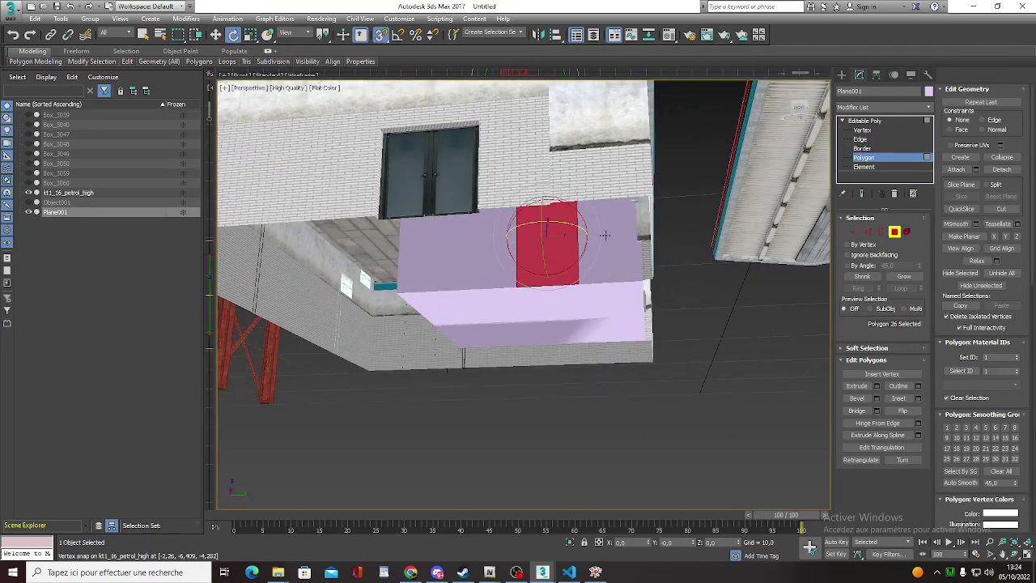
left_click(605, 235, "ctrl")
left_click(481, 241, "ctrl")
left_click(433, 248, "ctrl")
middle_click_drag(779, 295, 645, 282, "alt")
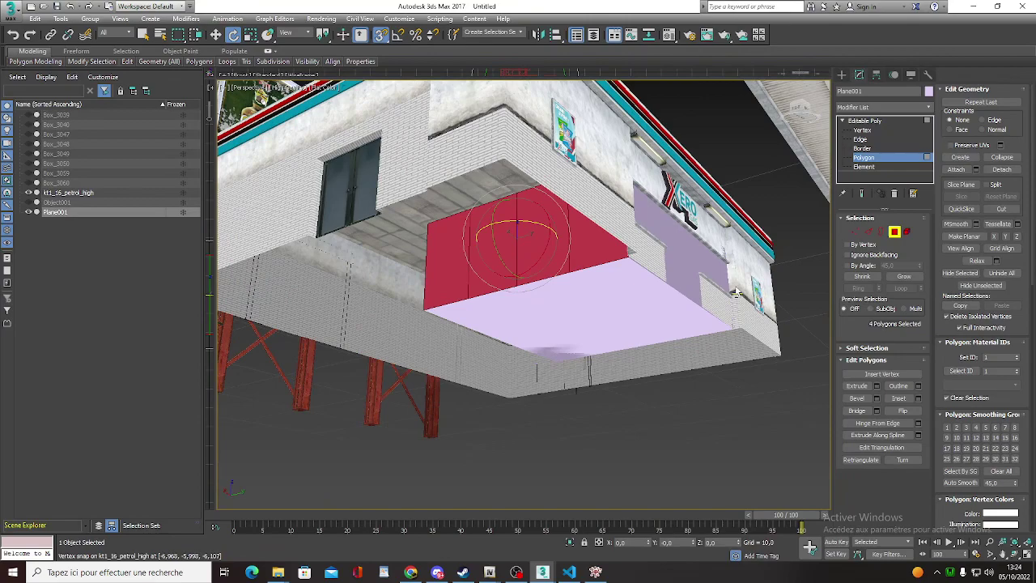
key("ctrl+z")
key("ctrl+z")
key("ctrl+z")
key("ctrl+z")
key("ctrl+z")
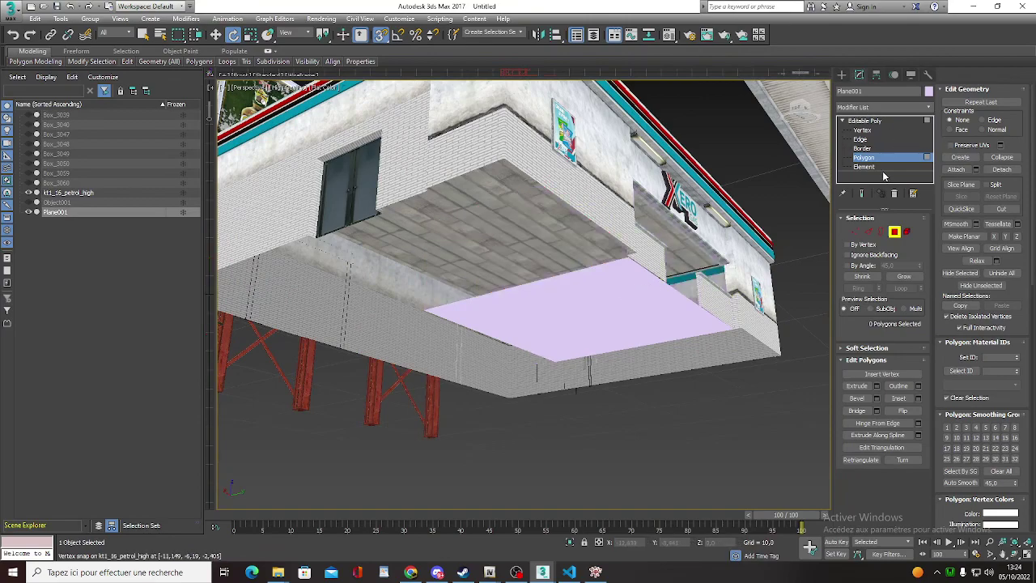
key("ctrl+z")
key("ctrl+z")
Delete the remaining kt1_16_petrol group objects and show kt1_16_petrol_high again.
mouse_move(615, 307)
middle_mouse_down("alt")
mouse_move(593, 239)
mouse_move(597, 271)
mouse_move(613, 268)
middle_mouse_up("alt")
scroll(598, 271, "up", 3)
left_click(598, 272)
scroll(598, 271, "down", 4)
left_click(36, 339)
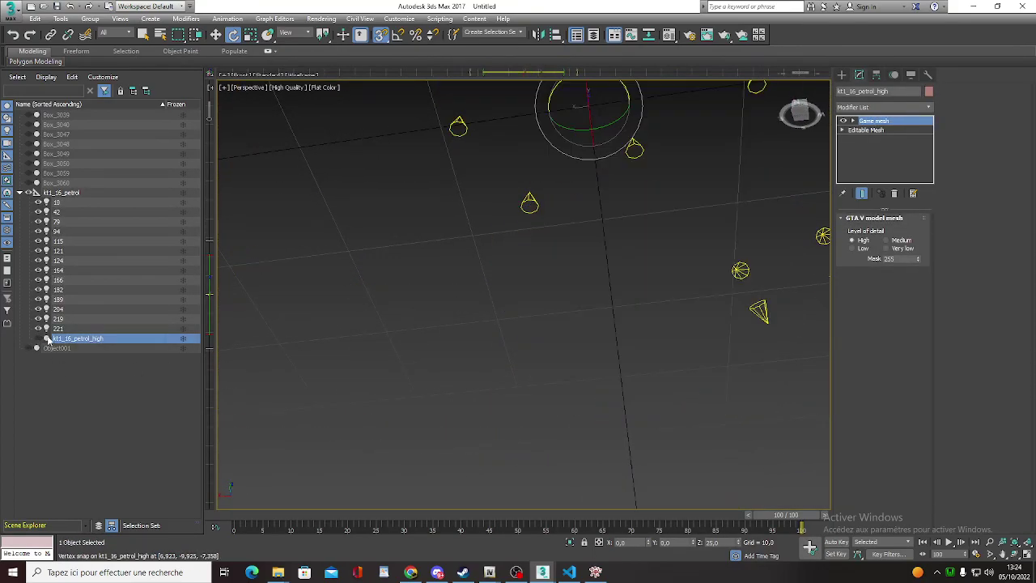
key("ctrl+a")
key("Delete")
left_click(34, 196)
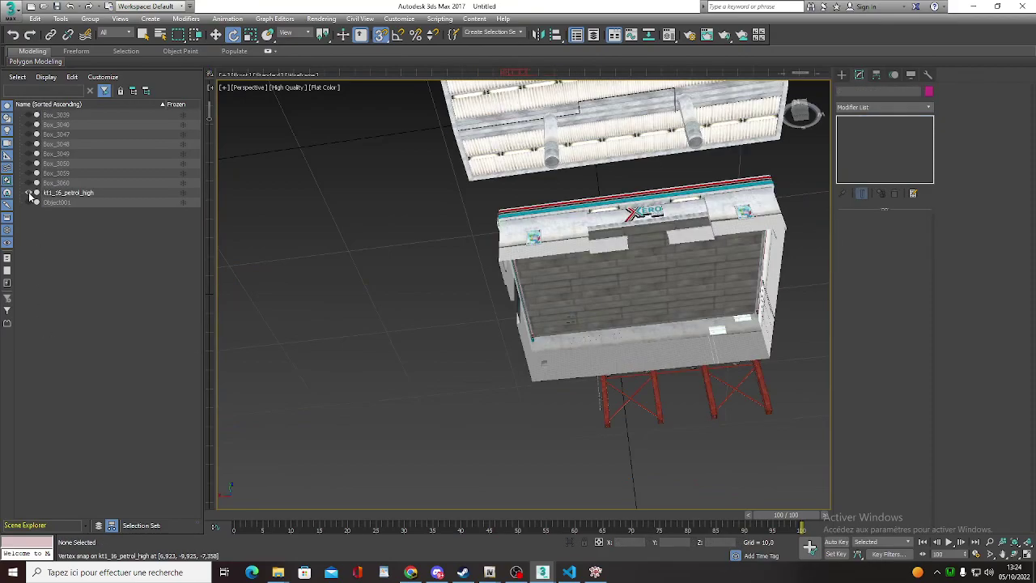
In Top view, draw a 9.815 × 7.963 plane across the shop's interior floor.
middle_click_drag(631, 275, 640, 340, "alt")
left_click(800, 109)
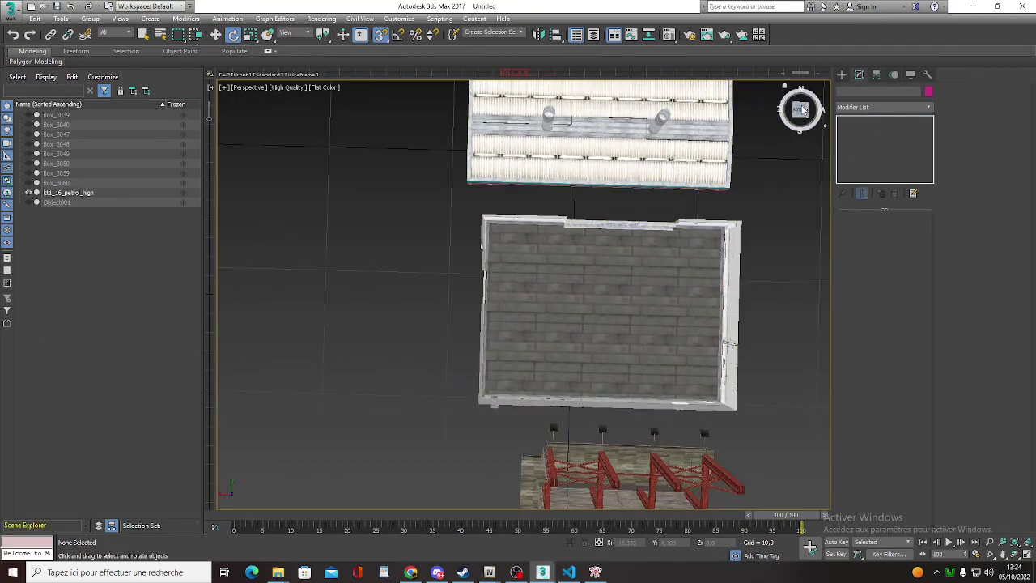
scroll(680, 275, "up", 5)
scroll(680, 275, "down", 3)
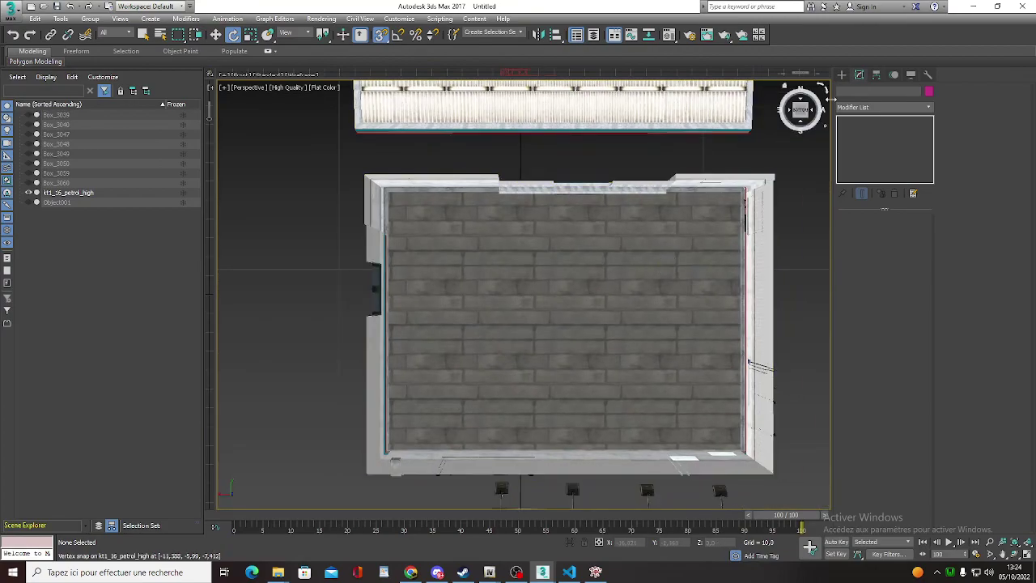
left_click(843, 75)
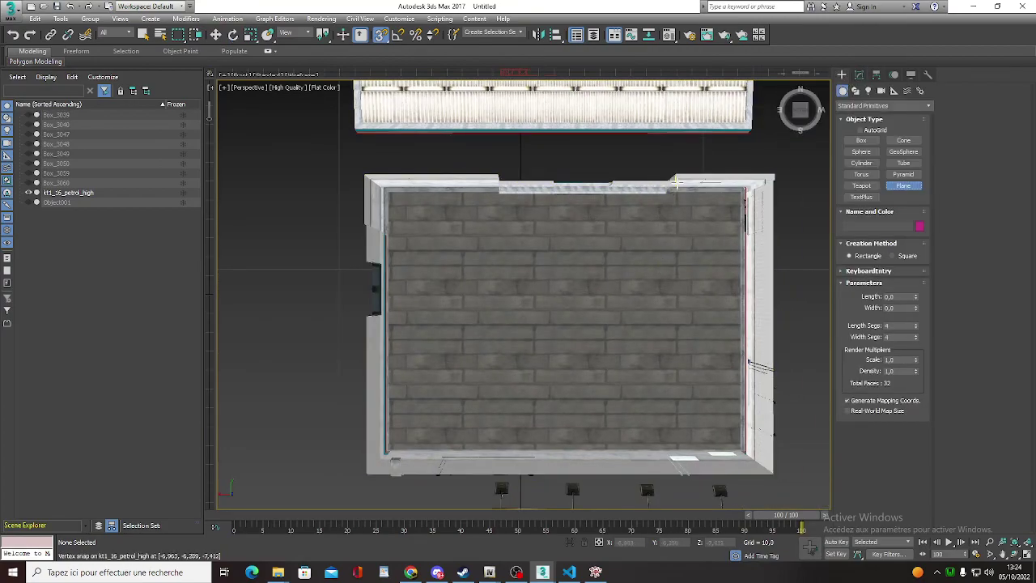
left_click_drag(677, 183, 505, 373)
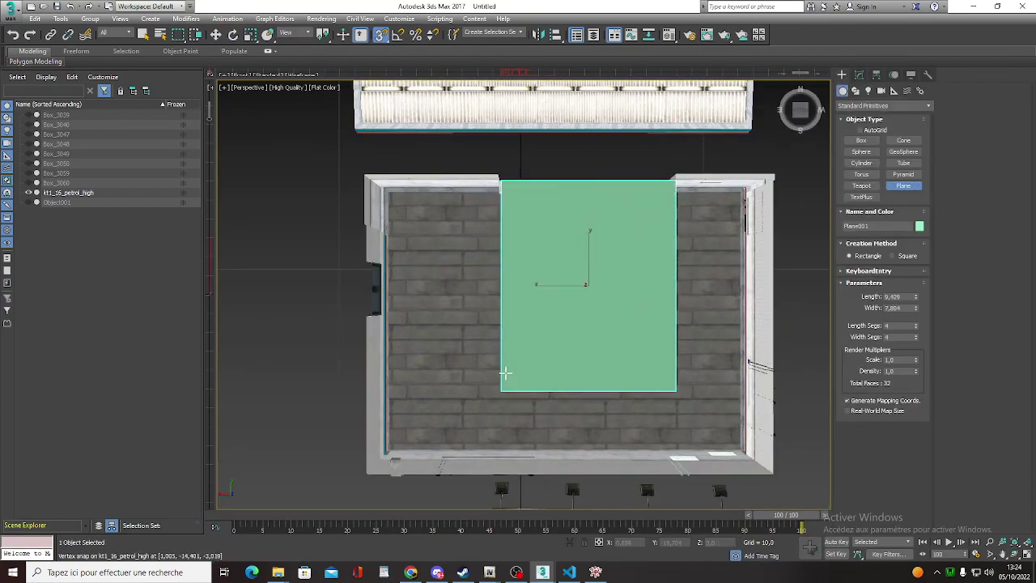
left_click_drag(505, 373, 503, 376)
mouse_move(504, 376)
middle_mouse_down("alt")
mouse_move(640, 401)
mouse_move(844, 346)
middle_mouse_up("alt")
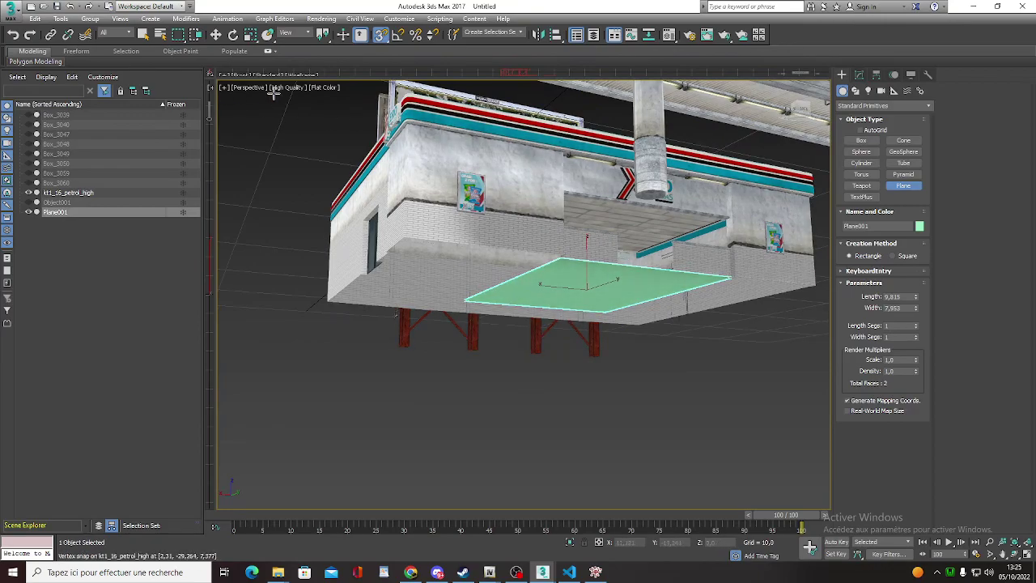
Switch to Hidden Line shading and set the plane's Length Segs to 1.
left_click(318, 89)
left_click(353, 145)
middle_click_drag(356, 162, 553, 213, "alt")
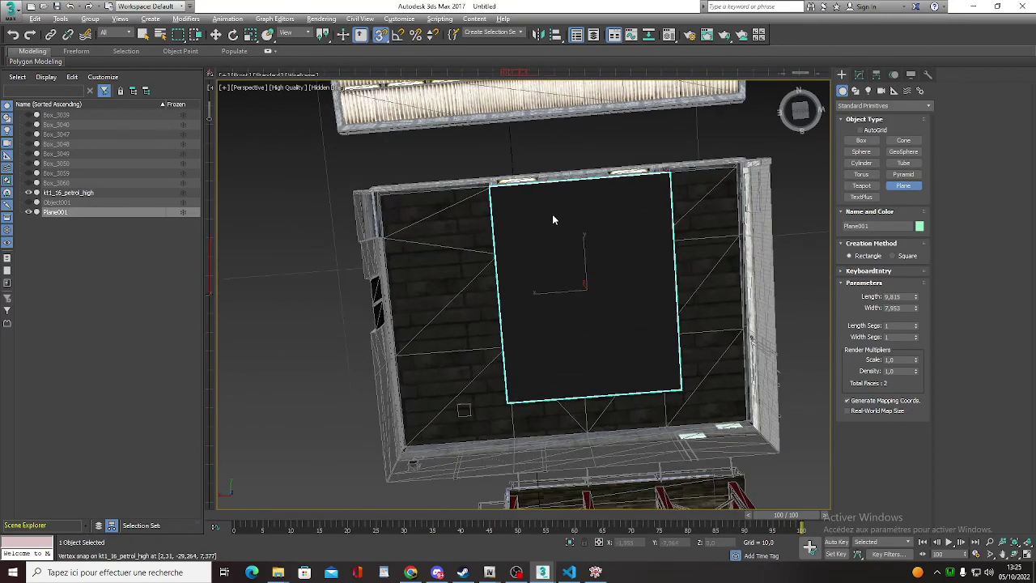
left_click_drag(917, 325, 925, 311)
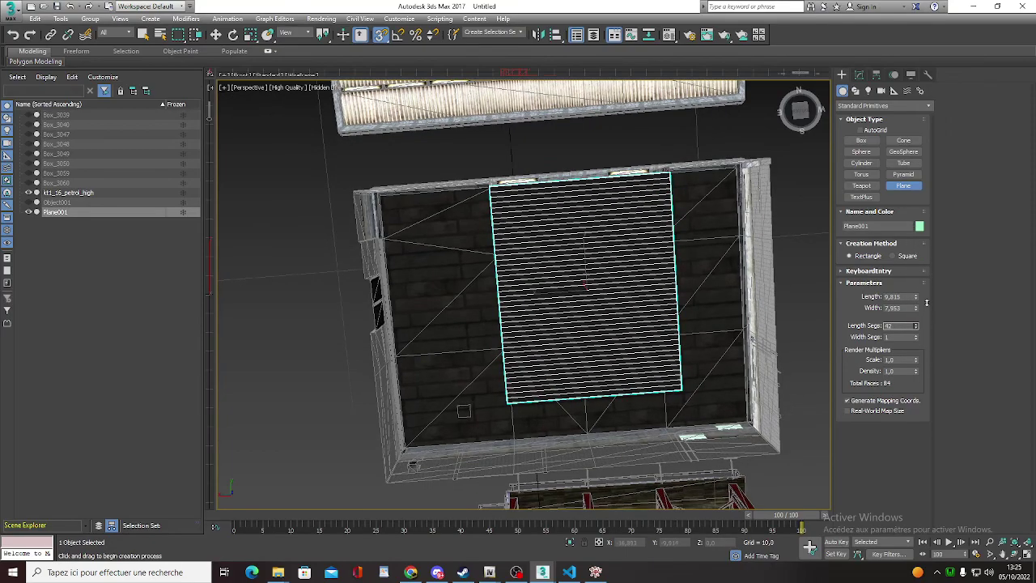
mouse_move(926, 311)
left_mouse_down()
mouse_move(934, 322)
mouse_move(925, 372)
left_mouse_up()
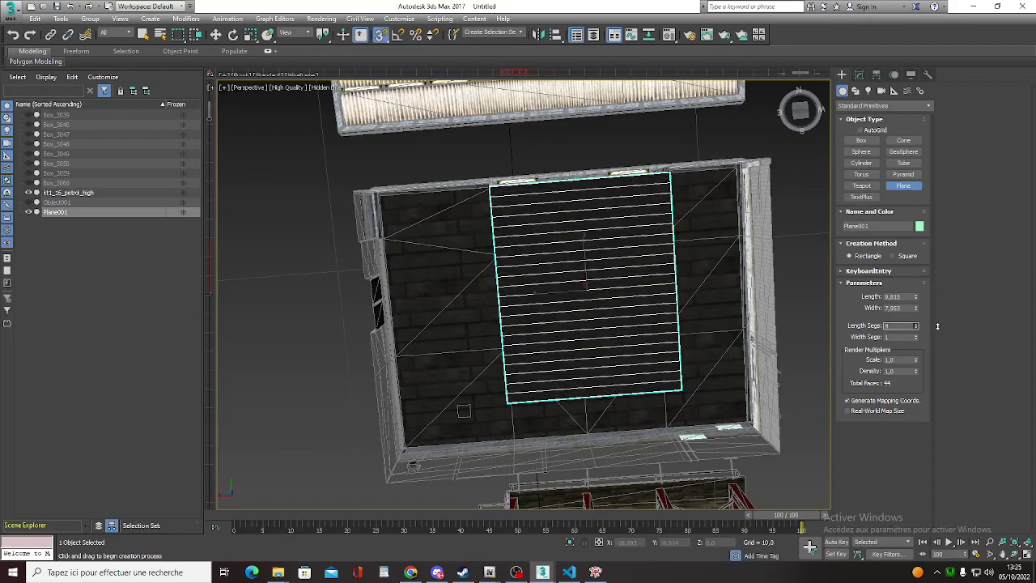
middle_click_drag(686, 356, 728, 359, "alt")
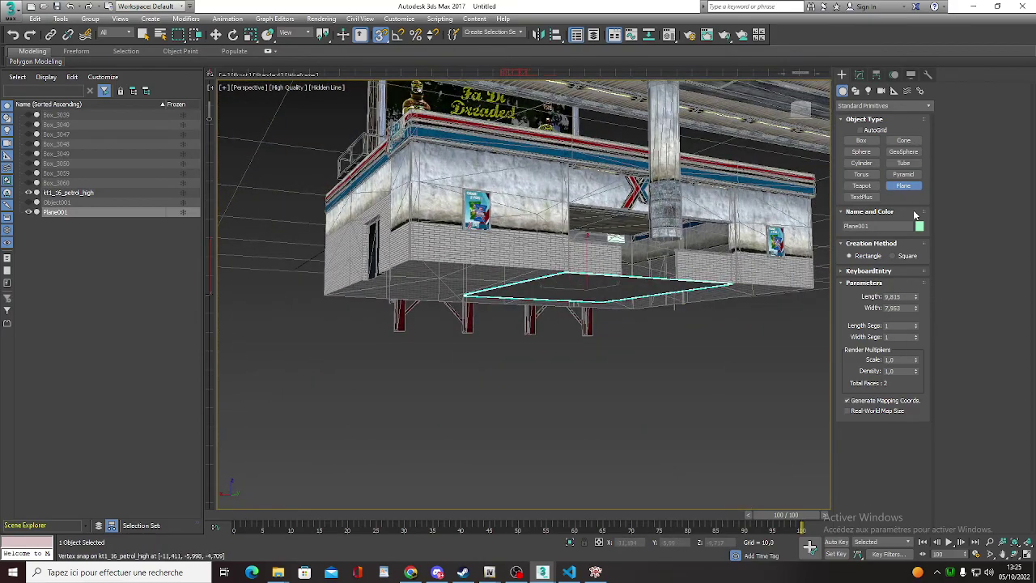
Convert the new plane to an Editable Poly and zoom to it.
key("e")
left_click(859, 74)
right_click(863, 120)
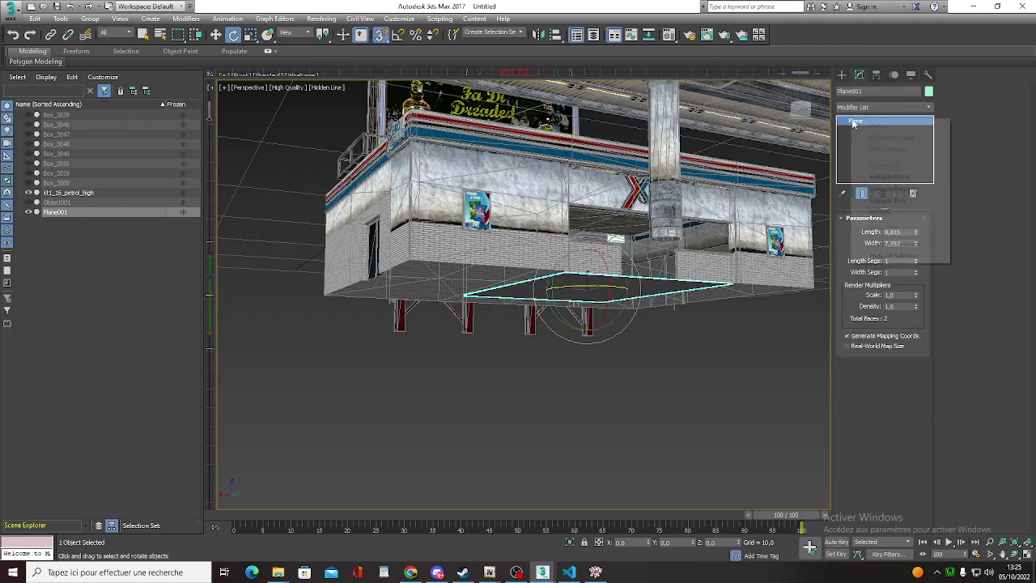
left_click(889, 201)
key("z")
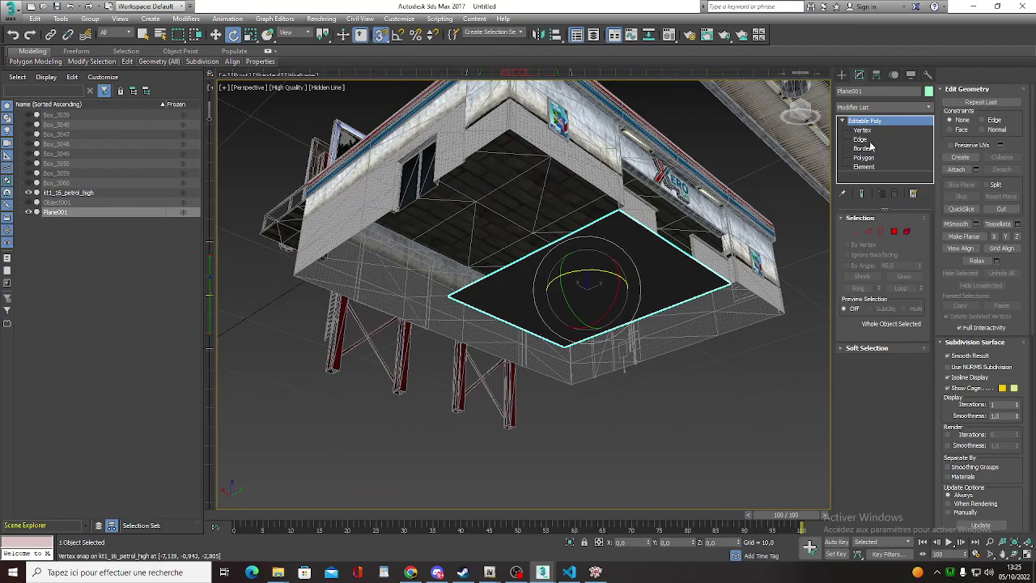
Extrude the plane's border upward with width 0 and height about 2.5.
left_click(867, 148)
left_click(574, 234)
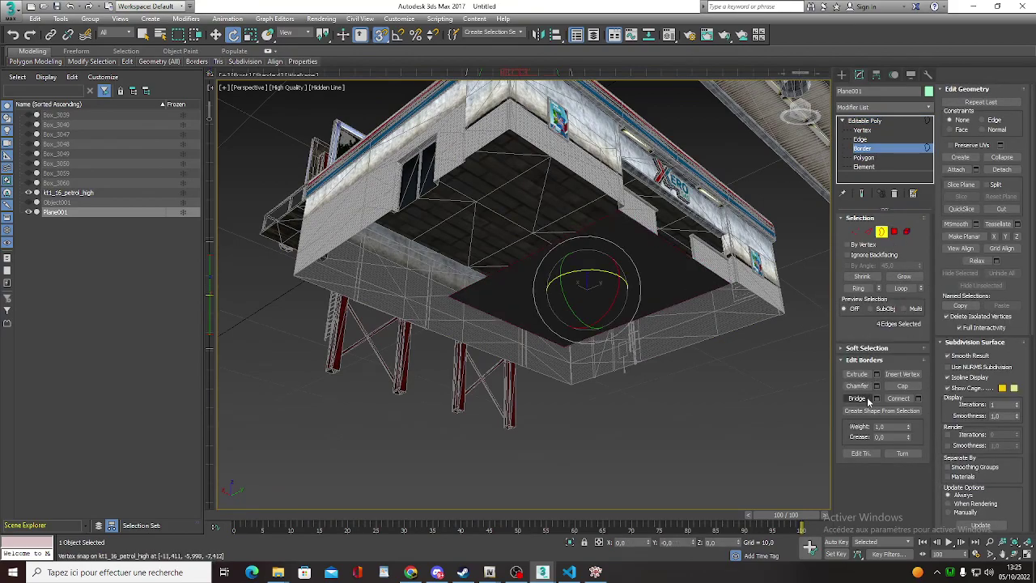
left_click(877, 374)
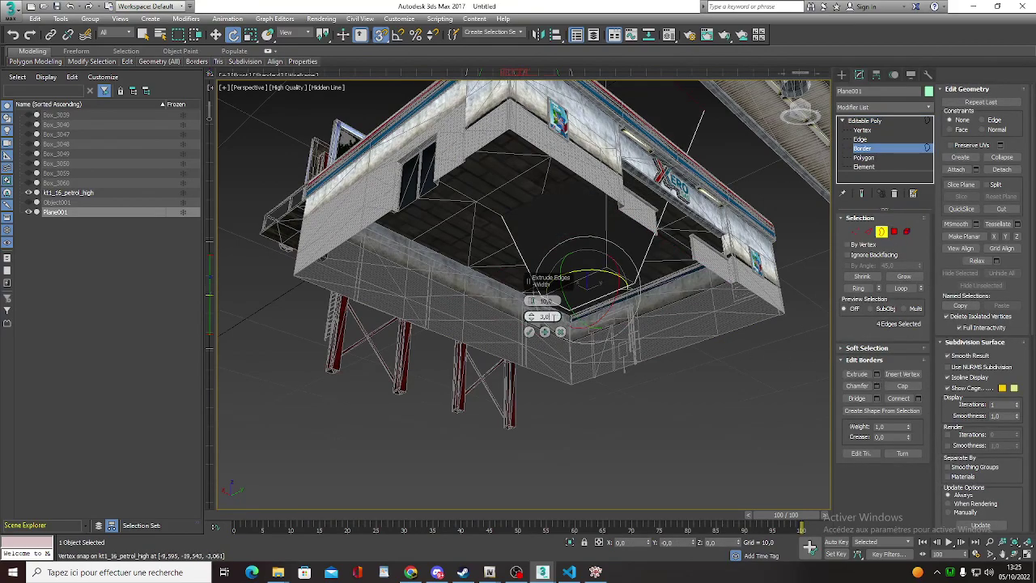
type("0")
key("Tab")
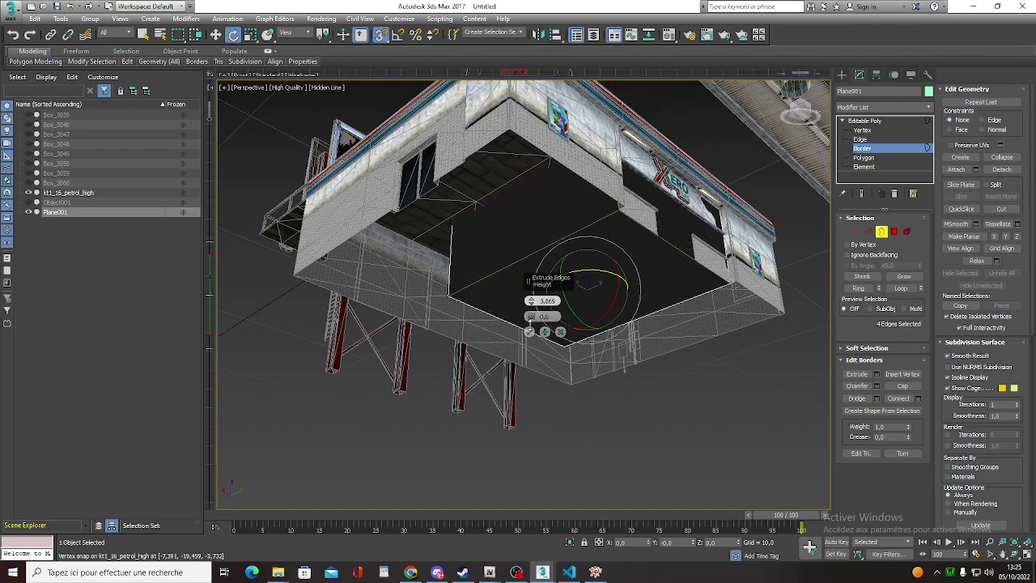
left_click_drag(531, 323, 531, 330)
middle_click_drag(683, 317, 685, 315, "alt")
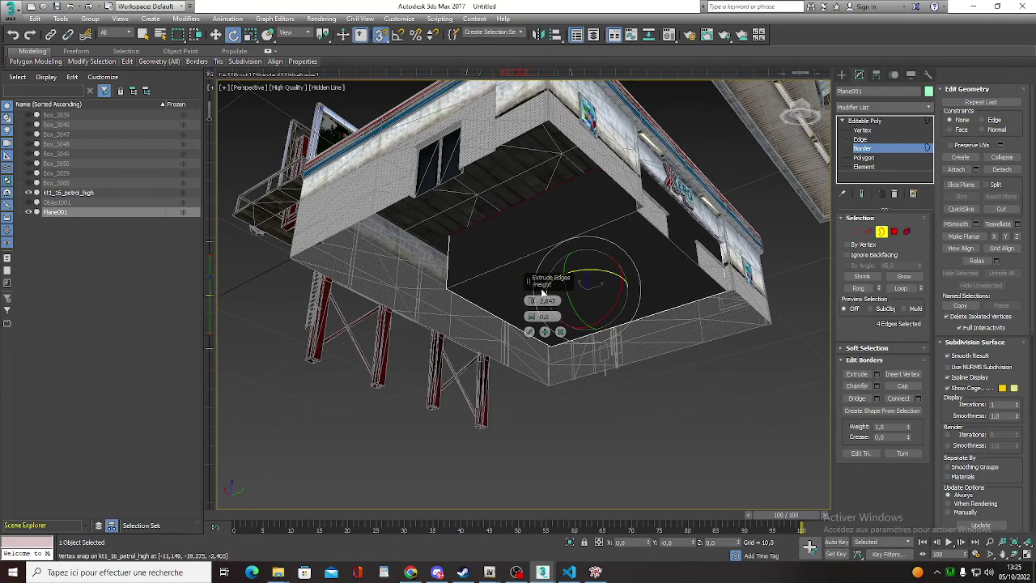
mouse_move(661, 277)
middle_mouse_down("alt")
mouse_move(612, 296)
mouse_move(654, 307)
mouse_move(597, 166)
middle_mouse_up("alt")
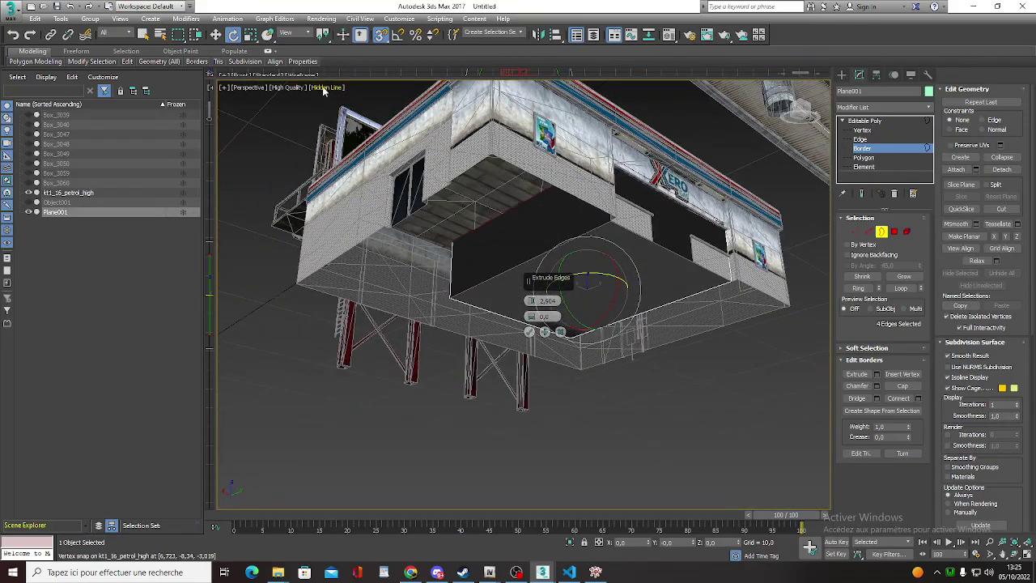
left_click(530, 333)
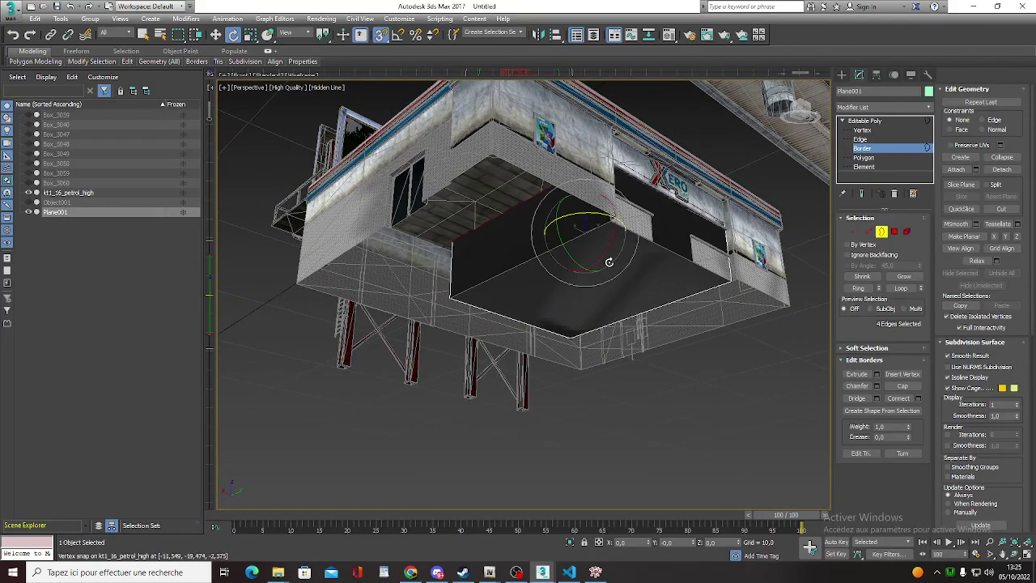
mouse_move(608, 261)
middle_mouse_down("alt")
mouse_move(650, 250)
mouse_move(572, 277)
mouse_move(504, 234)
mouse_move(559, 254)
middle_mouse_up("alt")
left_click(885, 157)
left_click(688, 243)
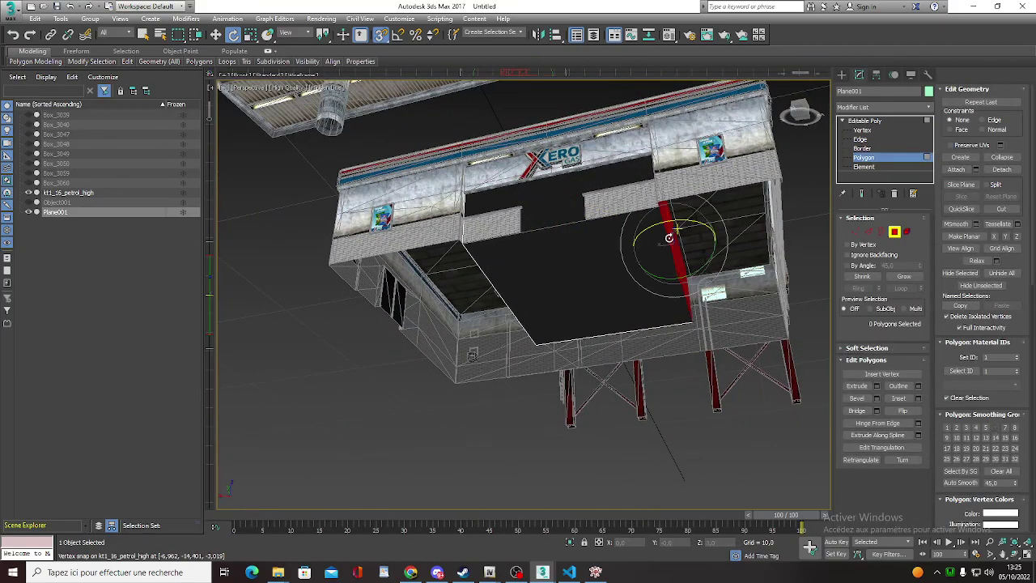
middle_click_drag(688, 243, 700, 243, "alt")
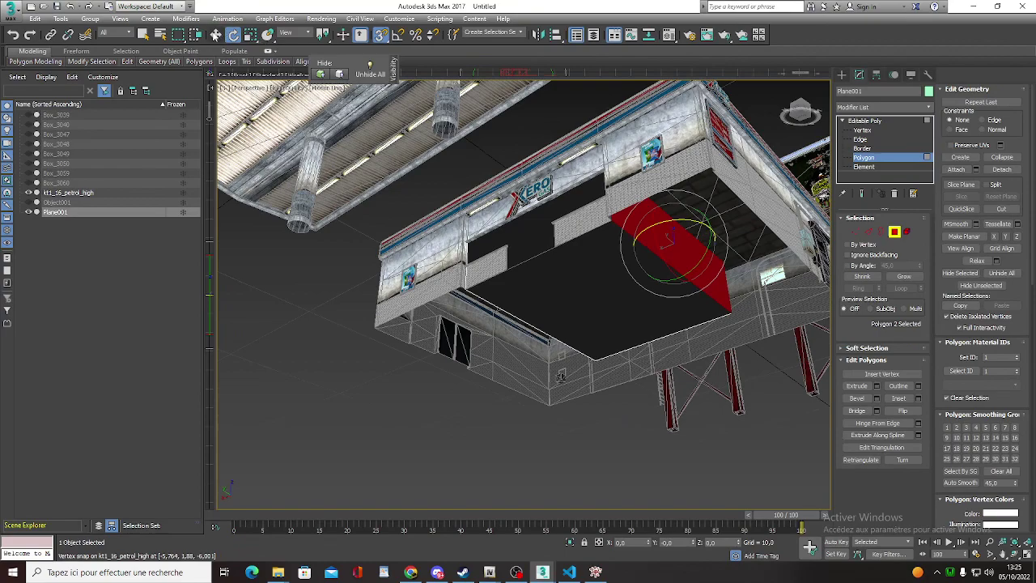
left_click(217, 35)
left_click_drag(658, 249, 751, 215)
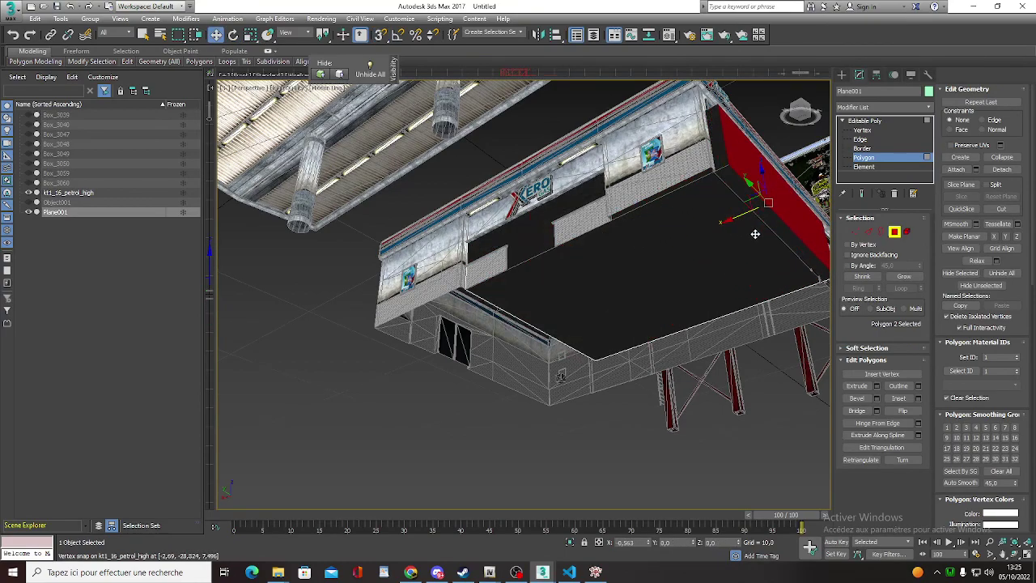
key("ctrl+z")
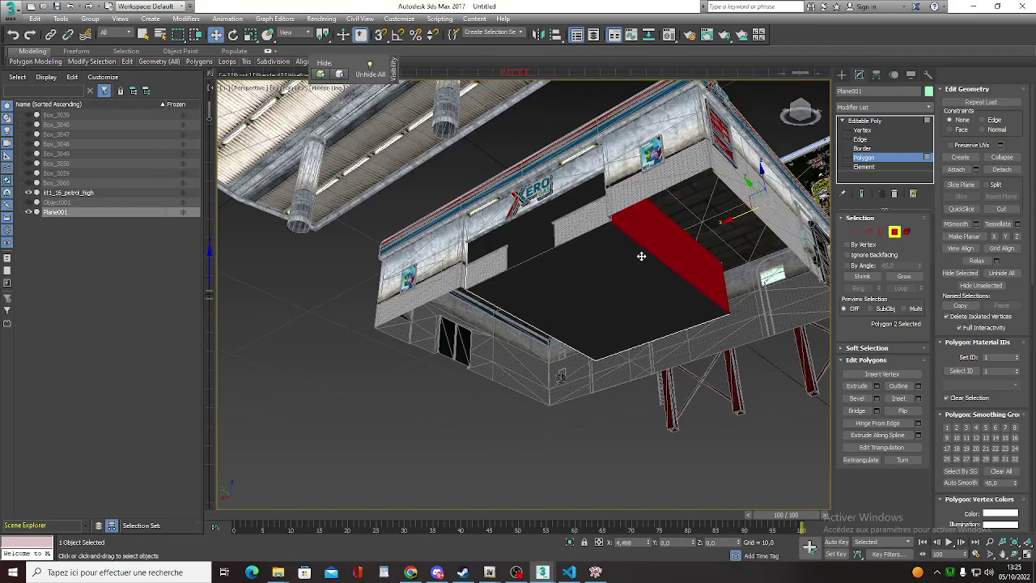
mouse_move(644, 255)
middle_mouse_down("alt")
mouse_move(558, 212)
mouse_move(710, 221)
middle_mouse_up("alt")
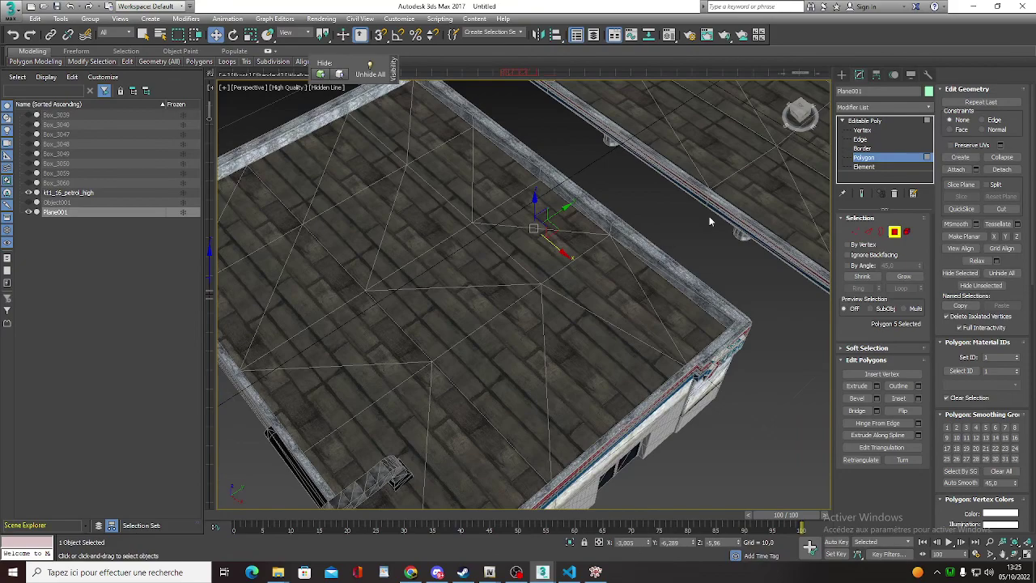
Delete the roof element of kt1_16_petrol_high, then reselect Plane001.
left_click(878, 121)
left_click(691, 223)
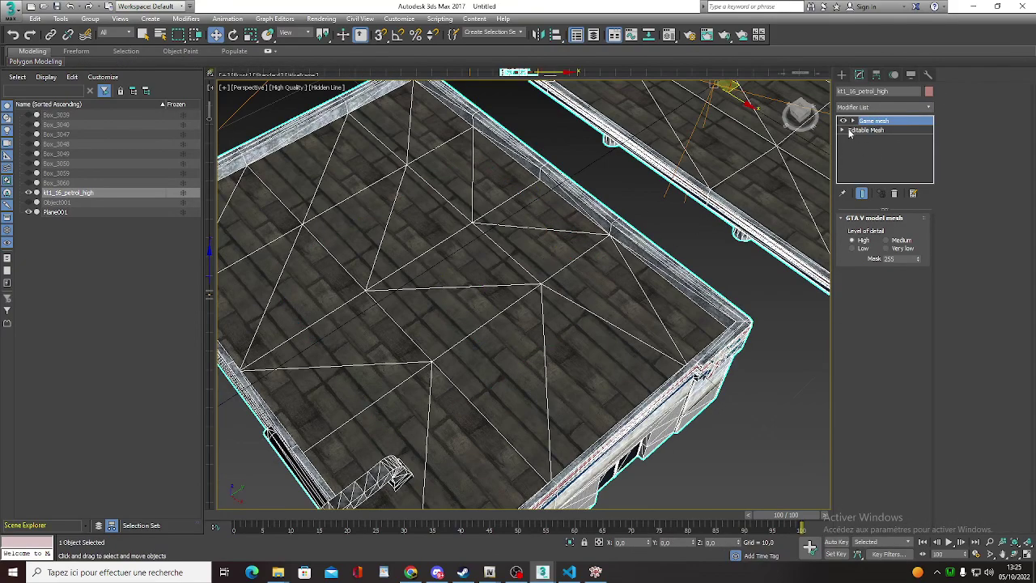
left_click(864, 176)
left_click(451, 248)
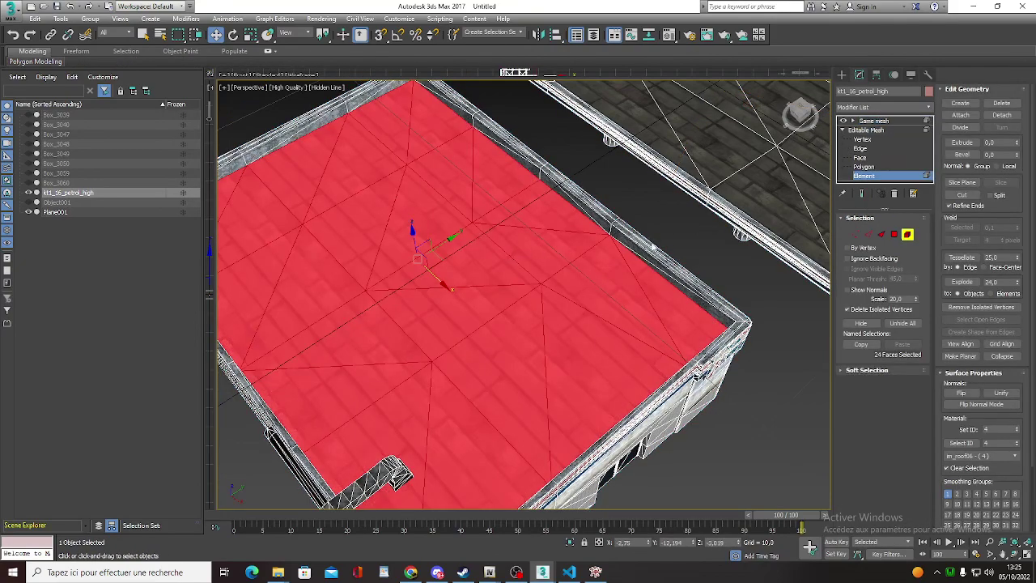
key("Delete")
scroll(497, 227, "up", 5)
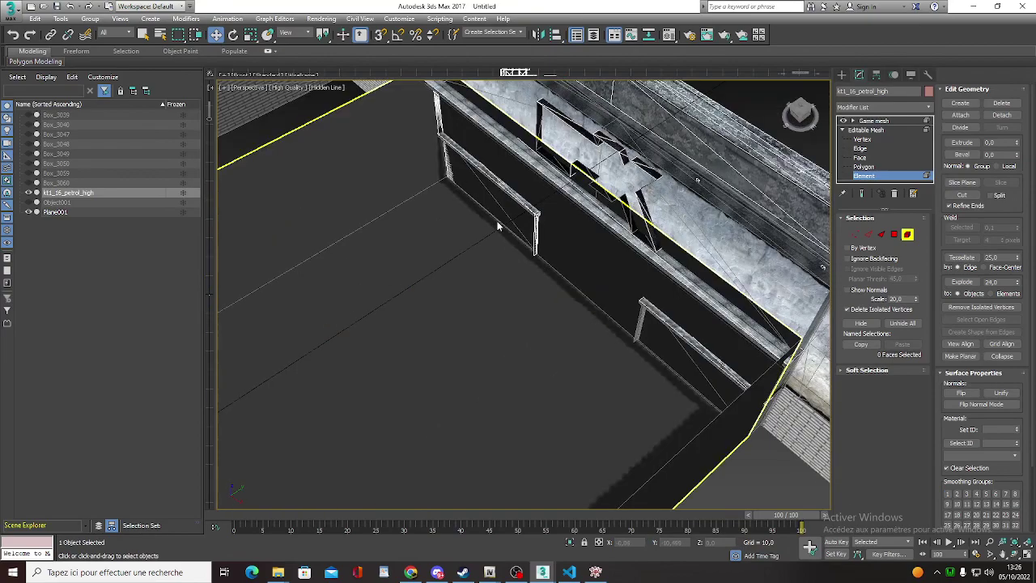
left_click(876, 130)
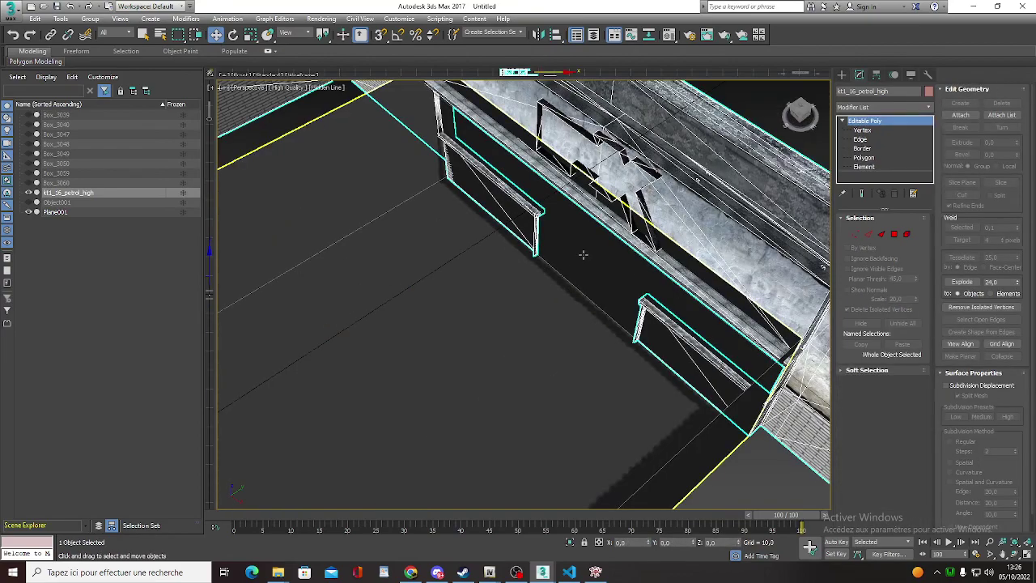
left_click(582, 254)
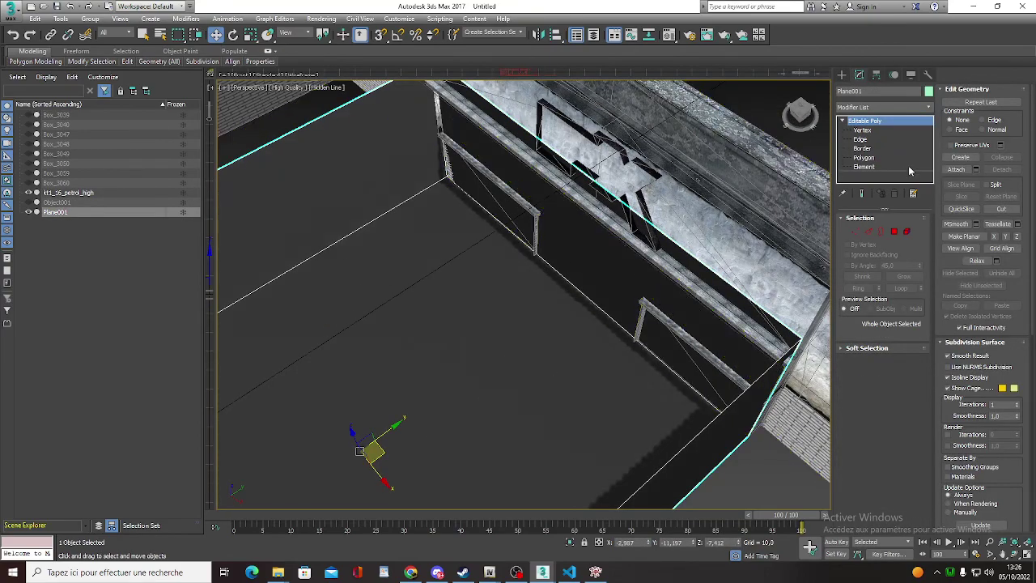
Select Plane001's large wall polygon, hide the clutter, and nudge it slightly along Y.
left_click(863, 157)
left_click(593, 247)
key("alt+i")
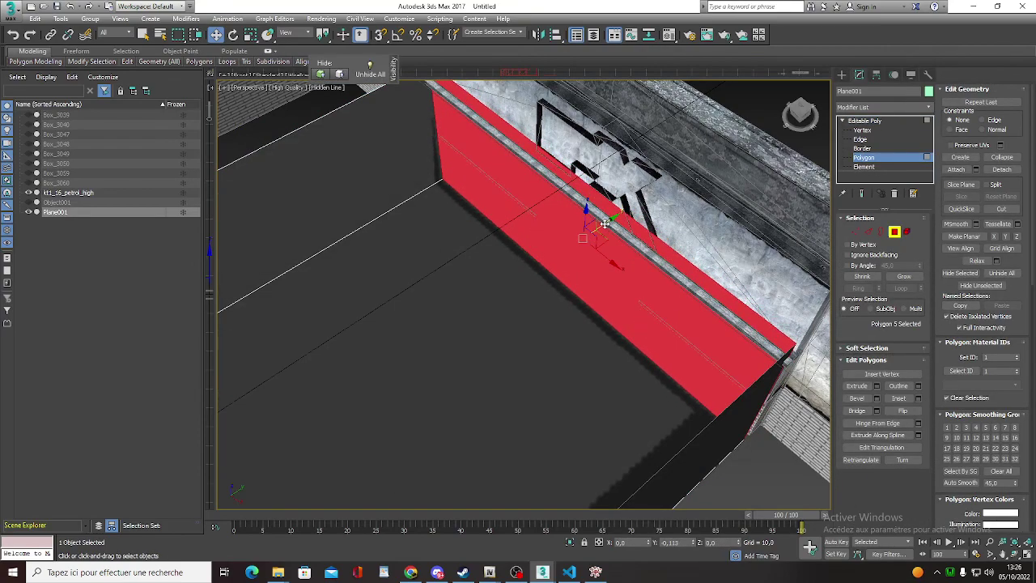
left_click_drag(604, 225, 604, 224)
mouse_move(670, 215)
middle_mouse_down("alt")
mouse_move(757, 167)
mouse_move(848, 188)
mouse_move(760, 168)
mouse_move(683, 206)
mouse_move(656, 273)
mouse_move(705, 289)
middle_mouse_up("alt")
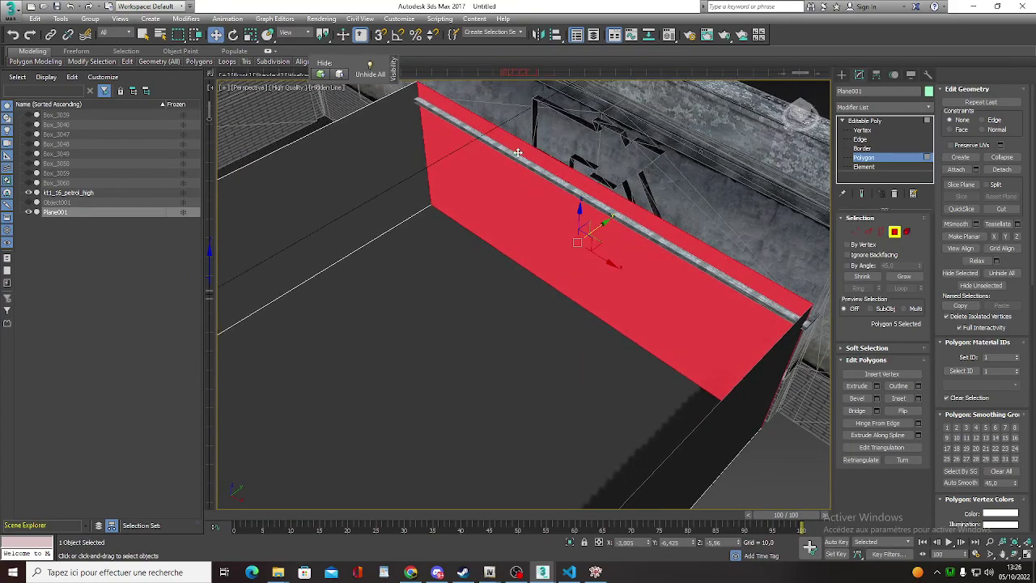
Lower Plane001's top wall border and vertex-snap it beneath the XERO GAS facade.
left_click(863, 148)
left_click(374, 104)
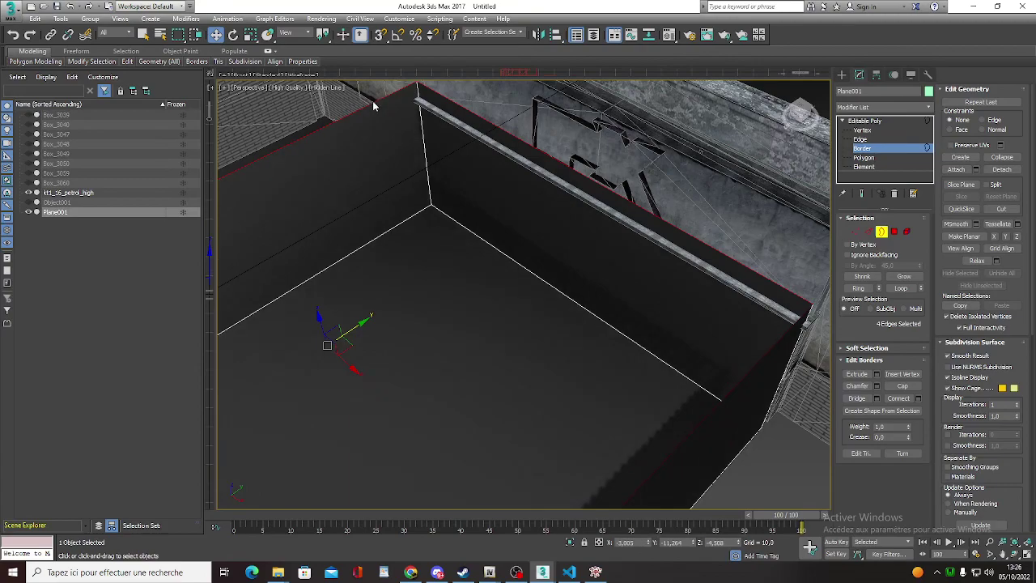
mouse_move(317, 319)
left_mouse_down()
mouse_move(326, 356)
mouse_move(327, 345)
left_mouse_up()
mouse_move(329, 343)
middle_mouse_down("alt")
mouse_move(622, 234)
mouse_move(647, 312)
mouse_move(379, 338)
middle_mouse_up("alt")
scroll(594, 287, "up", 3)
scroll(599, 289, "up", 3)
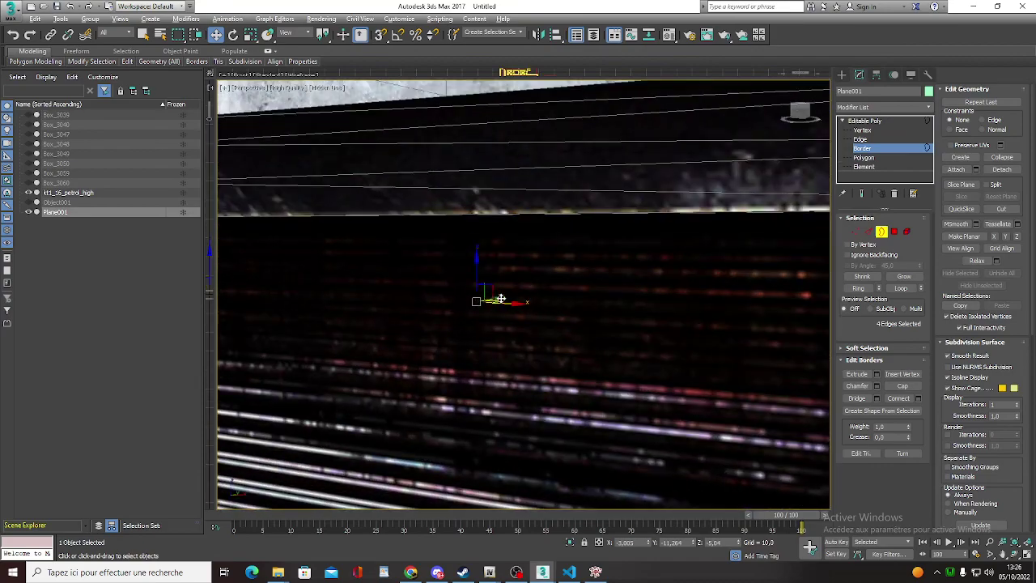
scroll(599, 288, "up", 3)
scroll(595, 287, "up", 2)
scroll(404, 328, "down", 3)
scroll(403, 328, "down", 1)
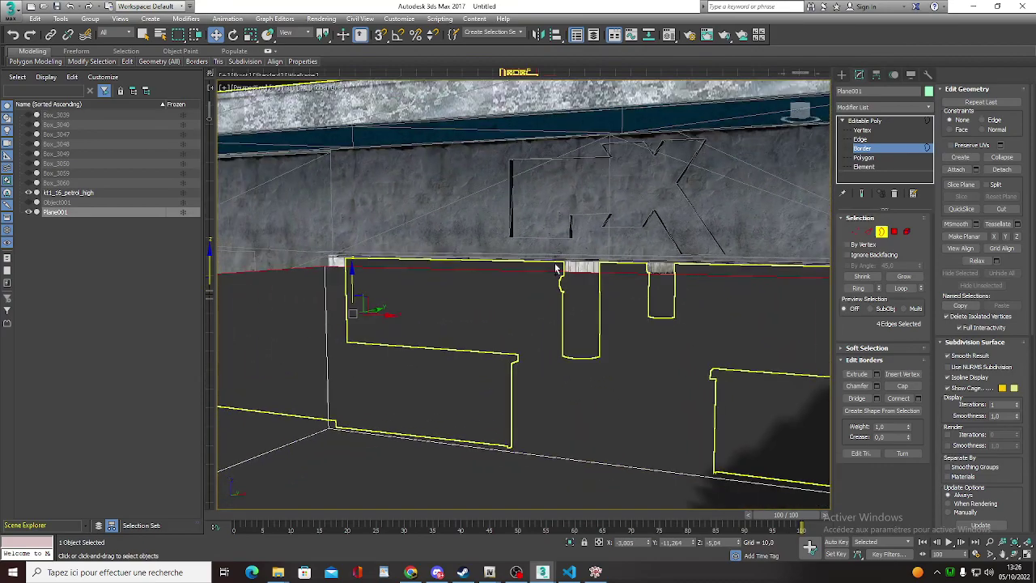
key("s")
left_click_drag(362, 293, 322, 259)
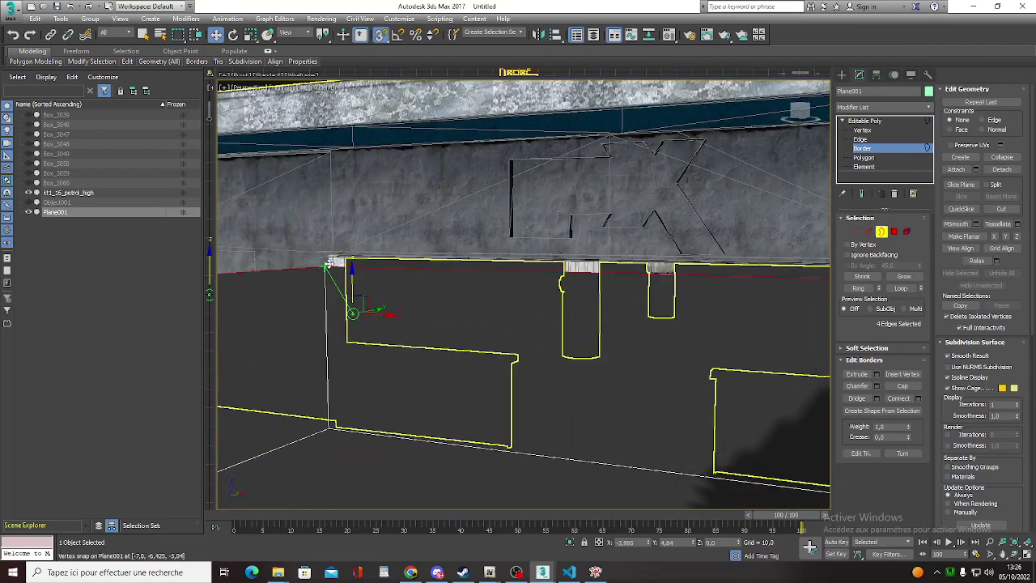
Check the fit around the storefront walls, then select the dark wall polygon at Polygon level.
mouse_move(469, 278)
middle_mouse_down("alt")
mouse_move(497, 271)
mouse_move(559, 295)
mouse_move(531, 308)
mouse_move(607, 326)
mouse_move(611, 308)
mouse_move(580, 316)
middle_mouse_up("alt")
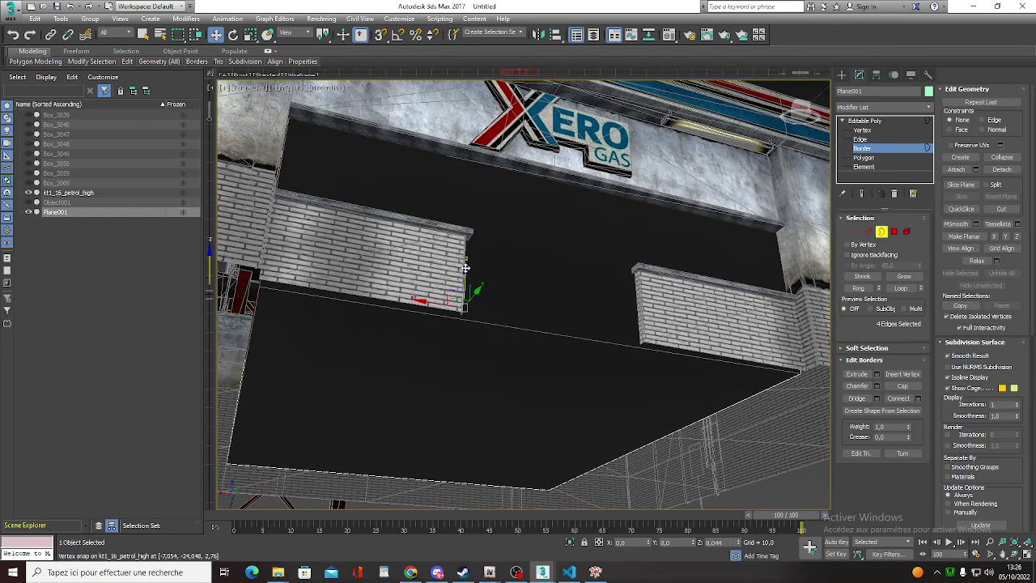
mouse_move(545, 267)
middle_mouse_down("alt")
mouse_move(671, 317)
mouse_move(698, 295)
mouse_move(666, 293)
mouse_move(721, 277)
mouse_move(692, 287)
mouse_move(442, 283)
mouse_move(400, 216)
mouse_move(530, 289)
mouse_move(409, 136)
middle_mouse_up("alt")
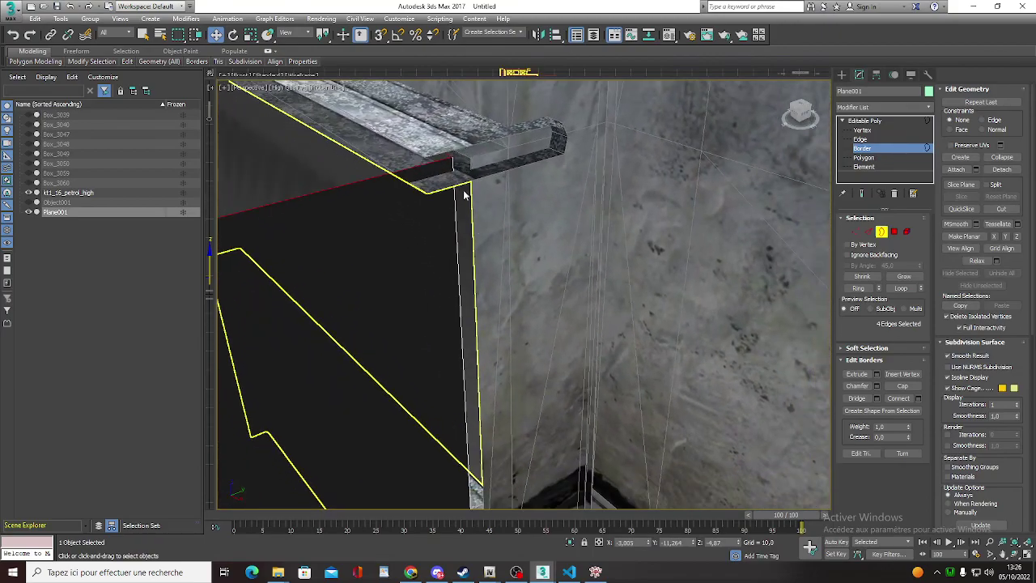
mouse_move(409, 186)
middle_mouse_down("alt")
mouse_move(421, 203)
mouse_move(300, 203)
mouse_move(578, 278)
mouse_move(502, 316)
mouse_move(431, 318)
middle_mouse_up("alt")
scroll(529, 294, "down", 5)
scroll(501, 306, "up", 3)
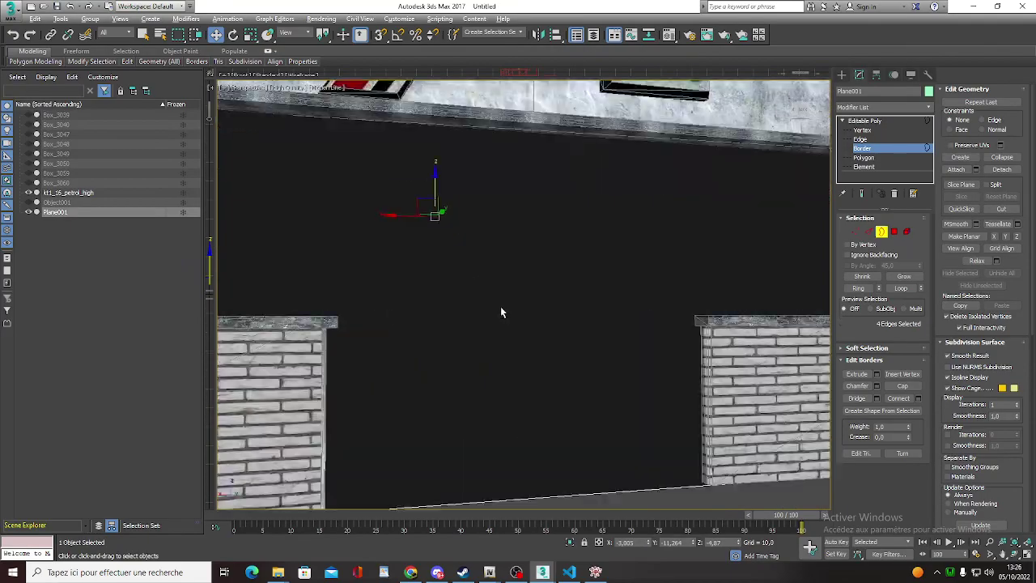
scroll(517, 310, "down", 3)
scroll(517, 309, "up", 3)
scroll(553, 307, "up", 5)
mouse_move(506, 310)
middle_mouse_down("alt")
mouse_move(412, 305)
mouse_move(550, 298)
mouse_move(392, 309)
middle_mouse_up("alt")
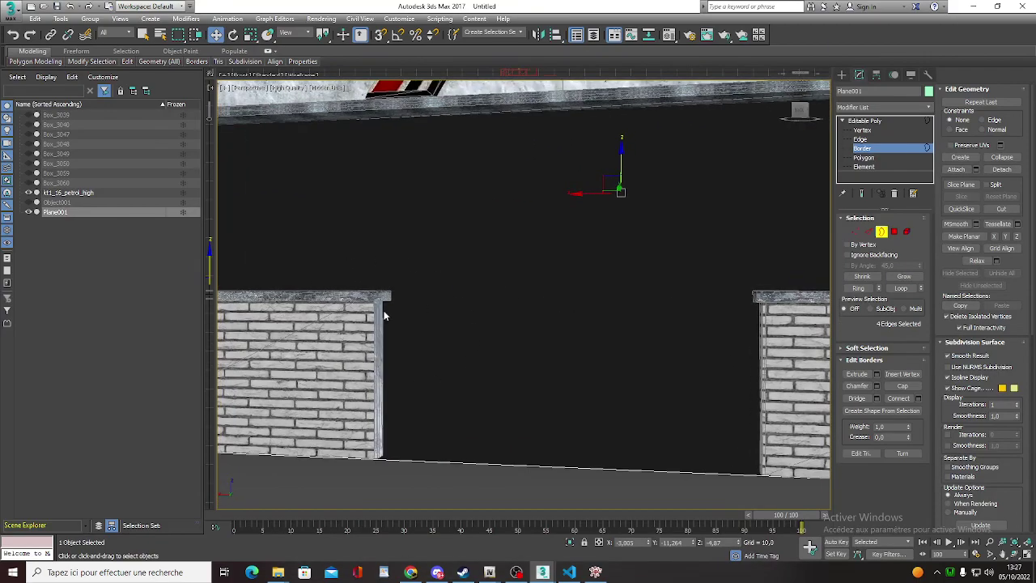
scroll(578, 276, "down", 3)
middle_click_drag(578, 276, 635, 208, "alt")
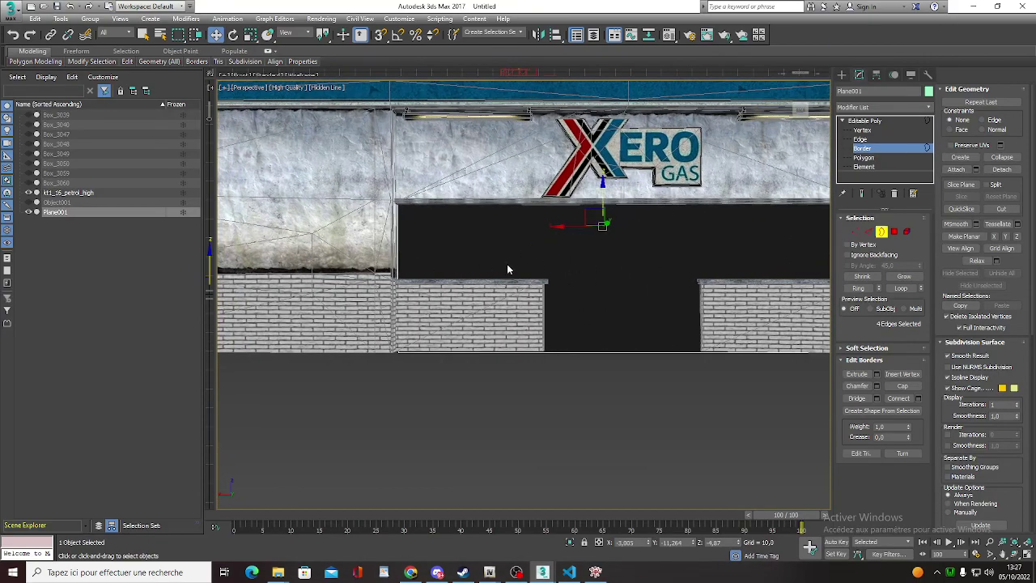
middle_click_drag(508, 269, 536, 264, "alt")
left_click(863, 157)
left_click(534, 247)
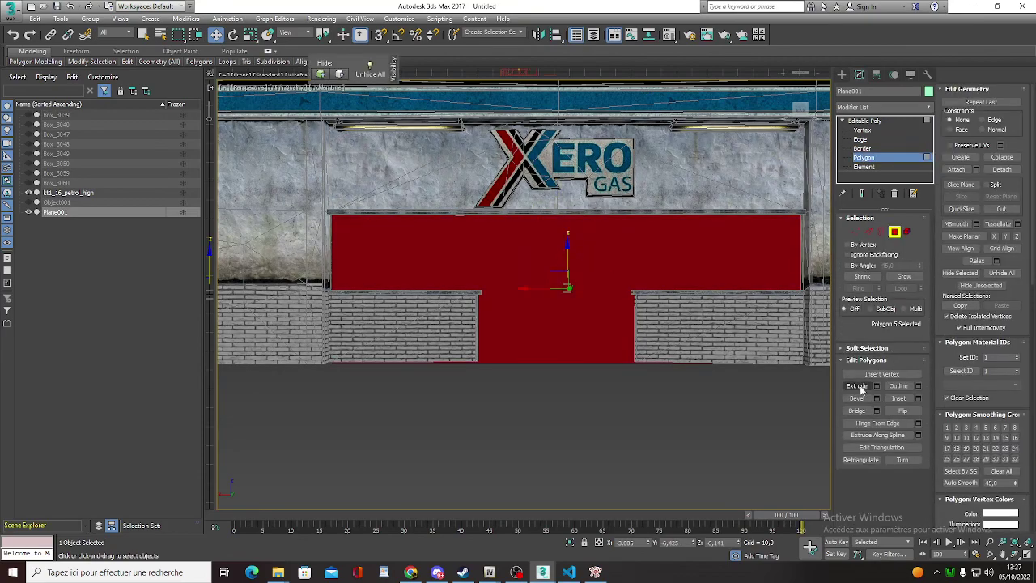
QuickSlice the wall with snapping at both brick wall corners, then select the middle doorway-width panel.
left_click(961, 209)
key("s")
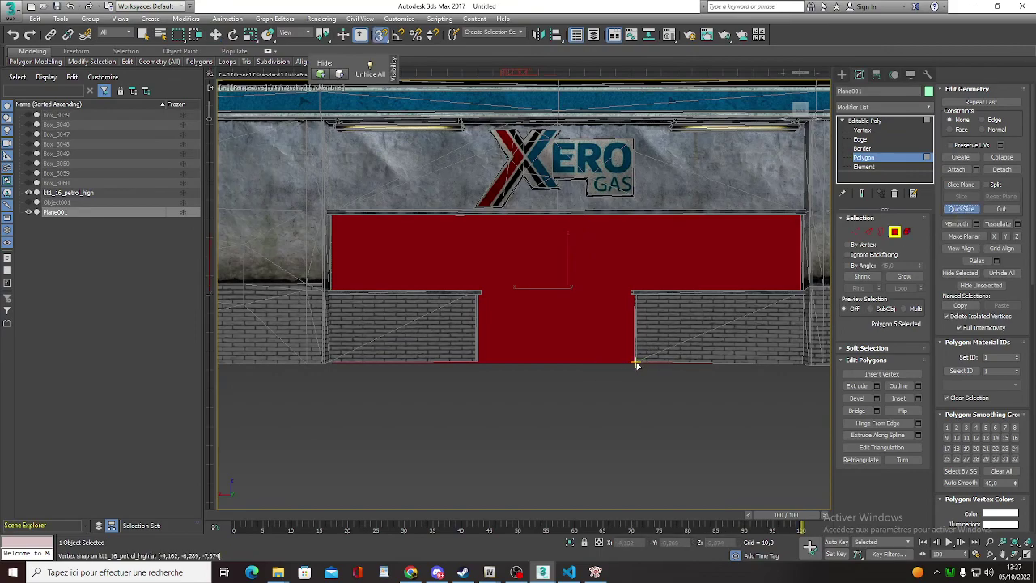
left_click(635, 361)
scroll(477, 364, "up", 4)
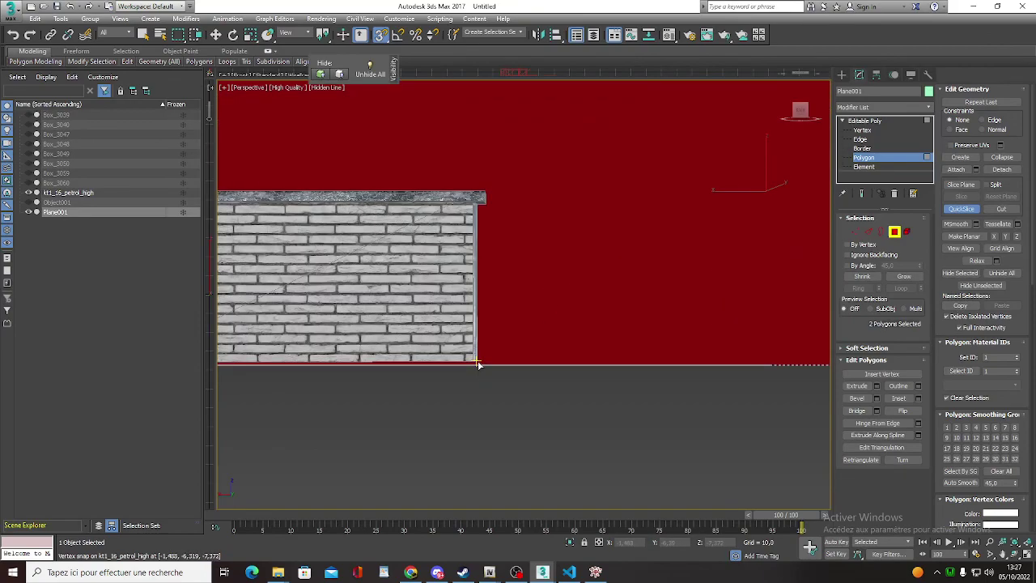
scroll(479, 364, "down", 4)
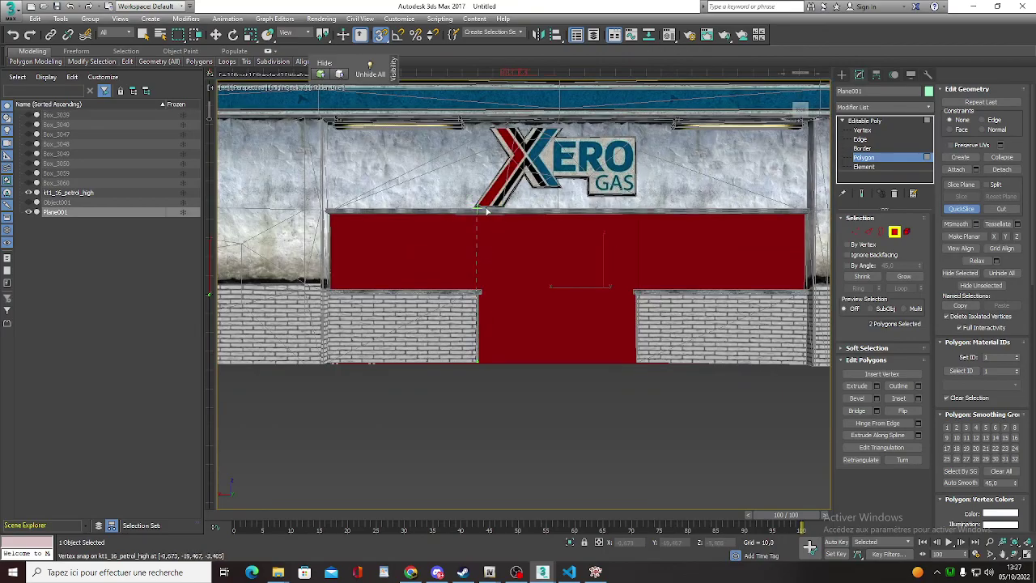
mouse_move(595, 259)
middle_mouse_down("alt")
mouse_move(548, 263)
mouse_move(601, 263)
mouse_move(473, 215)
middle_mouse_up("alt")
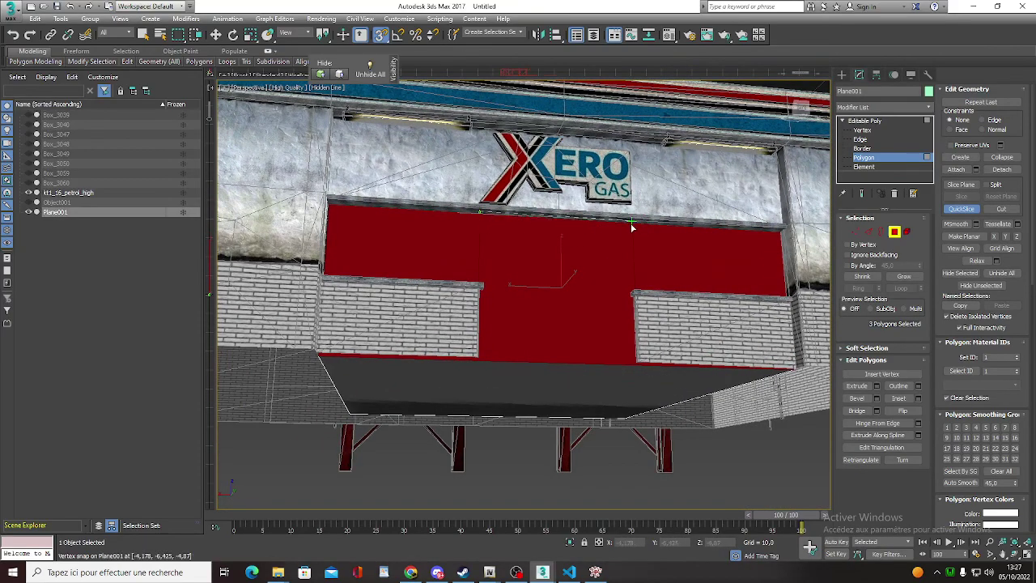
mouse_move(632, 227)
middle_mouse_down("alt")
mouse_move(634, 274)
mouse_move(748, 276)
mouse_move(821, 292)
mouse_move(597, 277)
mouse_move(597, 265)
mouse_move(580, 279)
middle_mouse_up("alt")
key("w")
left_click(581, 264)
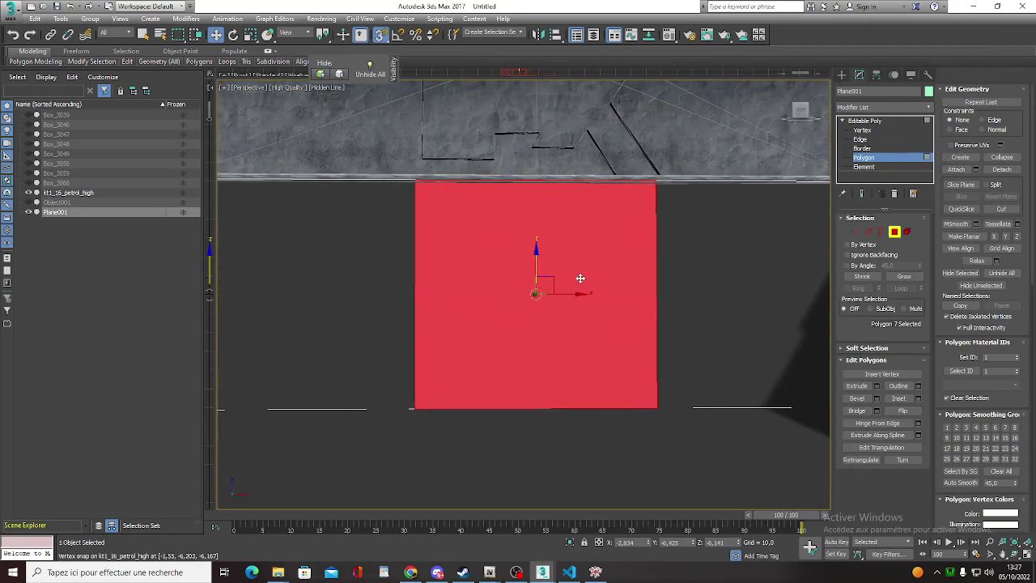
Slice the wall panel left of the gap along the brick counter top.
left_click(601, 280)
left_click(685, 298)
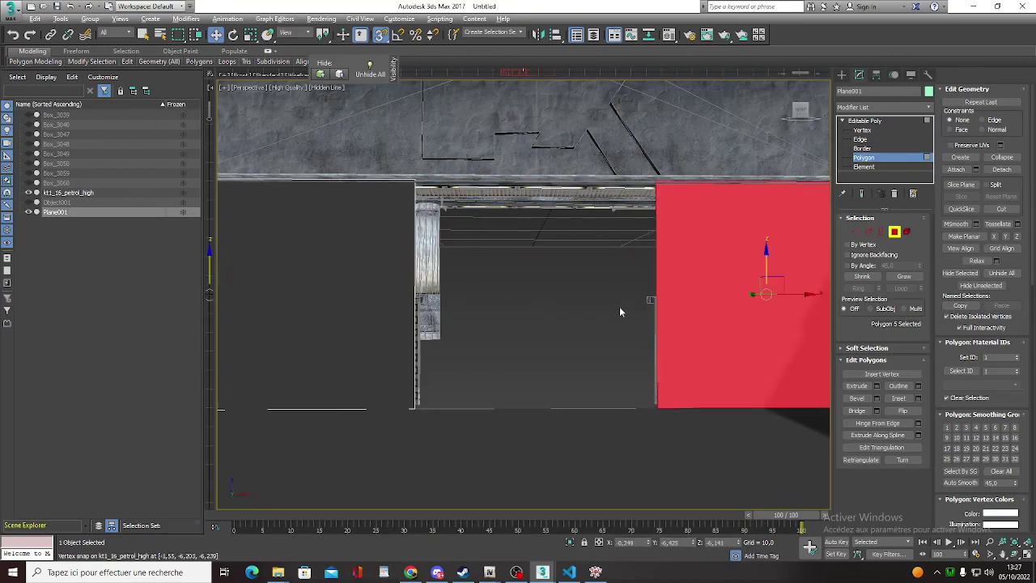
mouse_move(621, 310)
middle_mouse_down("alt")
mouse_move(720, 297)
mouse_move(503, 317)
mouse_move(512, 308)
middle_mouse_up("alt")
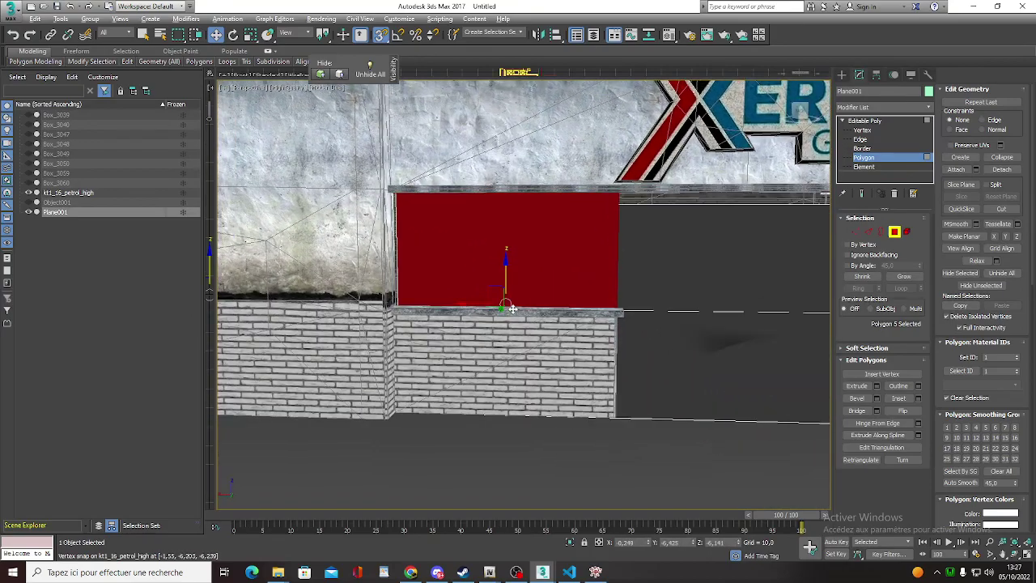
left_click(962, 209)
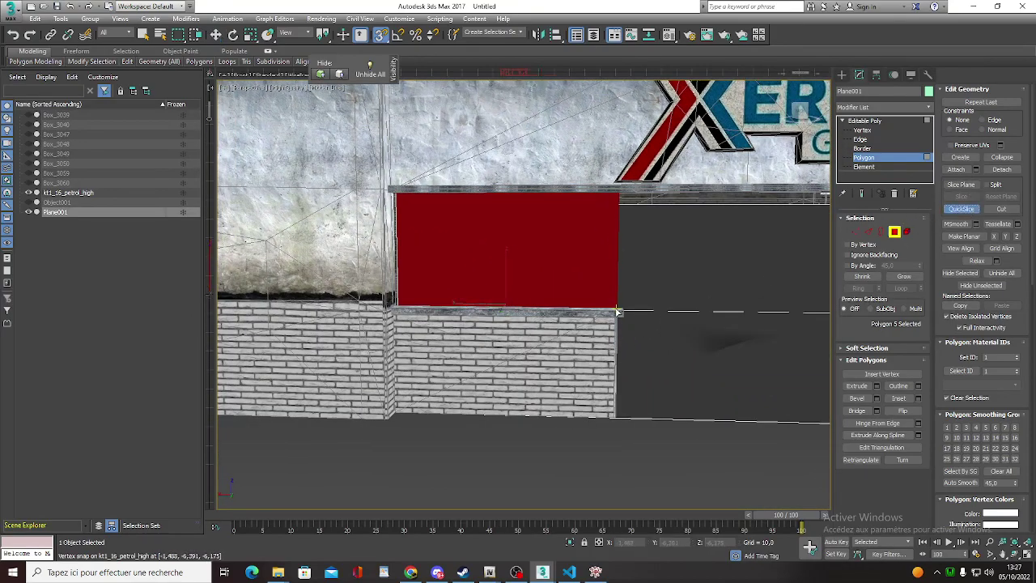
left_click(622, 310)
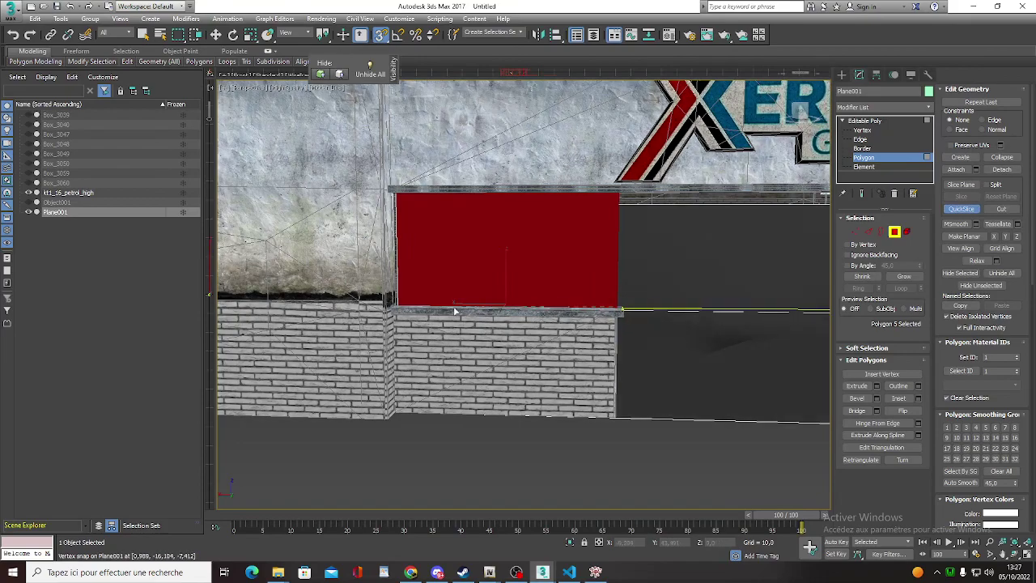
left_click(396, 308)
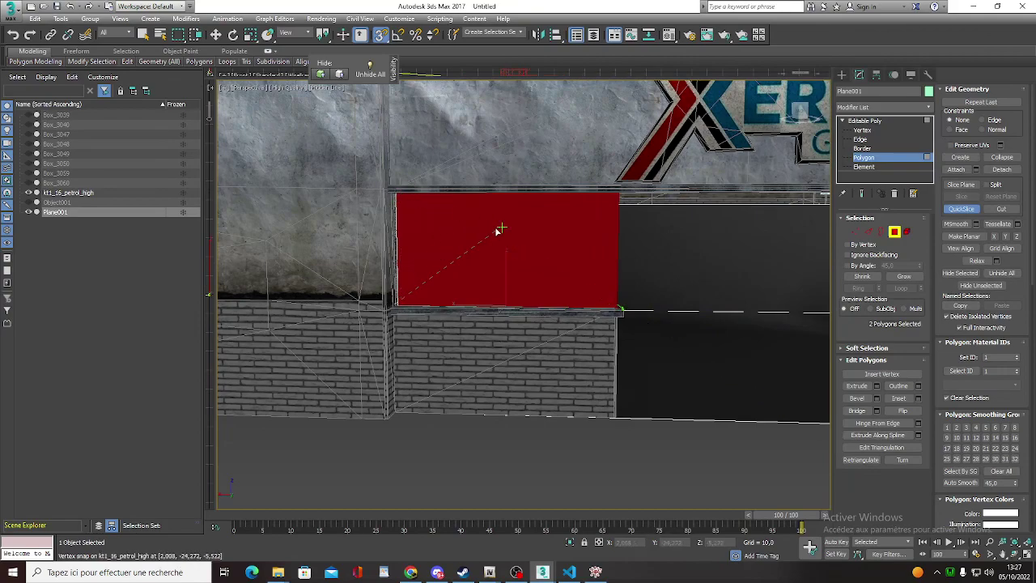
Deselect the polygons and look up at the box's underside.
middle_click_drag(500, 231, 474, 251, "alt")
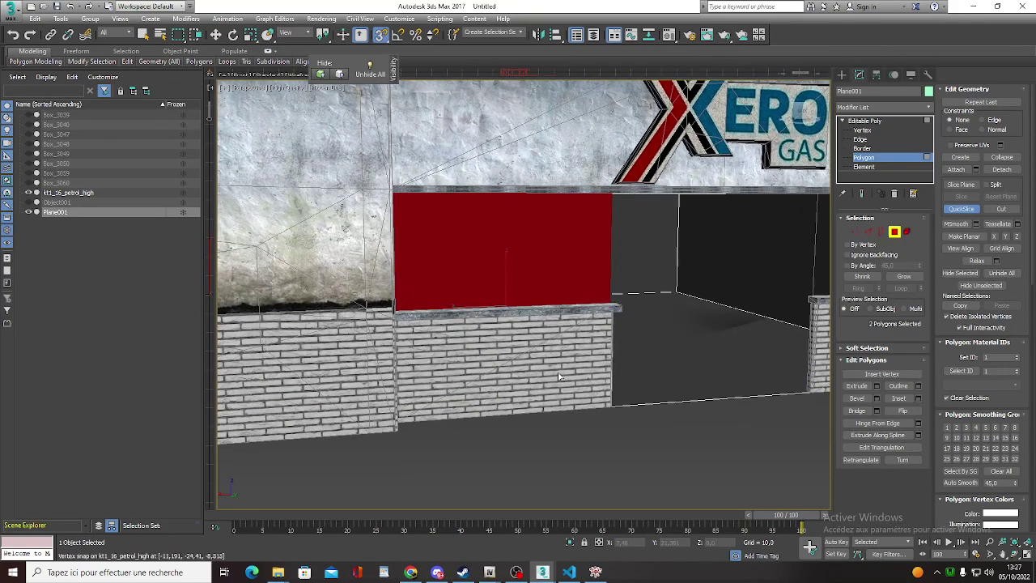
left_click(630, 321)
mouse_move(630, 322)
middle_mouse_down("alt")
mouse_move(565, 280)
mouse_move(532, 278)
mouse_move(576, 271)
middle_mouse_up("alt")
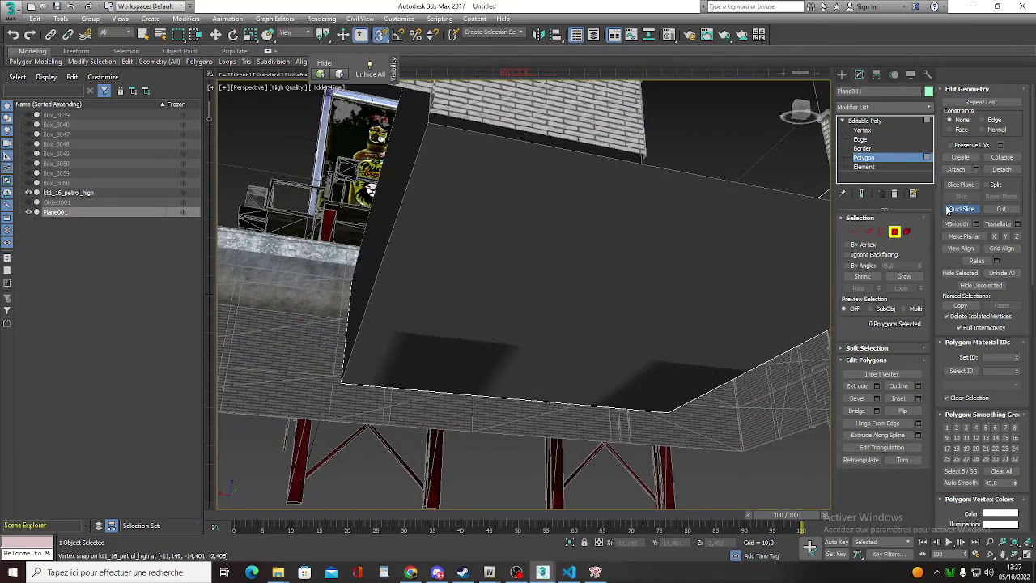
Snap both side faces of the box out to the shop walls along X.
left_click(398, 186)
left_click_drag(370, 221, 298, 218)
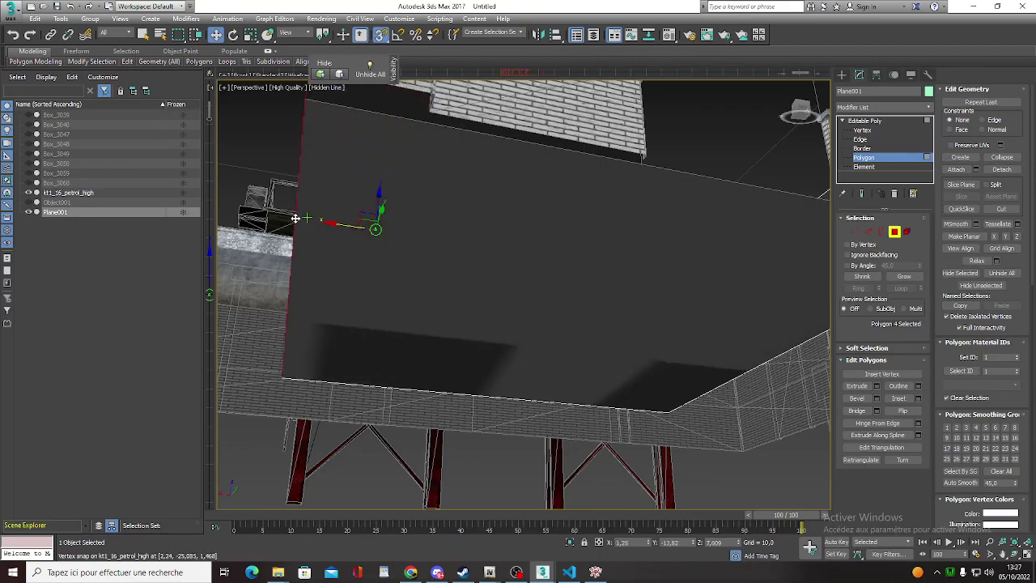
middle_click_drag(592, 242, 466, 225, "alt")
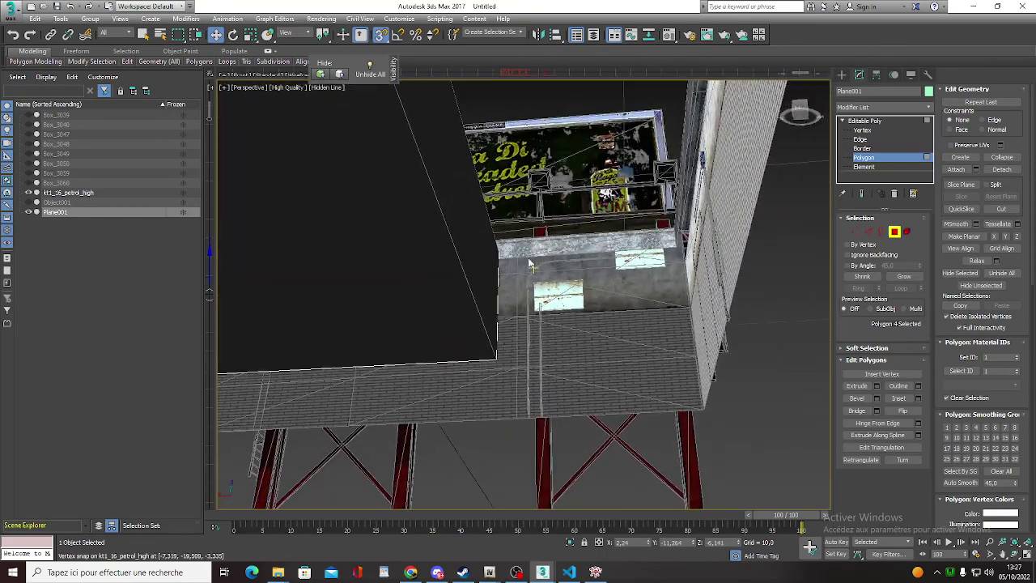
left_click(466, 225)
mouse_move(403, 152)
left_mouse_down()
mouse_move(518, 157)
mouse_move(390, 196)
left_mouse_up()
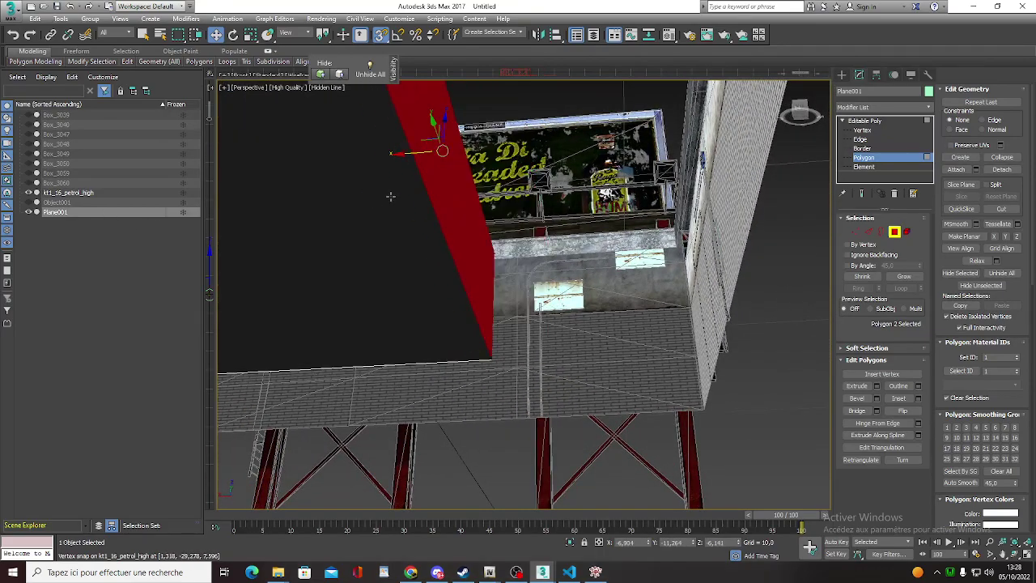
left_click_drag(409, 153, 570, 246)
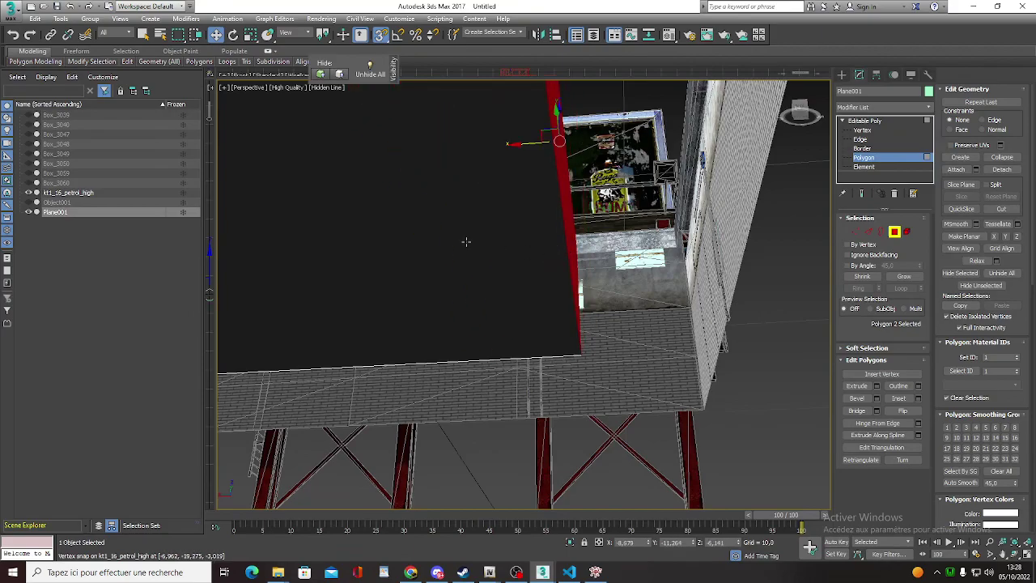
mouse_move(467, 241)
middle_mouse_down("alt")
mouse_move(486, 297)
mouse_move(464, 256)
mouse_move(511, 301)
mouse_move(554, 259)
mouse_move(557, 229)
middle_mouse_up("alt")
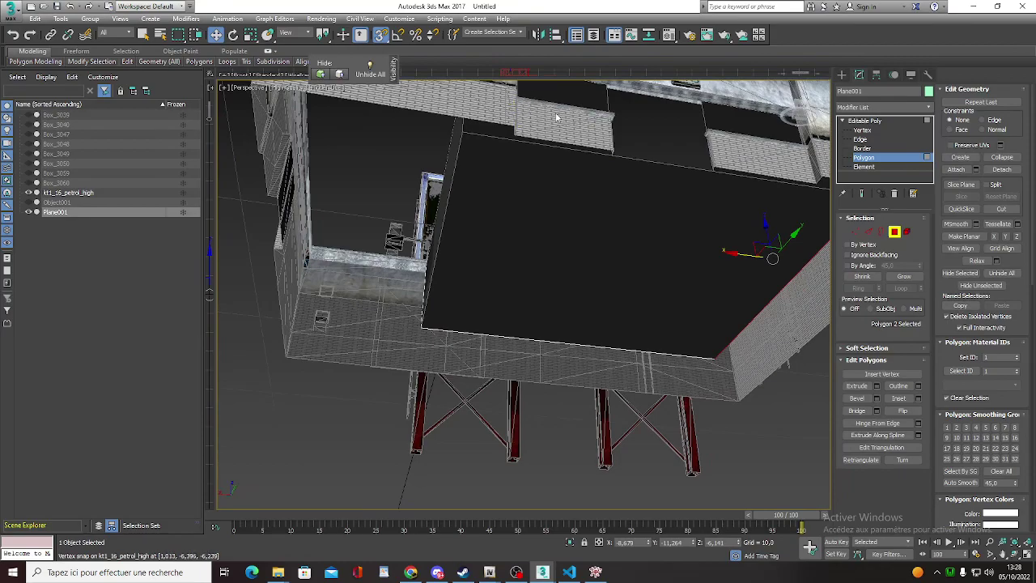
Select the front wall face beneath the Xero Gas sign for quick slicing.
mouse_move(557, 118)
middle_mouse_down("alt")
mouse_move(537, 229)
mouse_move(550, 162)
mouse_move(555, 174)
mouse_move(521, 225)
mouse_move(548, 271)
middle_mouse_up("alt")
left_click(564, 291)
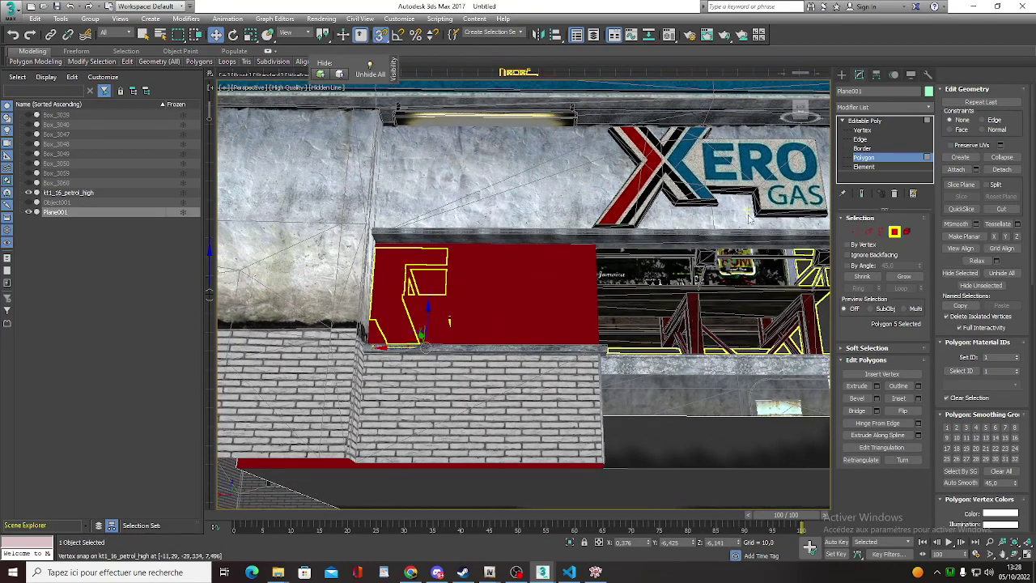
left_click(963, 210)
middle_click_drag(486, 283, 224, 281, "alt")
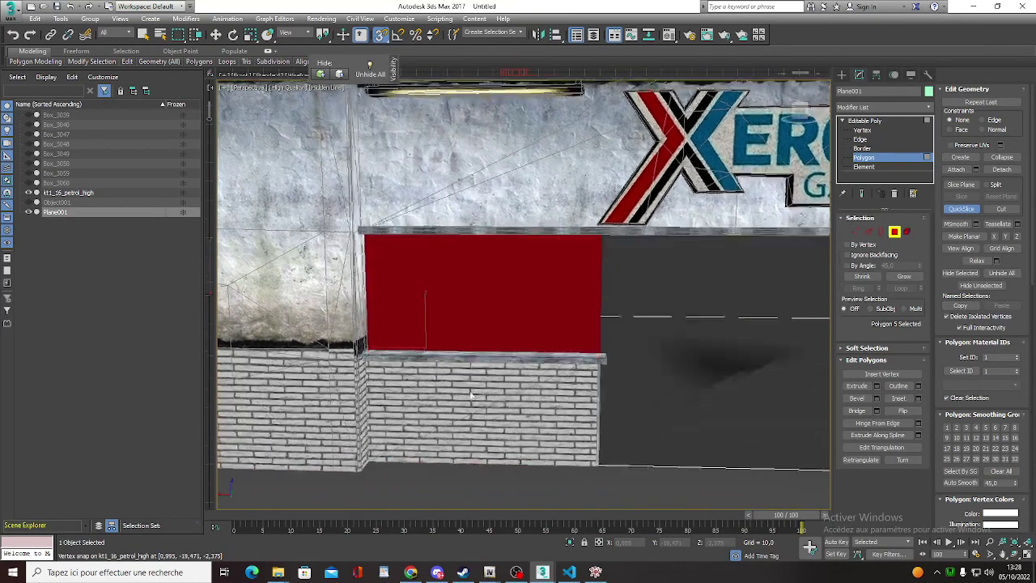
Split the viewport and aim the side wireframe view at the red front panel.
key("alt+w")
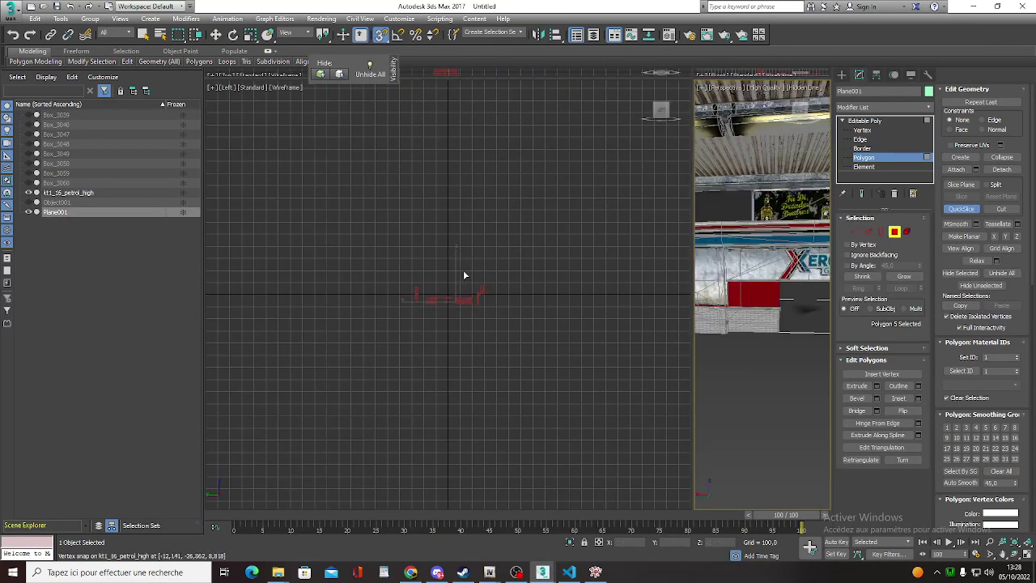
scroll(470, 303, "up", 4)
left_click_drag(661, 115, 472, 374)
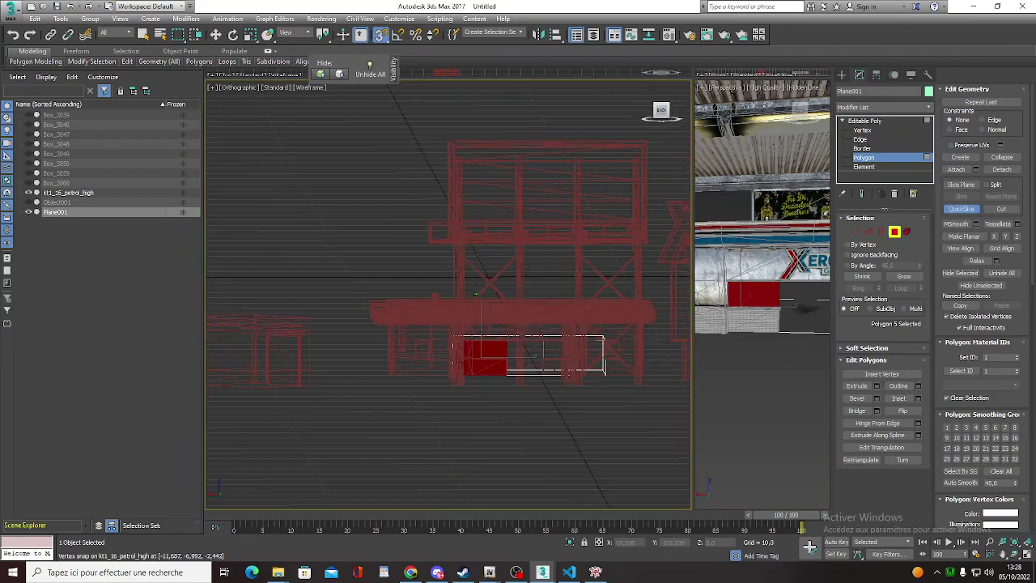
scroll(471, 373, "up", 5)
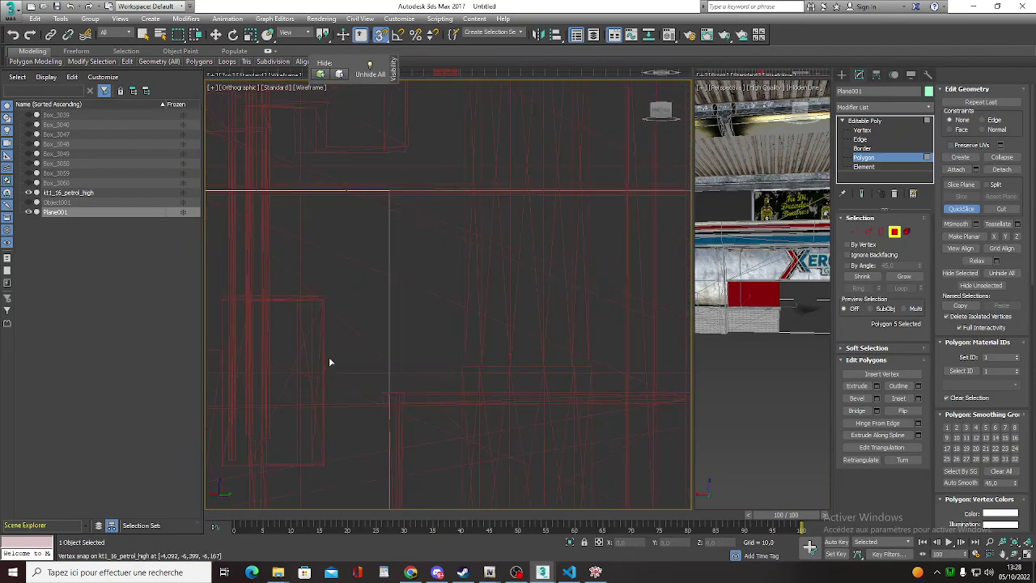
scroll(281, 338, "down", 3)
scroll(330, 347, "down", 3)
mouse_move(330, 347)
middle_mouse_down("alt")
mouse_move(290, 326)
mouse_move(429, 348)
middle_mouse_up("alt")
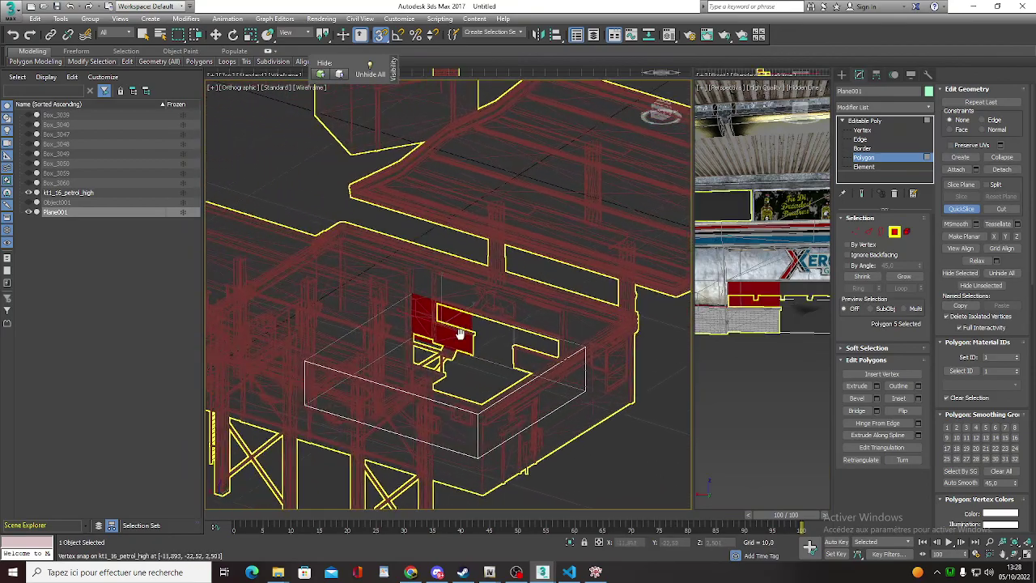
scroll(442, 321, "up", 2)
scroll(442, 328, "up", 4)
middle_click_drag(484, 309, 484, 331, "alt")
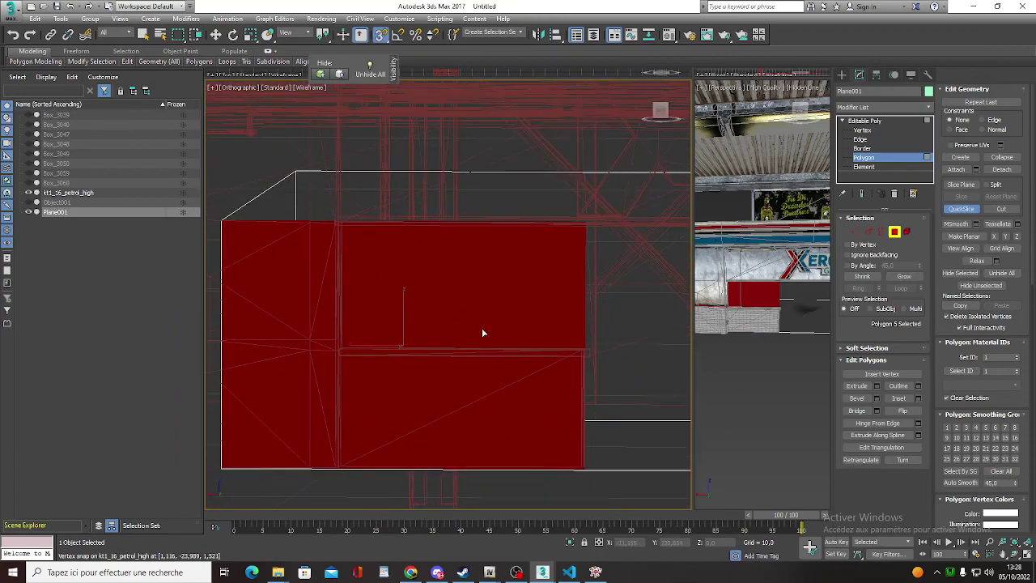
scroll(595, 358, "up", 2)
scroll(590, 365, "up", 2)
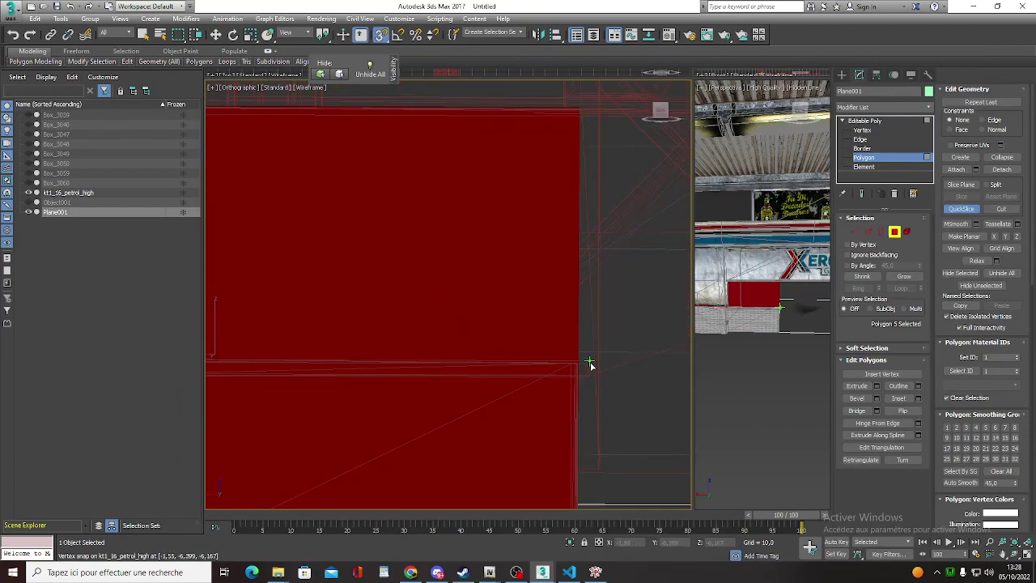
Cut two snapped slice lines across the red panel, then undo the extra slice.
left_click(589, 363)
middle_click_drag(342, 337, 583, 338)
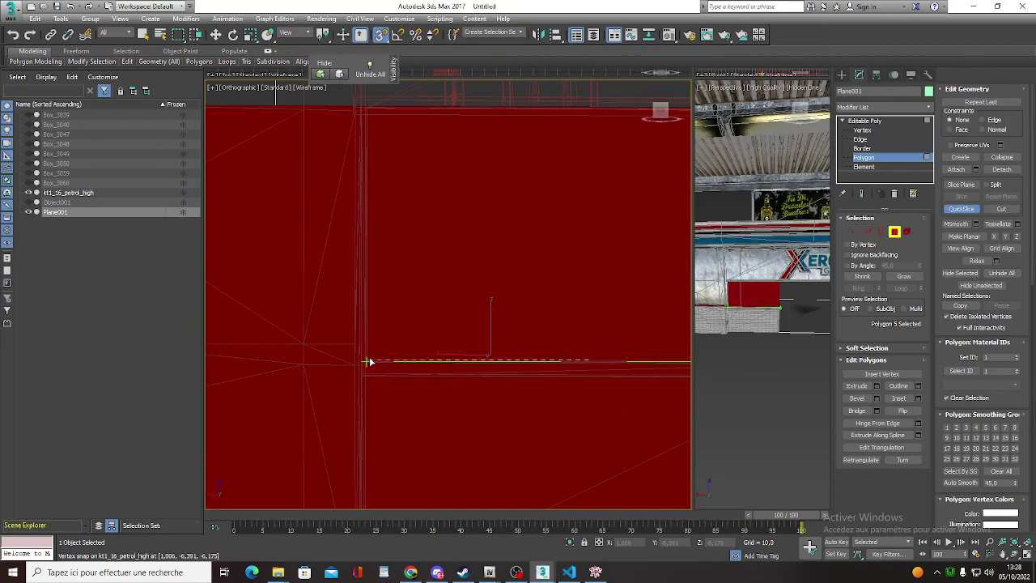
left_click(367, 362)
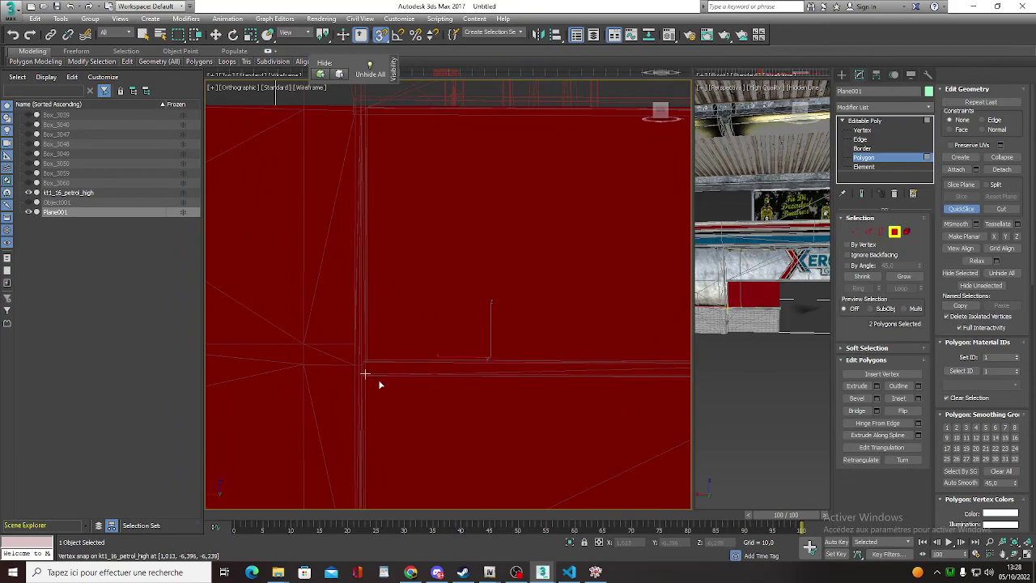
left_click(366, 364)
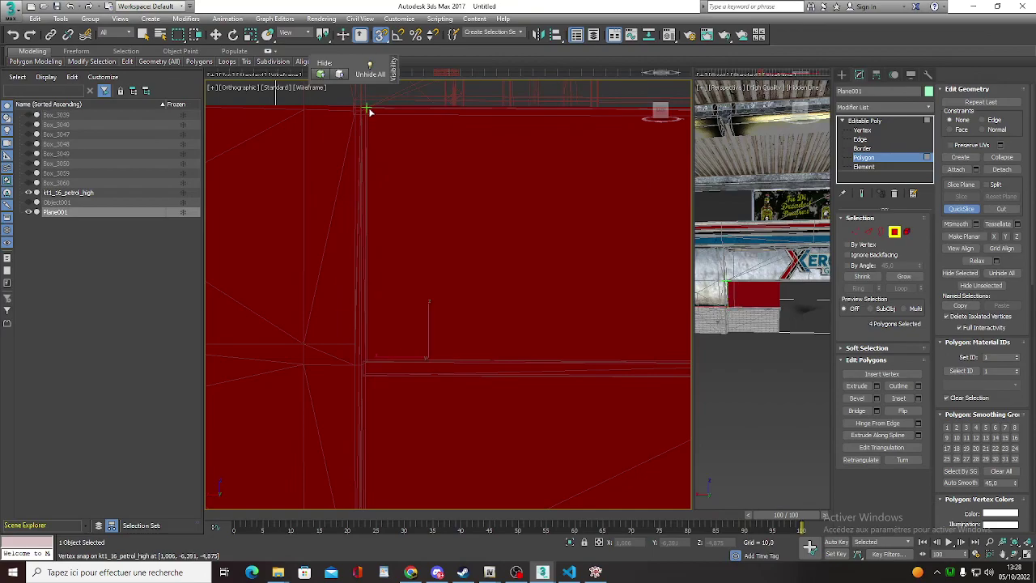
mouse_move(446, 132)
middle_mouse_down()
mouse_move(451, 178)
mouse_move(262, 188)
middle_mouse_up()
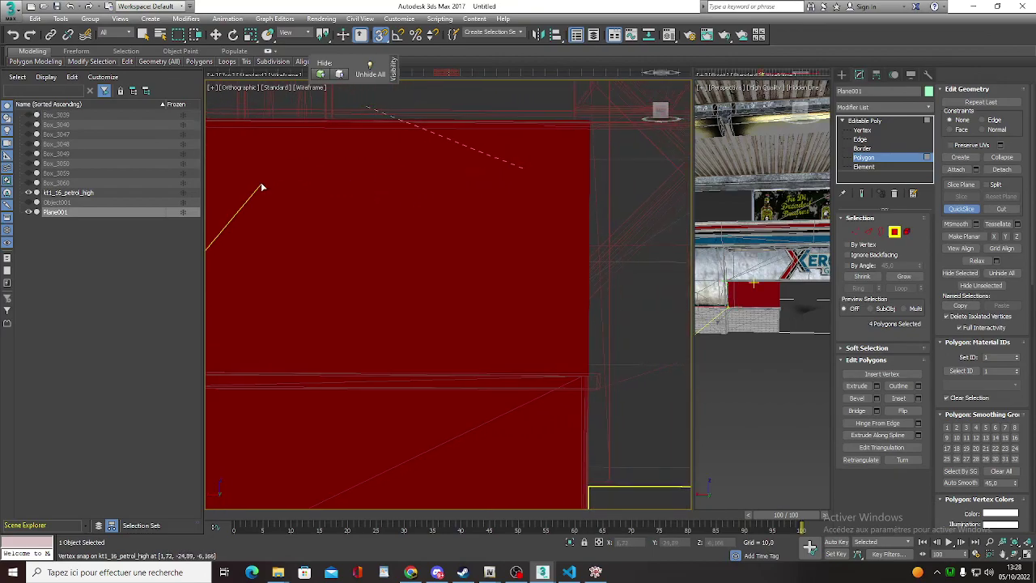
left_click(590, 126)
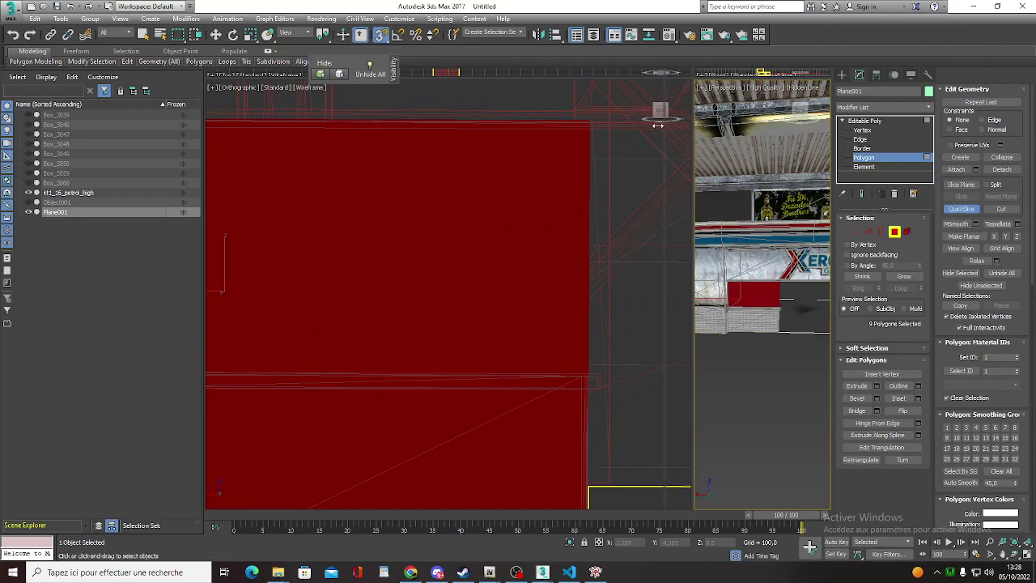
left_click_drag(695, 124, 260, 124)
key("ctrl+z")
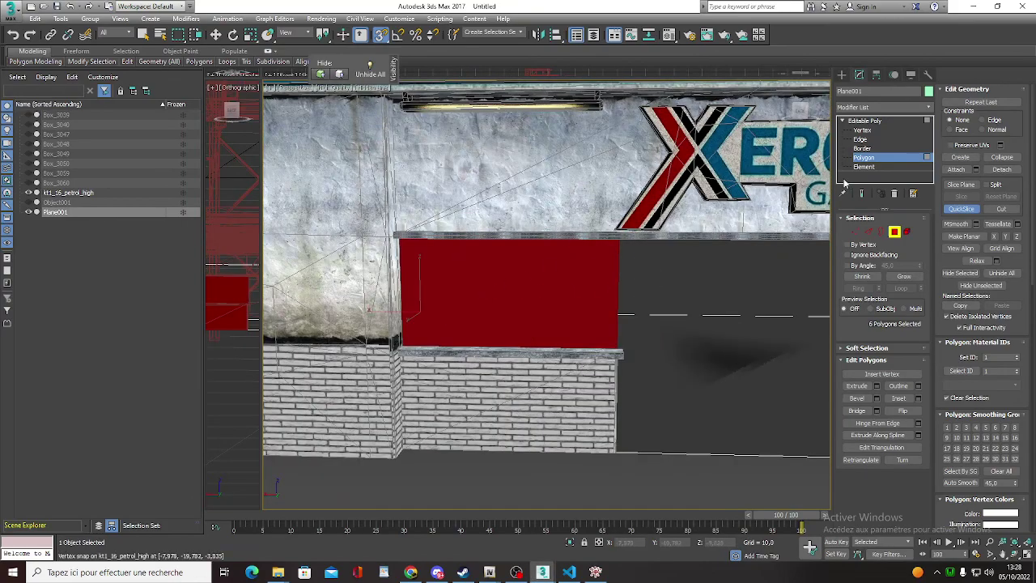
Delete the upper panel face above the brick counter.
left_click(509, 301)
middle_click_drag(510, 302, 452, 281, "alt")
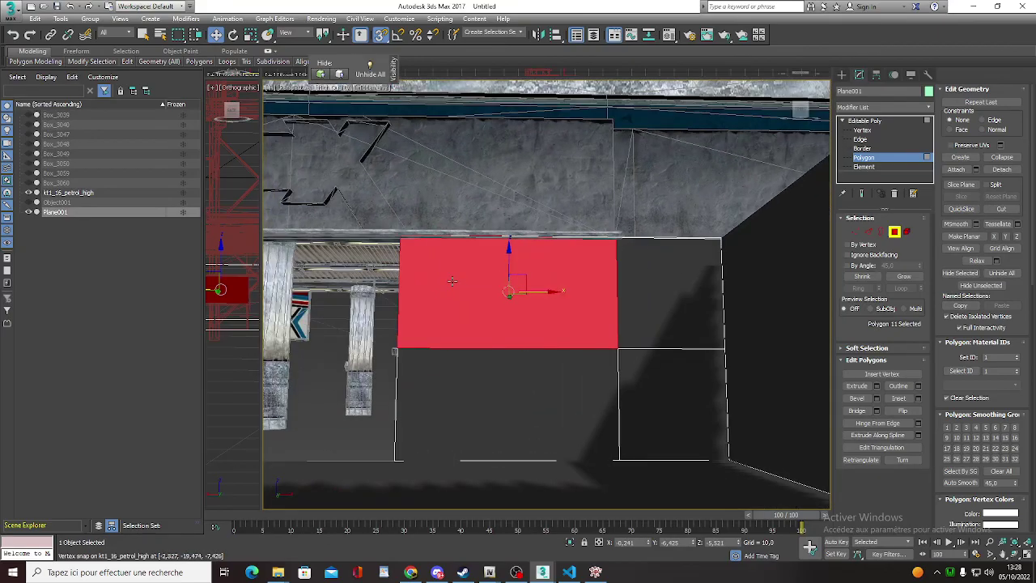
key("Delete")
Select the other window panel above the counter, frame it, and re-enable QuickSlice.
left_click(451, 370)
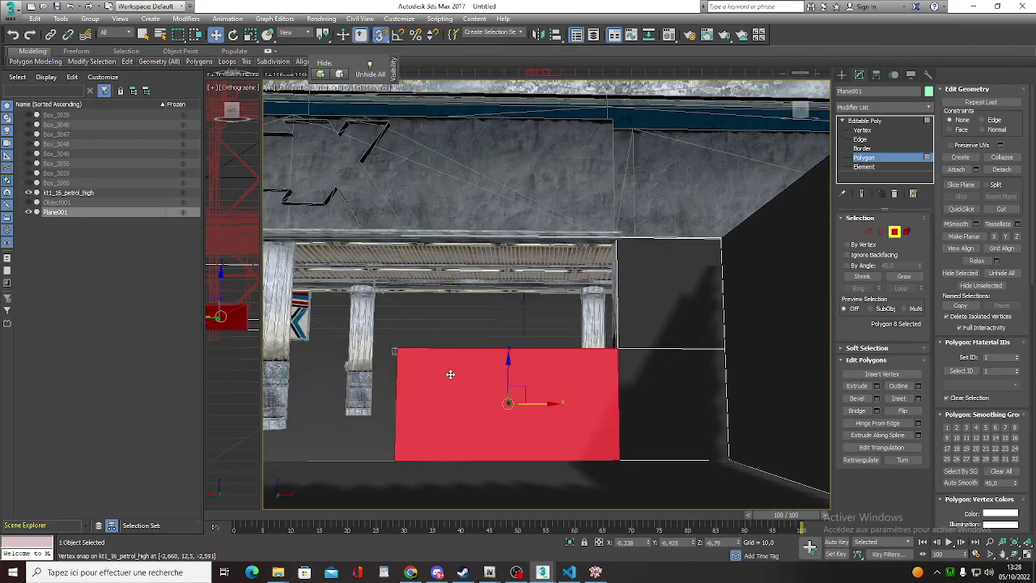
mouse_move(451, 370)
middle_mouse_down("alt")
mouse_move(539, 382)
mouse_move(643, 253)
middle_mouse_up("alt")
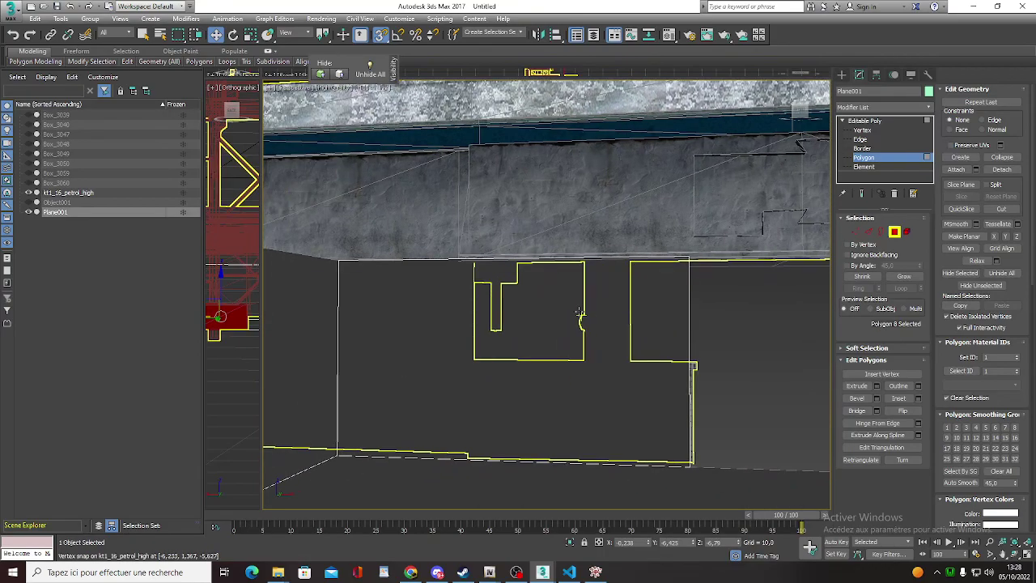
left_click(624, 316)
middle_click_drag(624, 316, 445, 326, "alt")
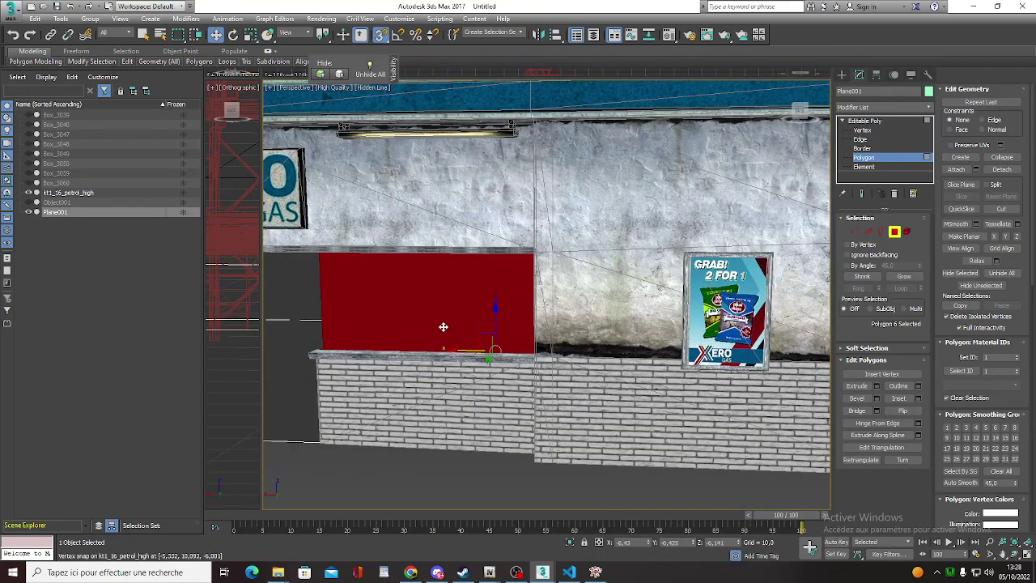
scroll(444, 326, "up", 1)
scroll(461, 326, "up", 5)
key("z")
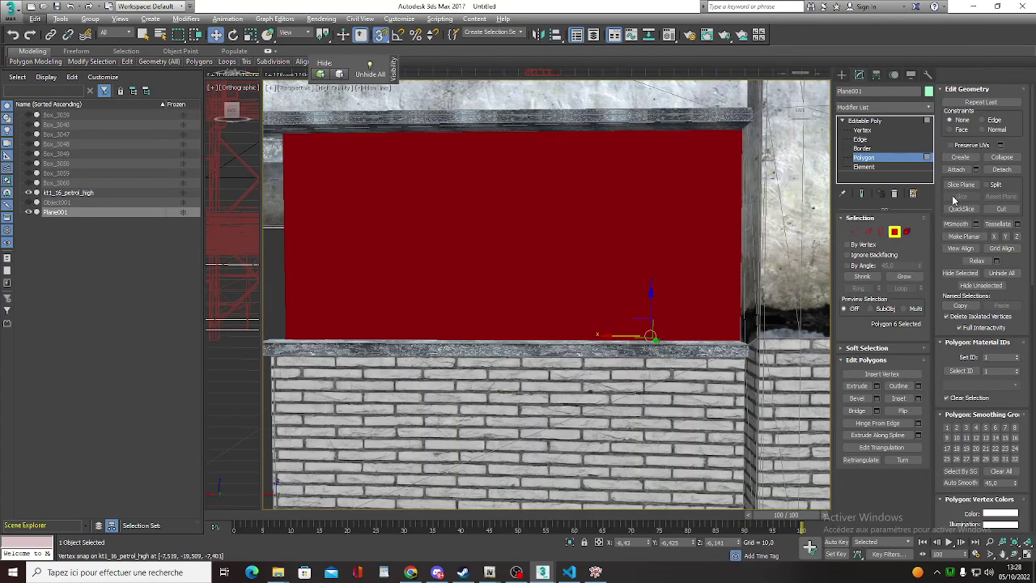
left_click(962, 209)
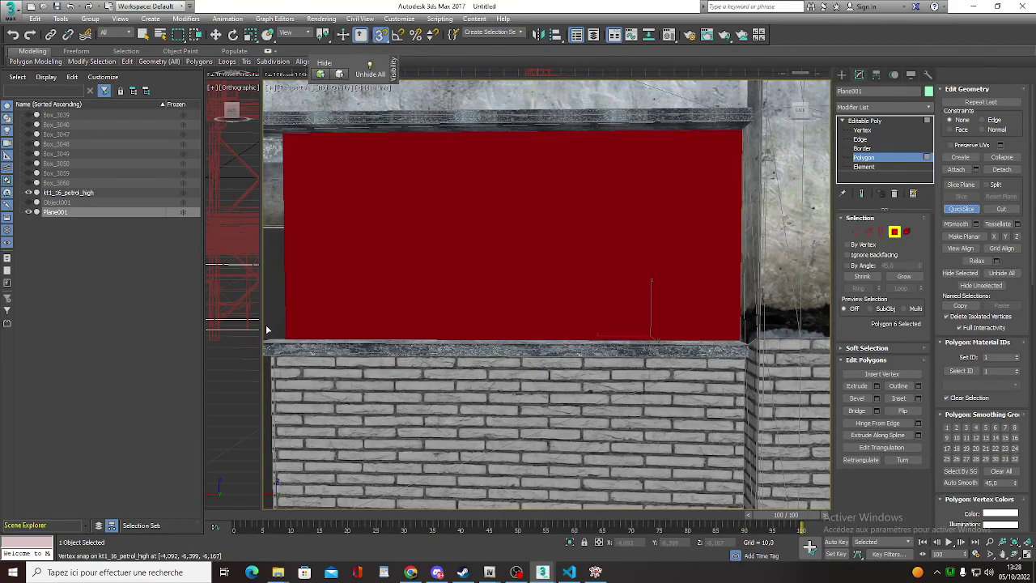
left_click_drag(261, 324, 719, 332)
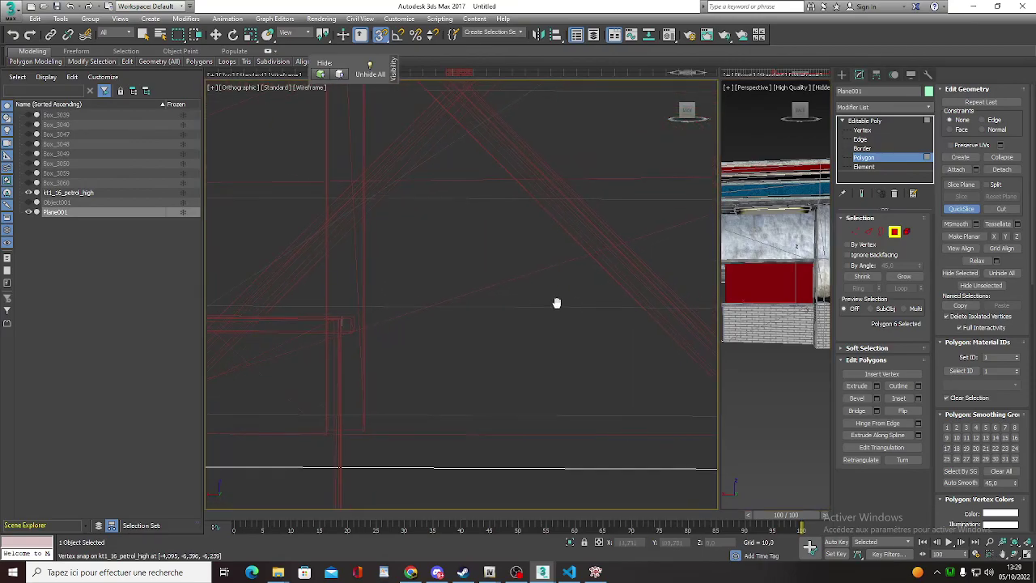
Select the two wall polygons covering the window area.
scroll(583, 306, "up", 3)
scroll(613, 307, "up", 3)
scroll(424, 310, "down", 1)
scroll(413, 308, "up", 1)
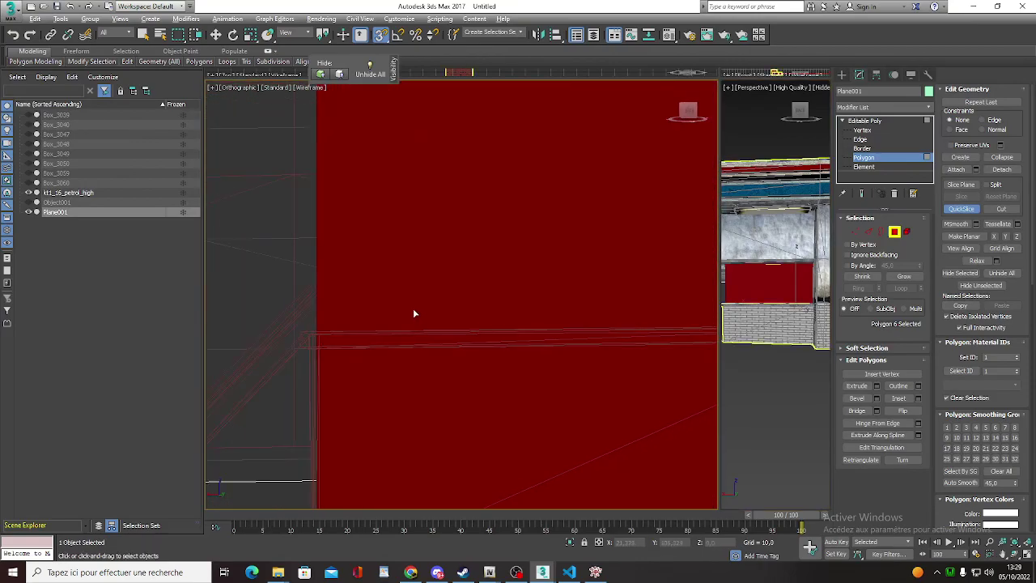
scroll(413, 315, "down", 1)
scroll(469, 328, "down", 2)
scroll(493, 334, "down", 1)
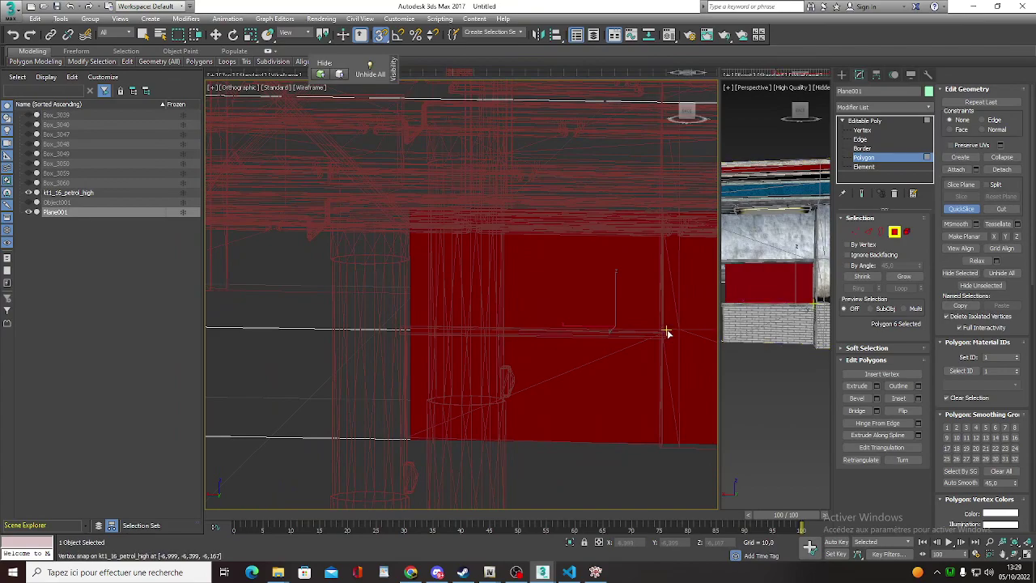
left_click(581, 330, "ctrl")
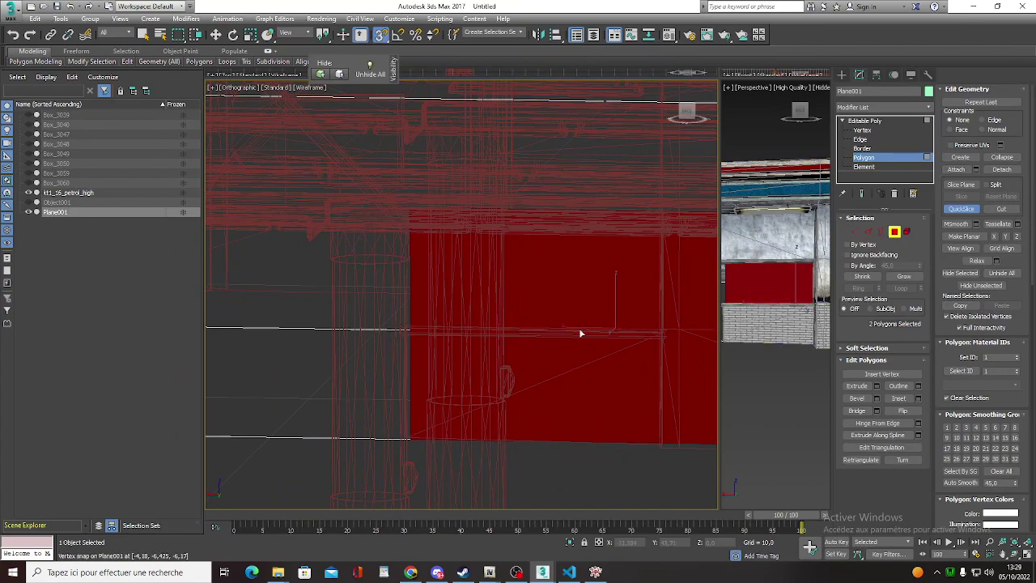
middle_click_drag(580, 330, 527, 357)
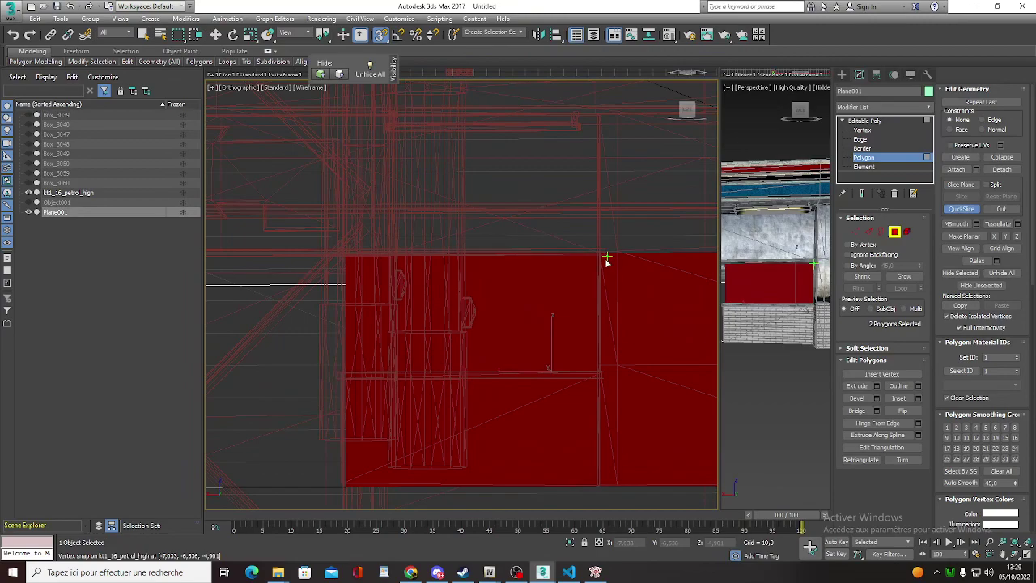
Slice the wall along the window's top edge and up its vertical corner.
left_click_drag(607, 259, 347, 258)
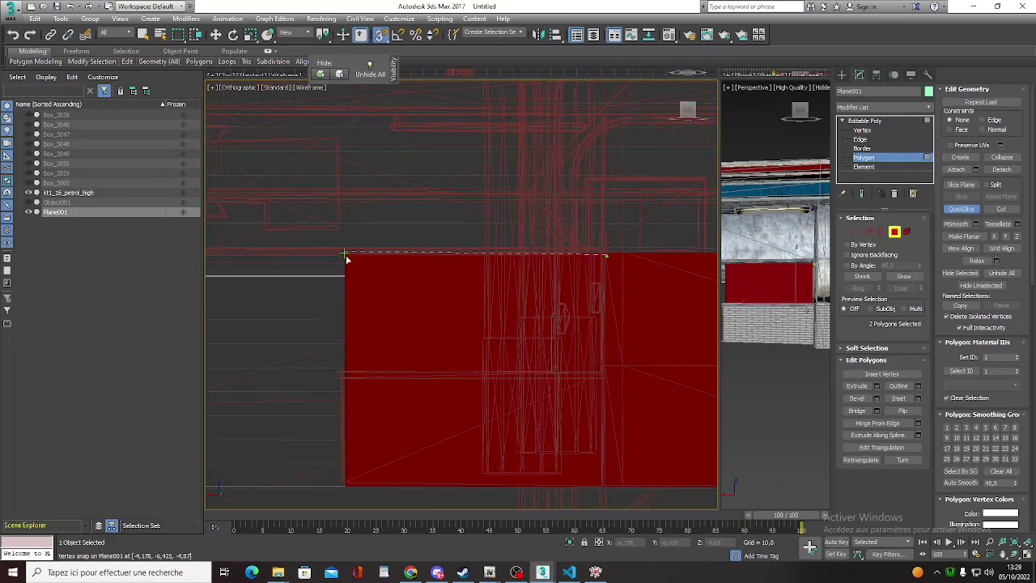
left_click_drag(346, 257, 346, 257)
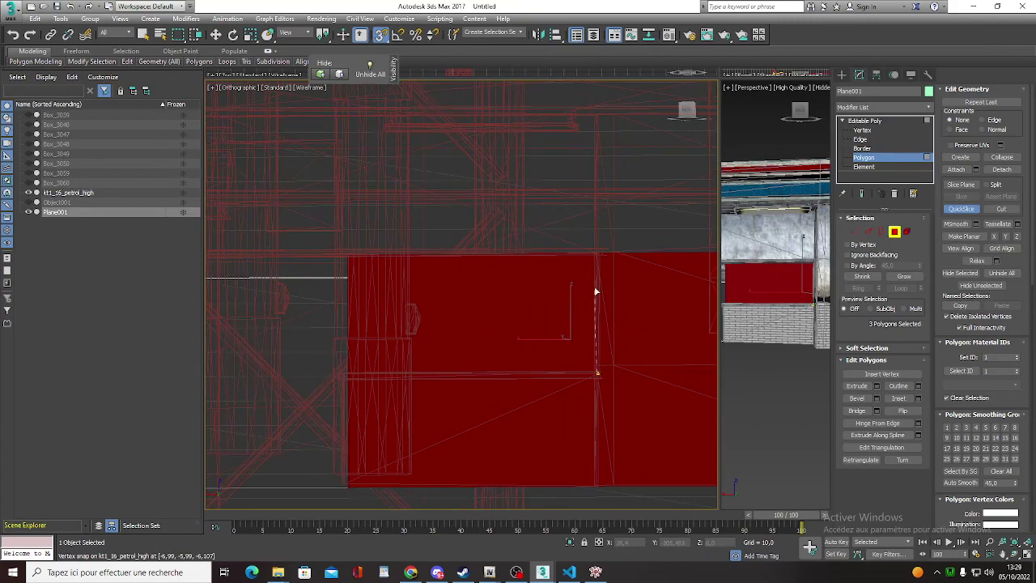
left_click_drag(597, 376, 598, 257)
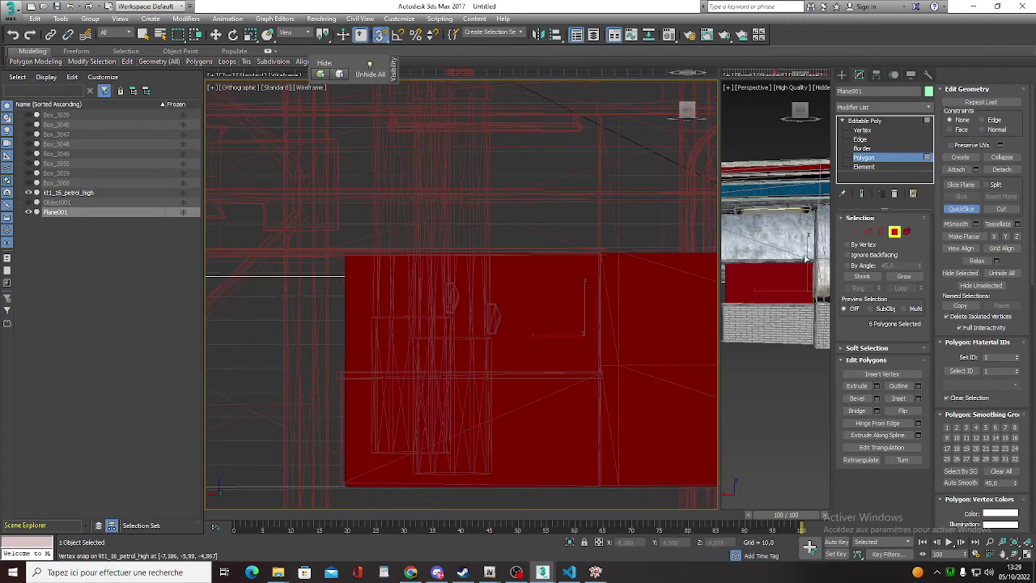
left_click(961, 209)
left_click(961, 209)
left_click(962, 209)
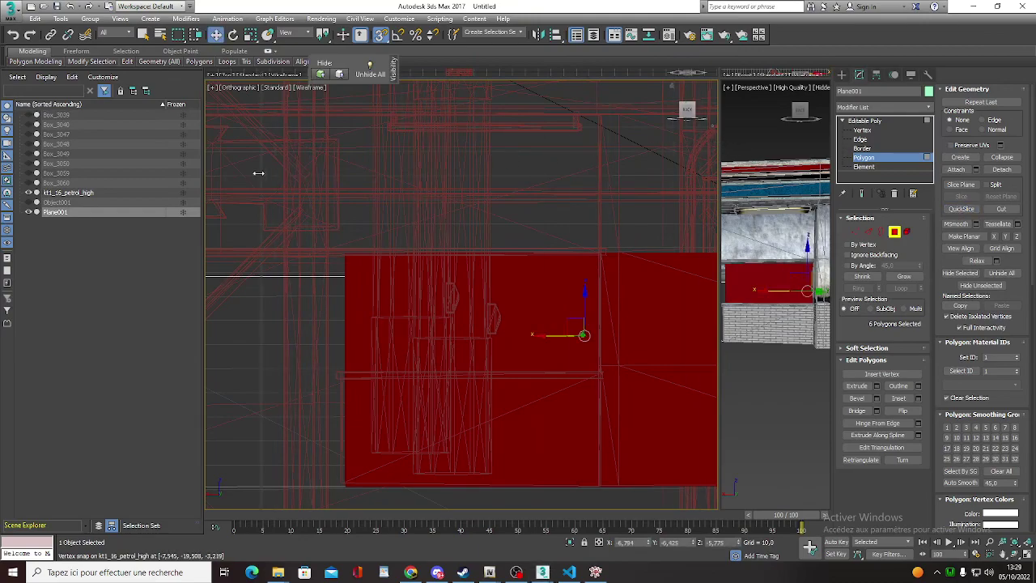
left_click_drag(719, 142, 222, 171)
Delete the selected window polygons to open the second window area.
key("Delete")
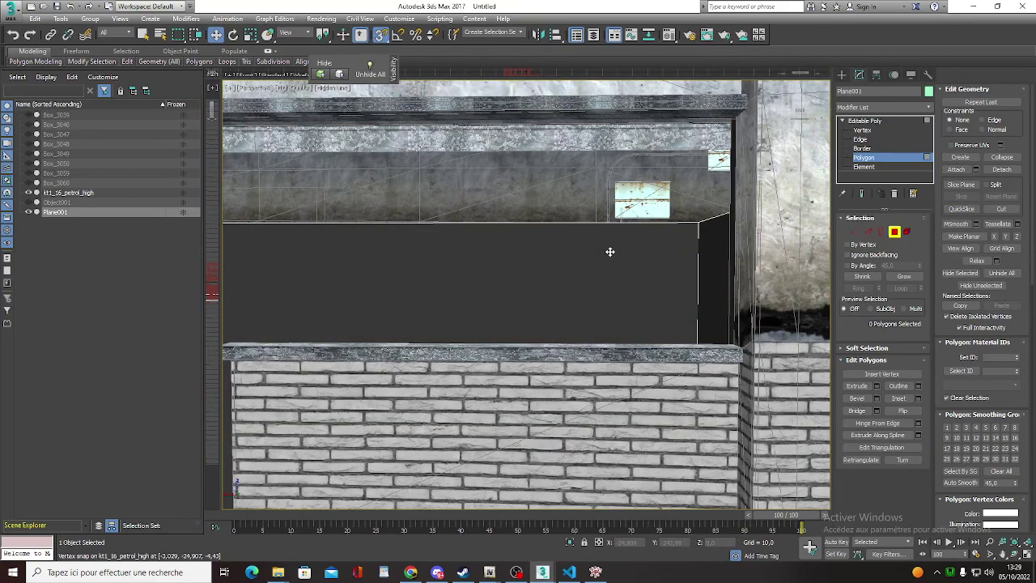
scroll(458, 281, "down", 3)
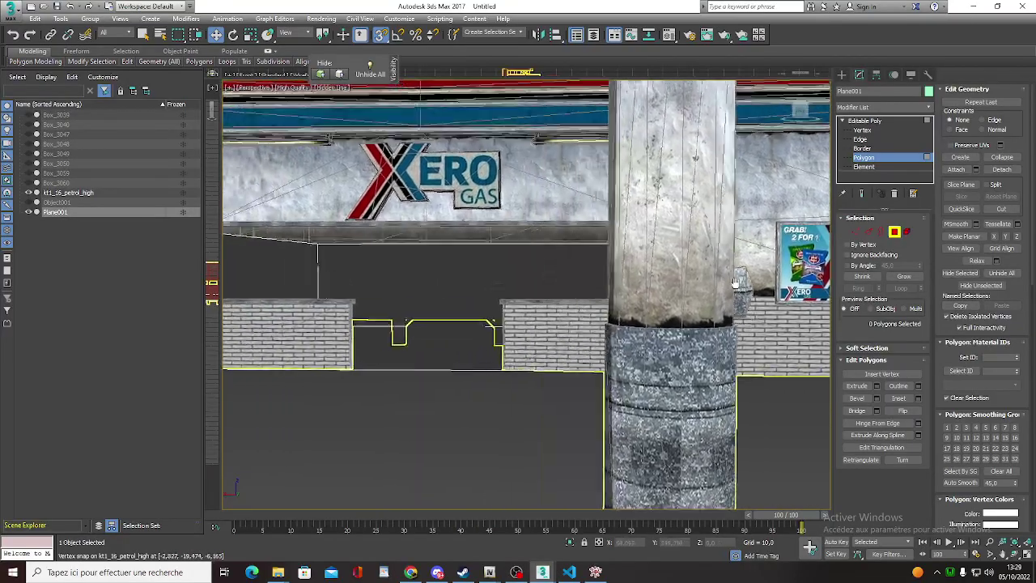
scroll(458, 281, "up", 3)
mouse_move(458, 281)
middle_mouse_down("alt")
mouse_move(692, 266)
mouse_move(637, 198)
mouse_move(590, 180)
mouse_move(532, 180)
middle_mouse_up("alt")
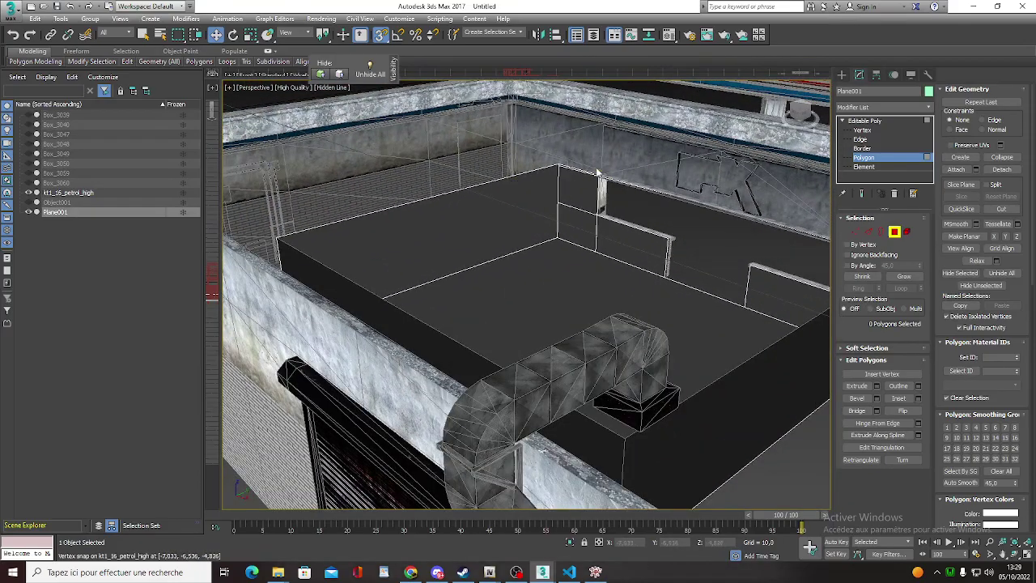
scroll(586, 175, "up", 5)
scroll(646, 188, "down", 3)
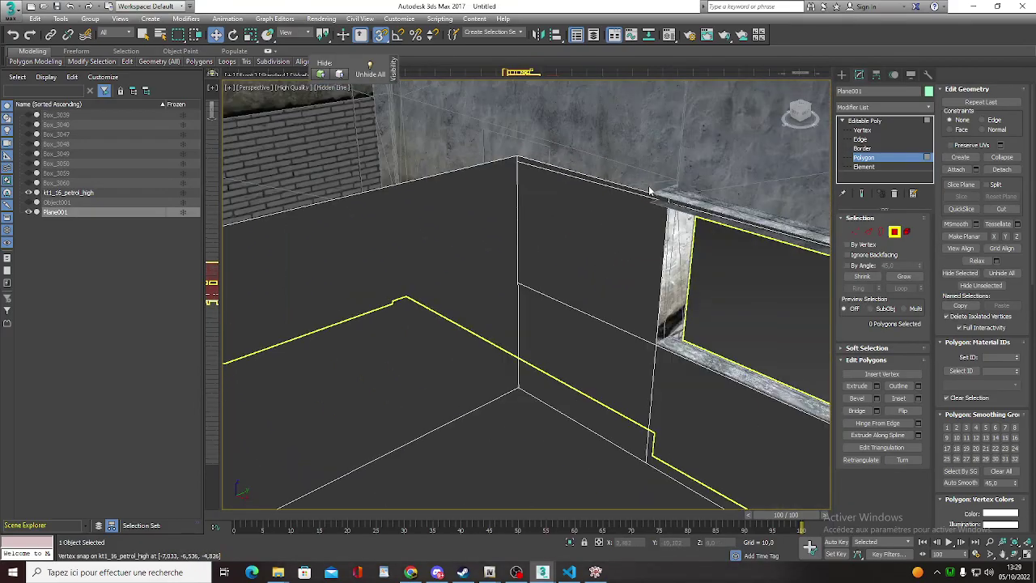
Hide kt1_16_petrol_high and inspect the wall mesh's cut openings from several angles.
left_click(29, 193)
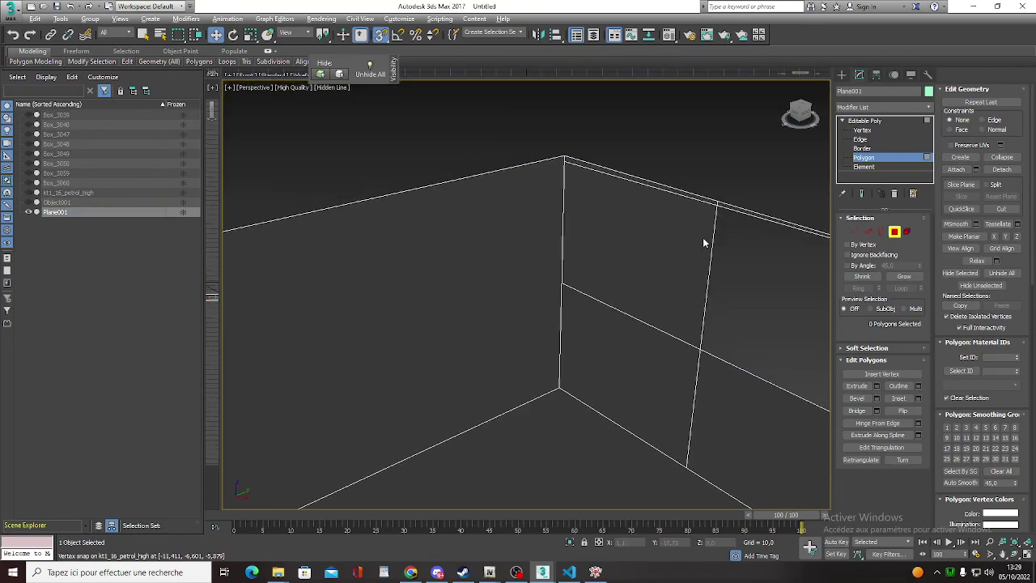
mouse_move(705, 238)
middle_mouse_down("alt")
mouse_move(717, 284)
mouse_move(535, 281)
middle_mouse_up("alt")
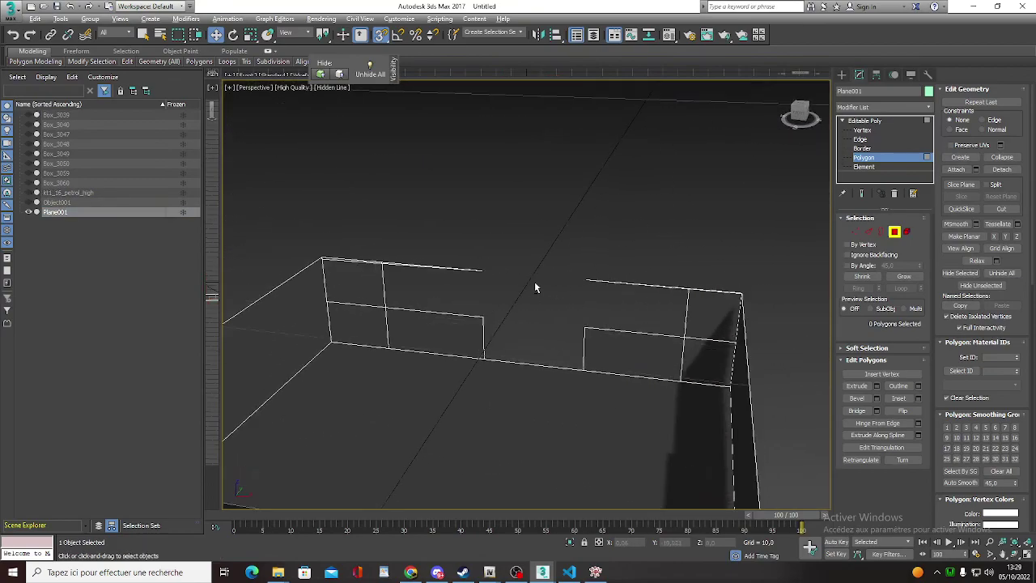
scroll(534, 281, "up", 4)
middle_click_drag(390, 261, 586, 220, "alt")
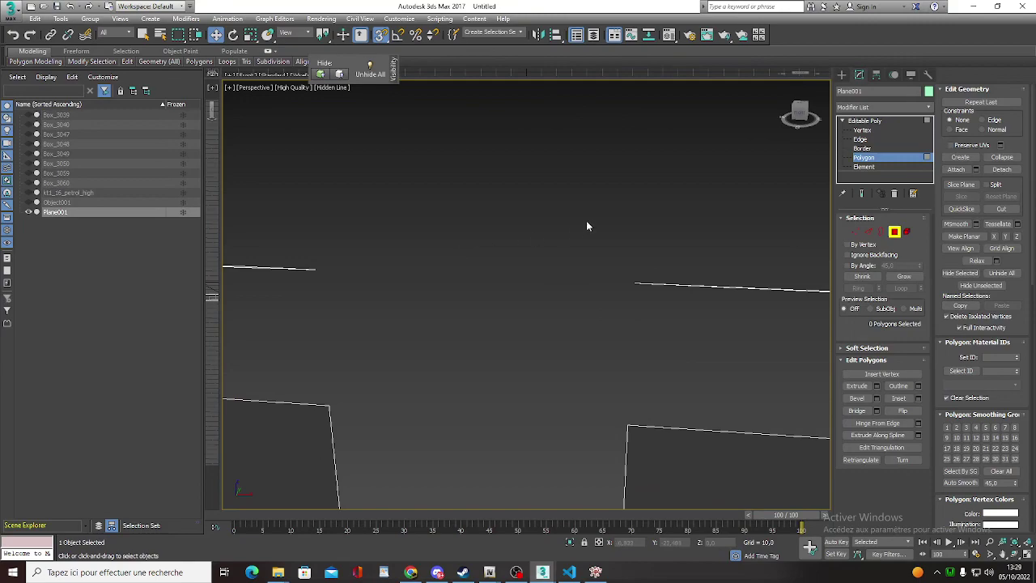
left_click(658, 313)
left_click(291, 314, "ctrl")
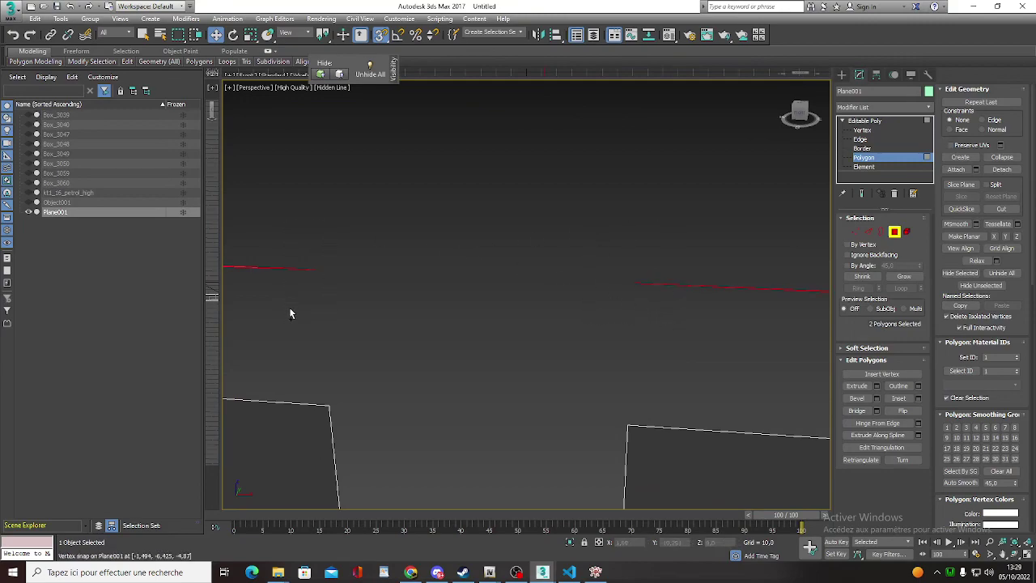
left_click(289, 310)
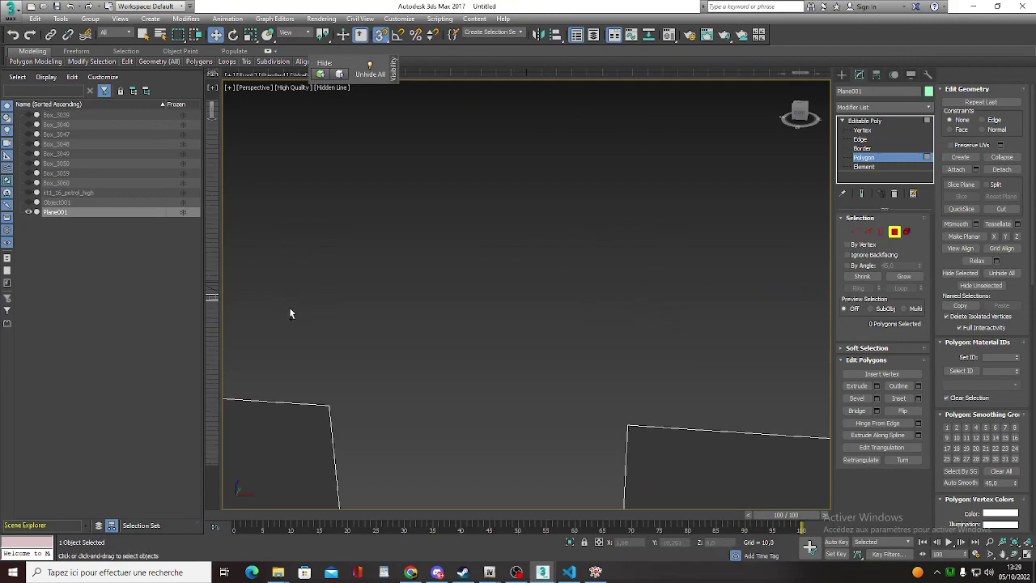
scroll(293, 308, "down", 4)
scroll(299, 305, "down", 3)
mouse_move(300, 305)
middle_mouse_down("alt")
mouse_move(408, 301)
mouse_move(421, 308)
mouse_move(413, 318)
middle_mouse_up("alt")
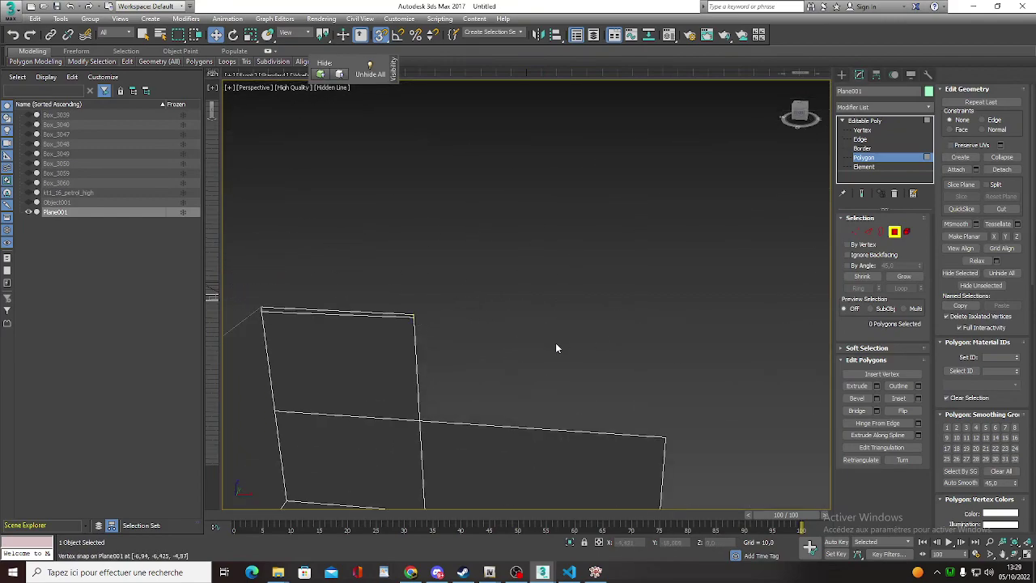
middle_click_drag(516, 348, 301, 241, "alt")
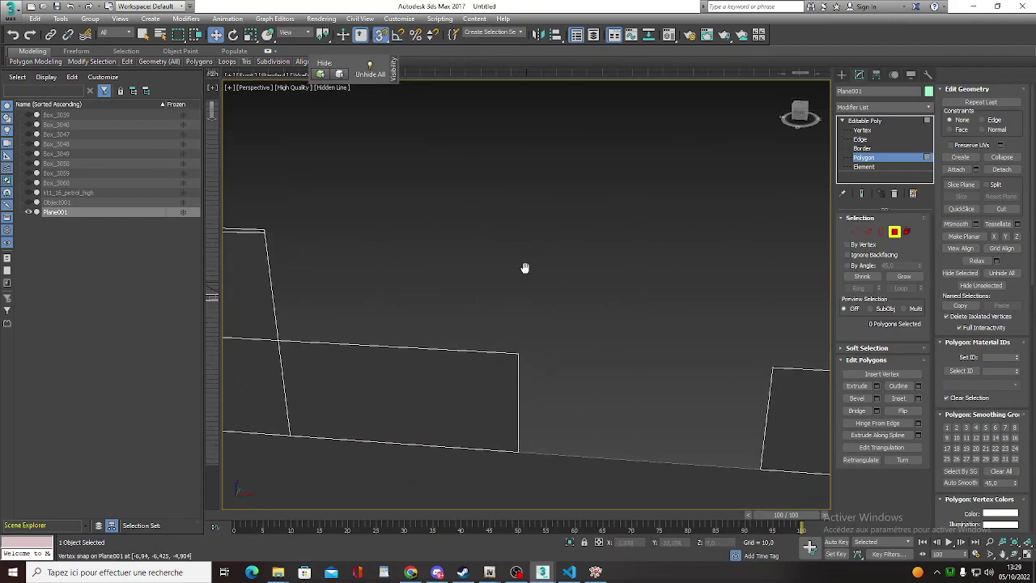
middle_click_drag(527, 268, 495, 268, "alt")
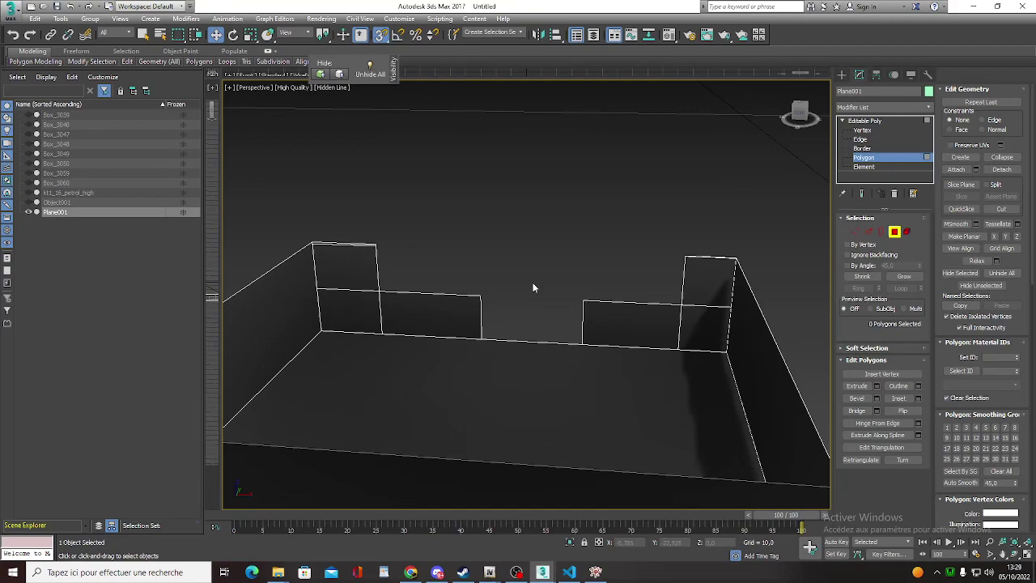
In Edge mode, select the corner edges around the wall's left and right notches.
key("2")
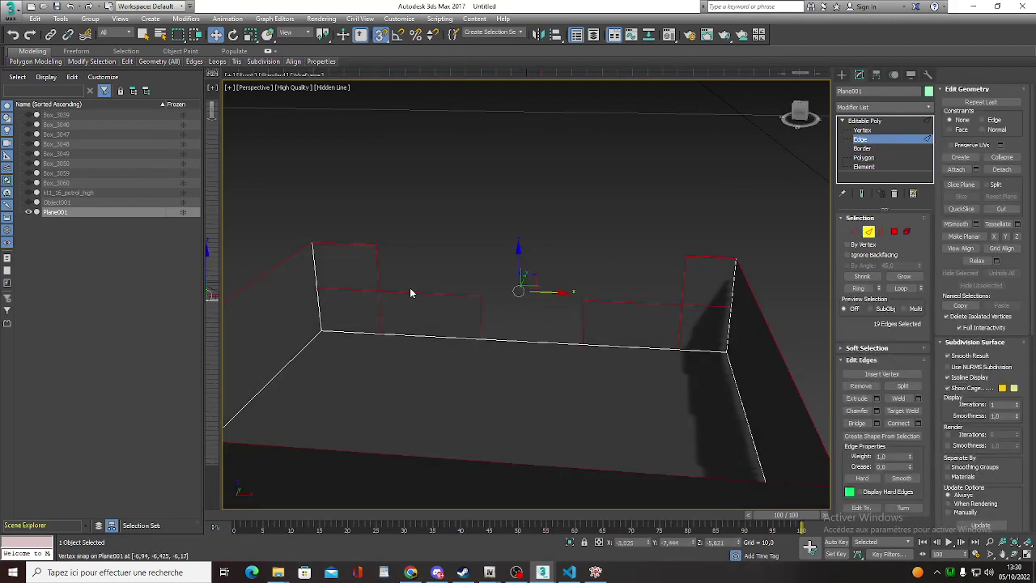
mouse_move(410, 288)
middle_mouse_down("alt")
mouse_move(511, 303)
mouse_move(492, 354)
middle_mouse_up("alt")
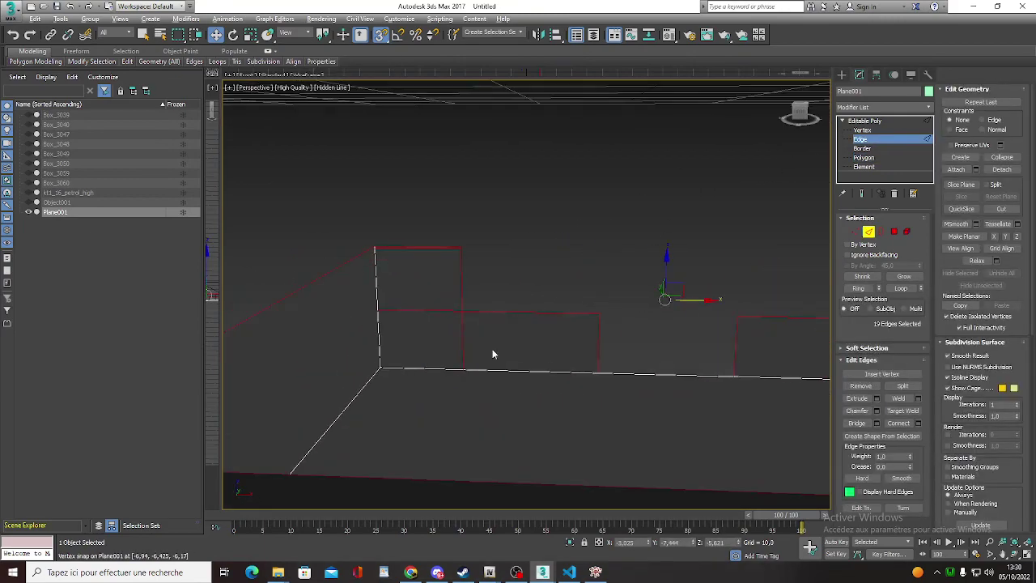
left_click_drag(443, 338, 430, 289)
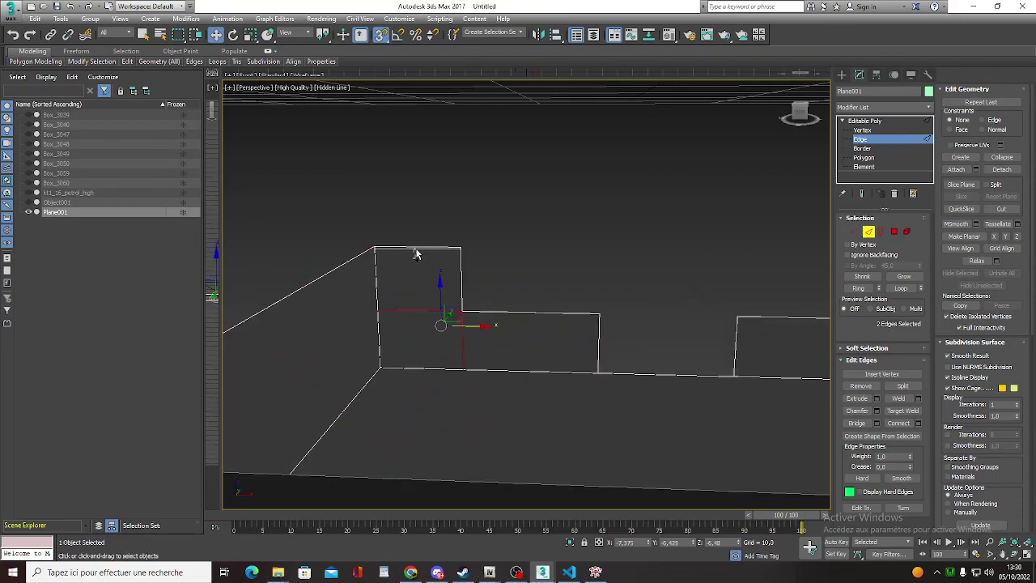
left_click(416, 254, "ctrl")
middle_click_drag(541, 311, 343, 294, "alt")
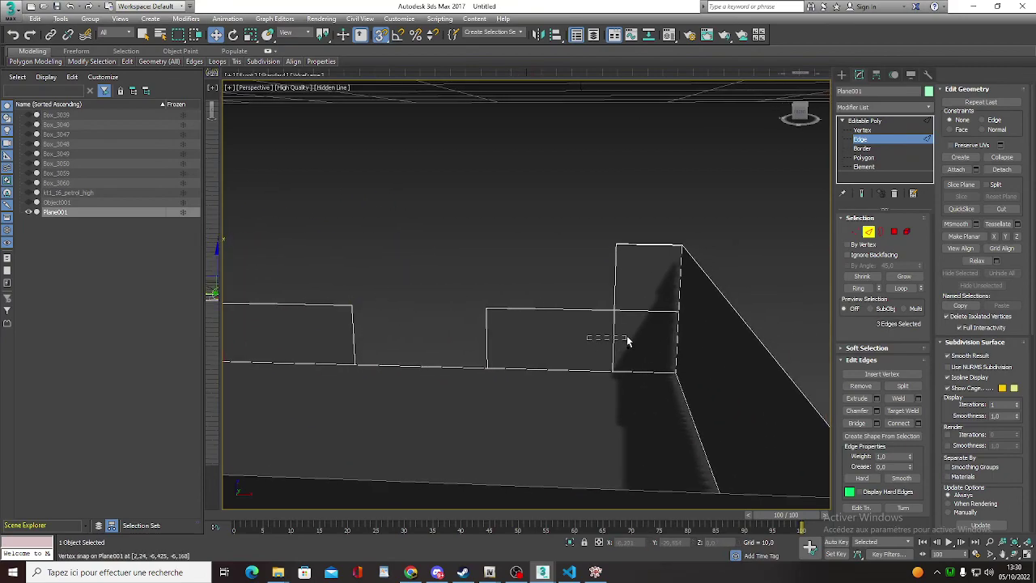
left_click_drag(627, 340, 661, 304)
scroll(628, 259, "up", 5)
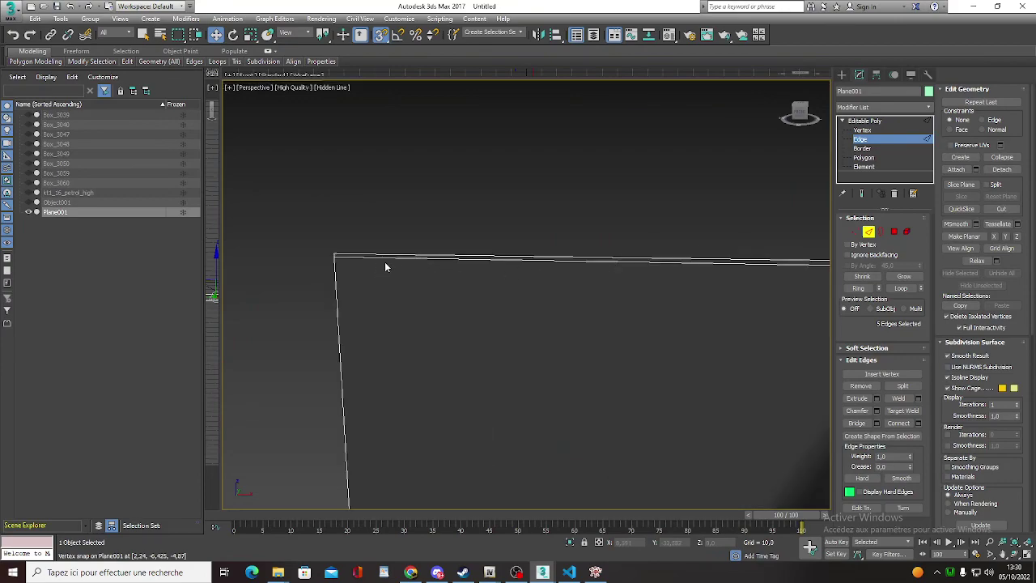
scroll(385, 262, "down", 3)
middle_click_drag(429, 288, 749, 261, "alt")
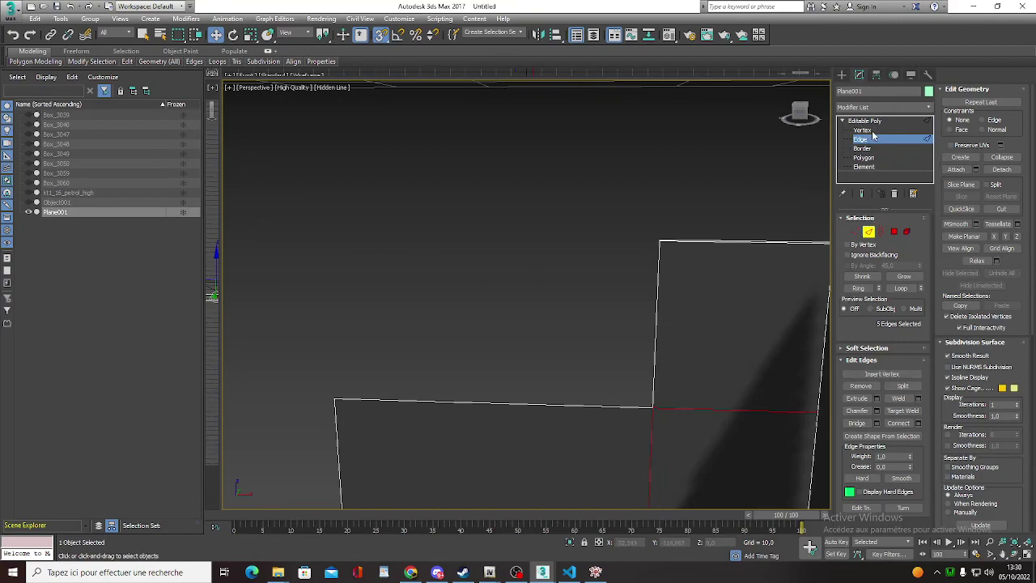
middle_click_drag(629, 234, 452, 310, "alt")
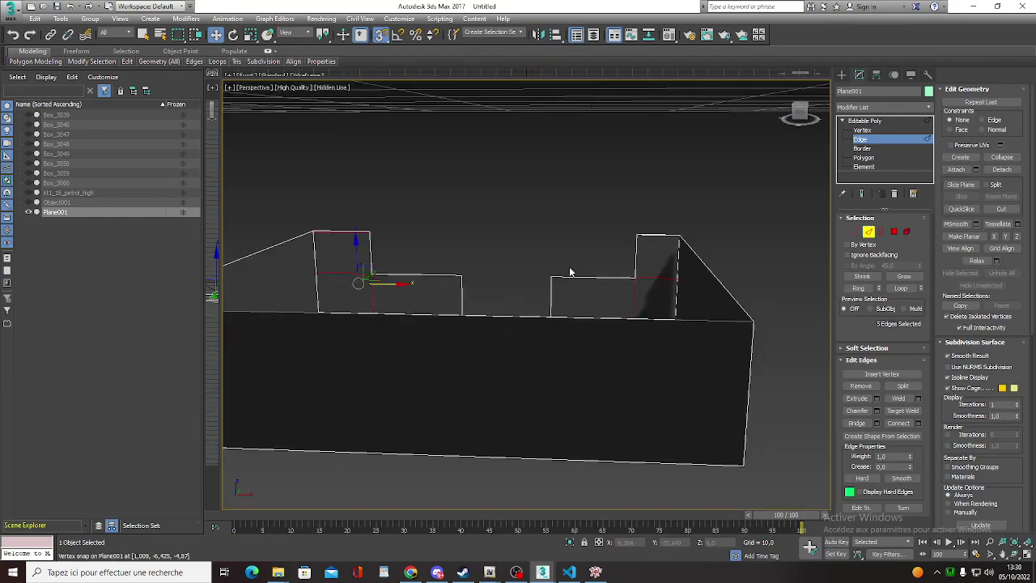
Remove the four notch edges on the left and right of the wall.
left_click(452, 310)
left_click_drag(361, 284, 357, 280)
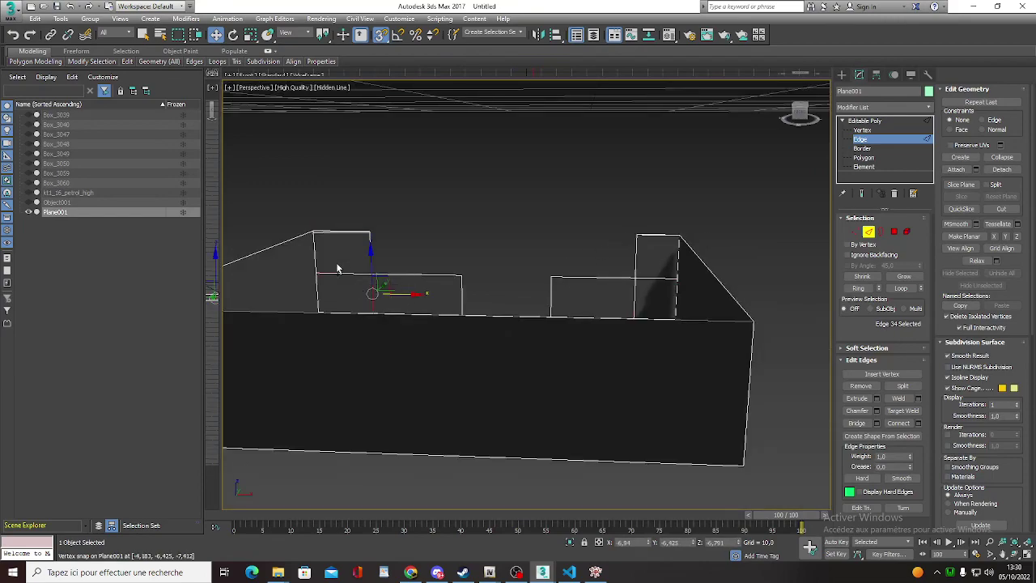
left_click(658, 278, "ctrl")
left_click(636, 301, "ctrl")
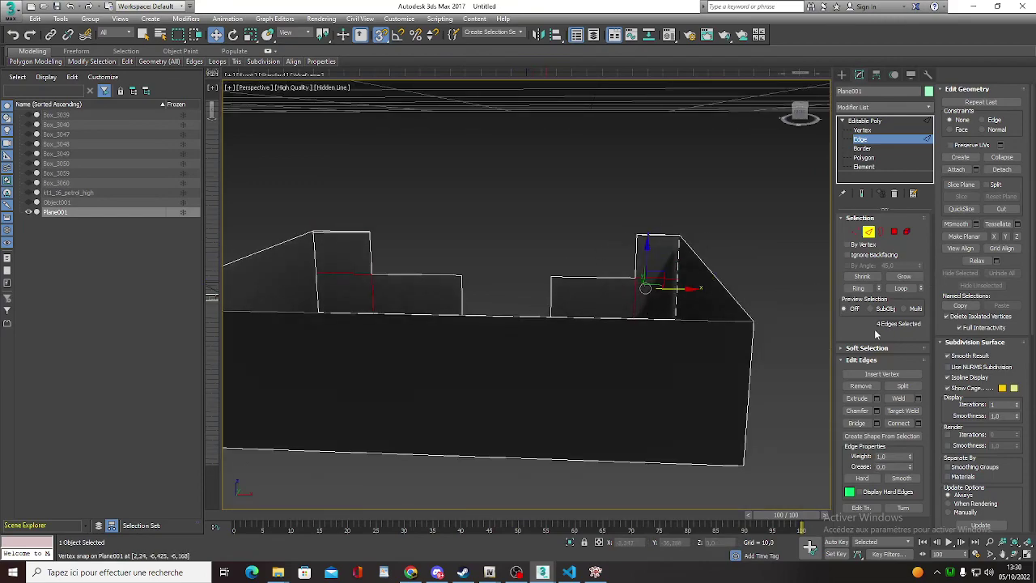
left_click(862, 386)
Select the wall's top corner edge, test-move it, and undo the move.
middle_click_drag(502, 292, 430, 281, "alt")
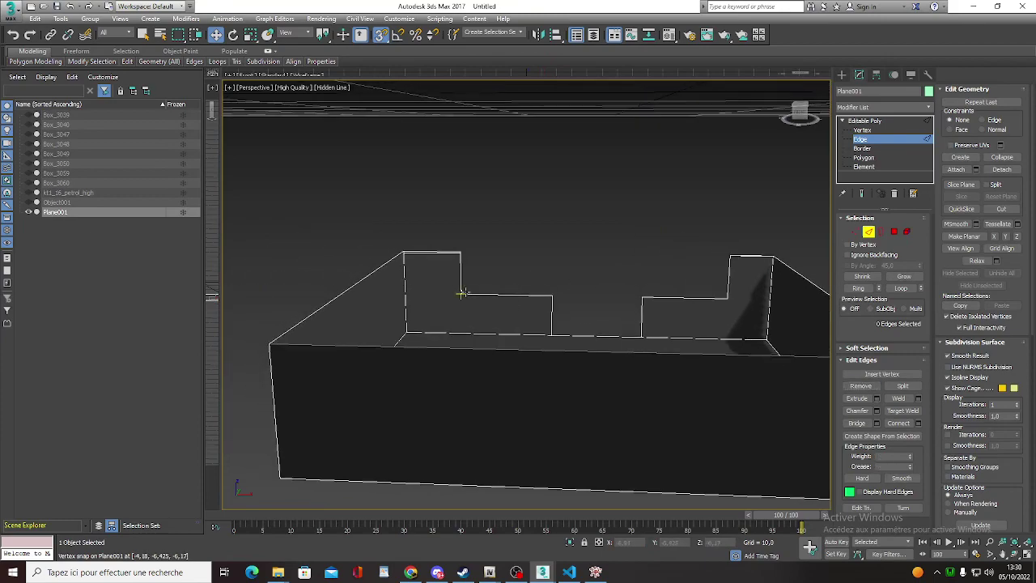
scroll(430, 282, "up", 5)
scroll(596, 238, "down", 2)
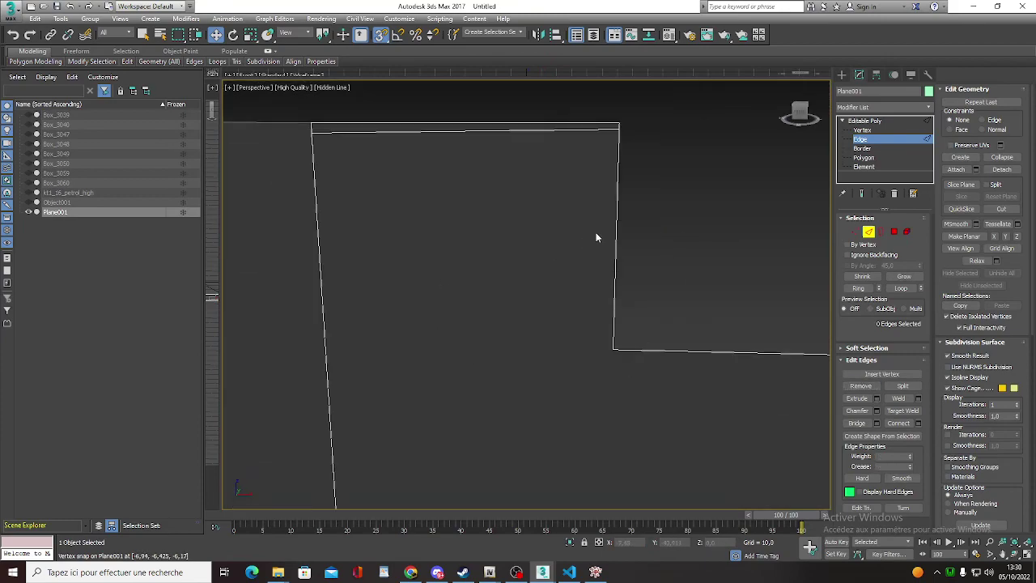
left_click(619, 127)
scroll(726, 176, "down", 3)
middle_click_drag(645, 254, 600, 246)
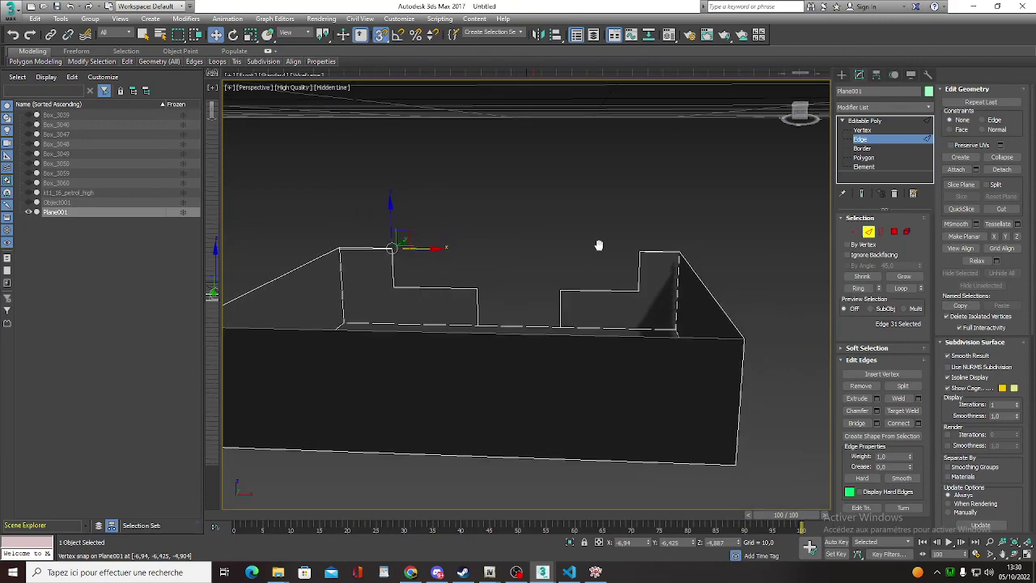
scroll(599, 246, "up", 5)
scroll(638, 242, "up", 2)
left_click(443, 122)
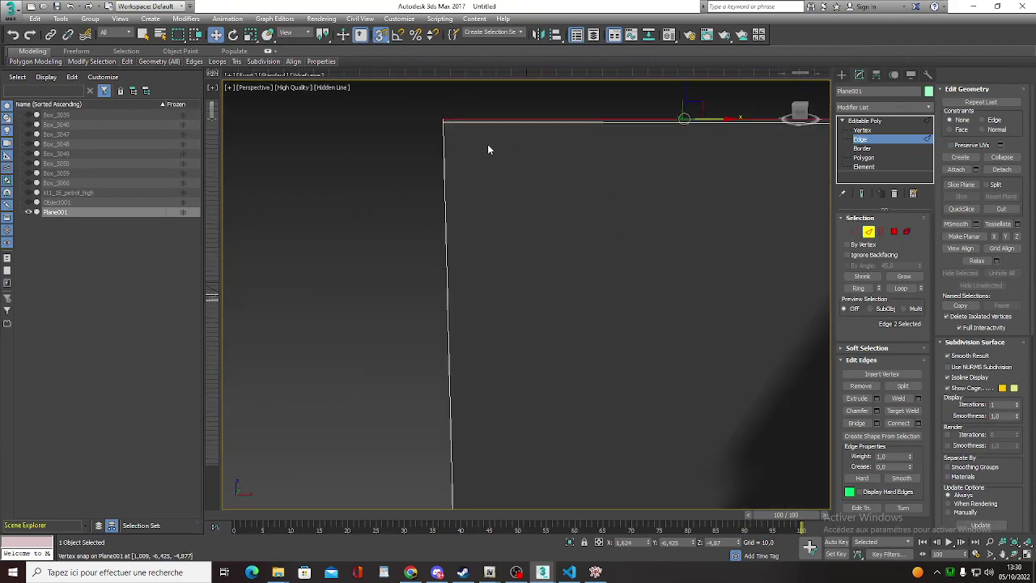
left_click(439, 123)
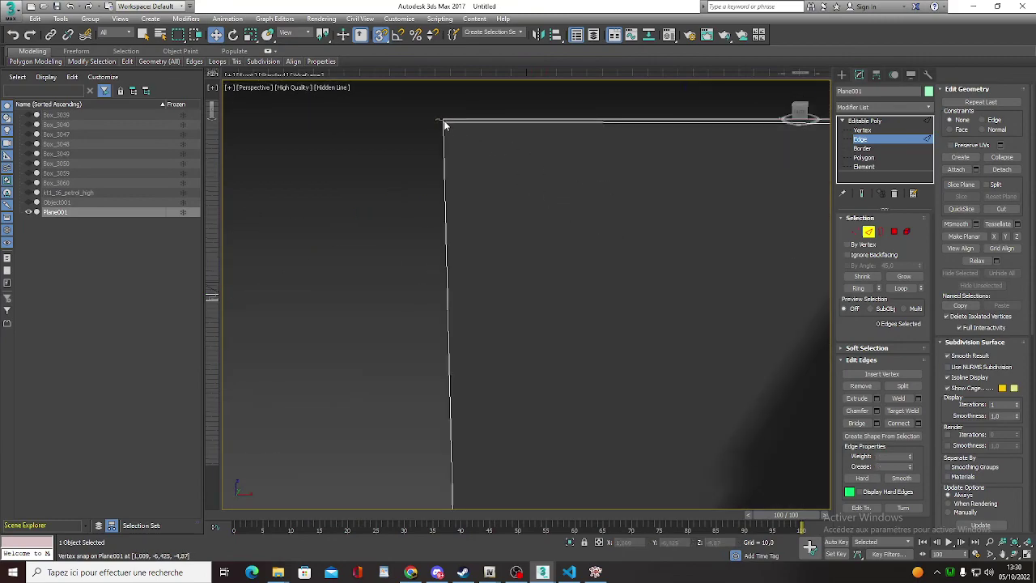
left_click(444, 124)
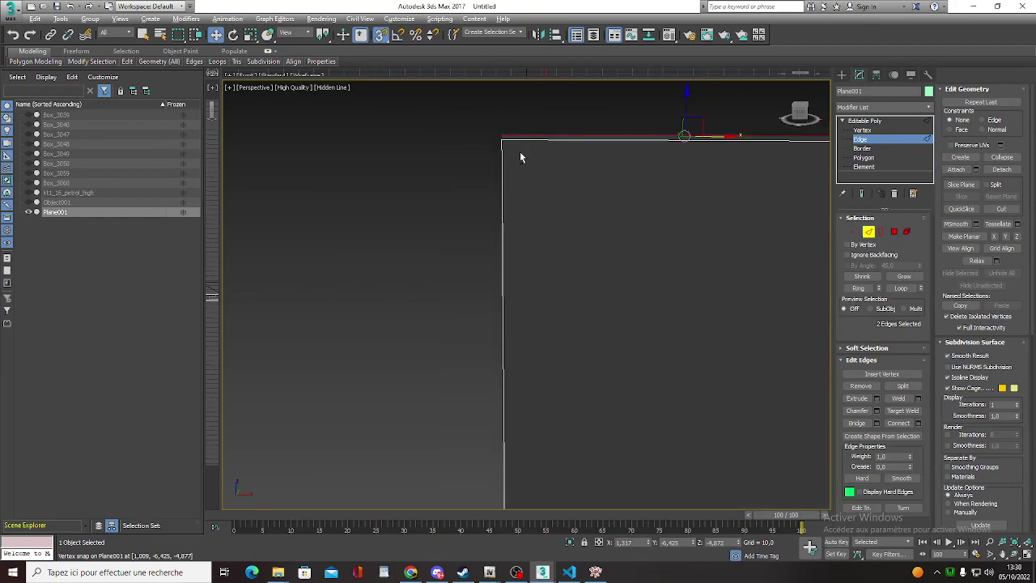
left_click_drag(480, 142, 500, 144)
key("ctrl+z")
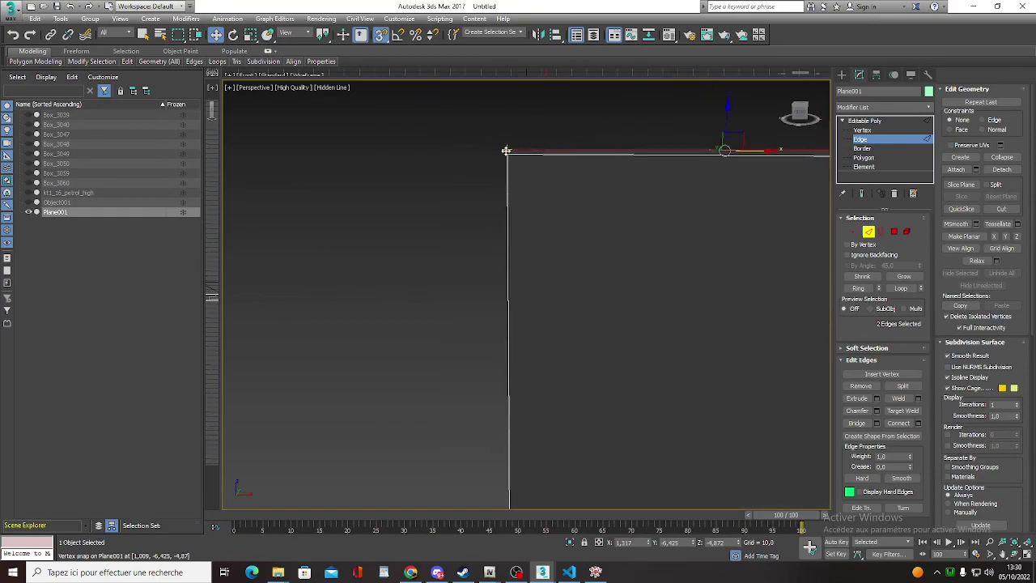
Select the top corner edge and the edges meeting at the step corner.
left_click(508, 158)
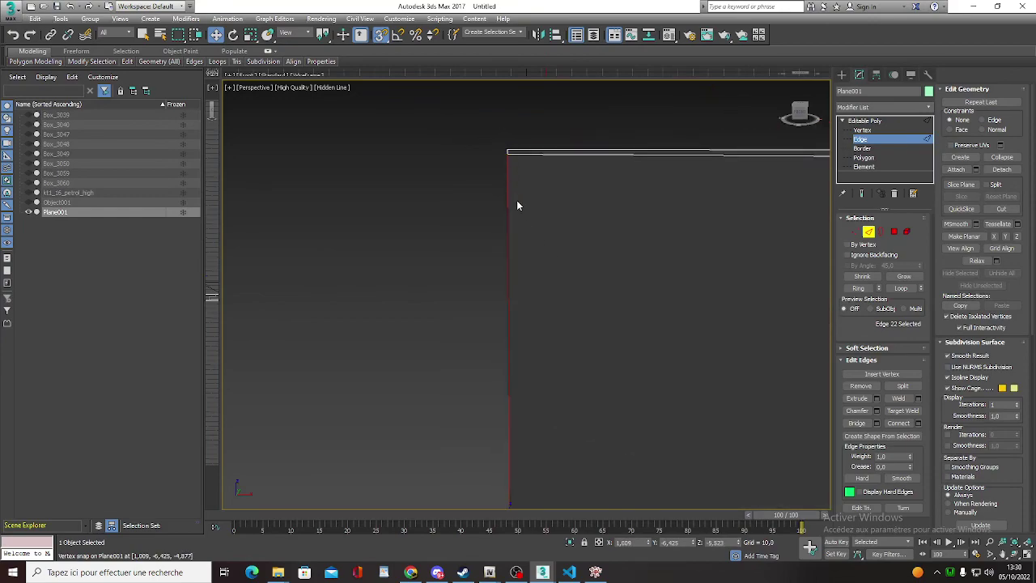
left_click(507, 150)
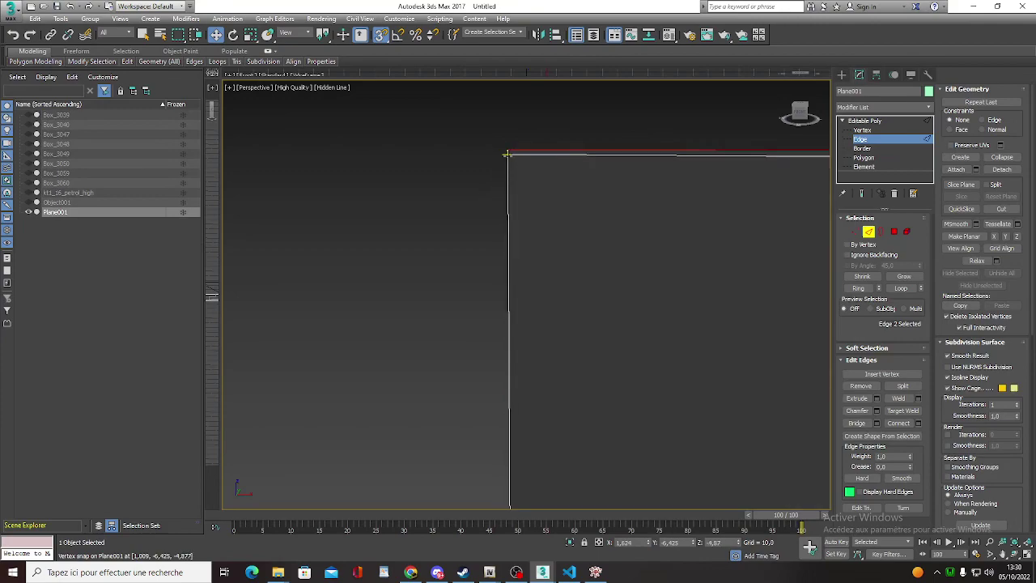
left_click(499, 157)
left_click(510, 153)
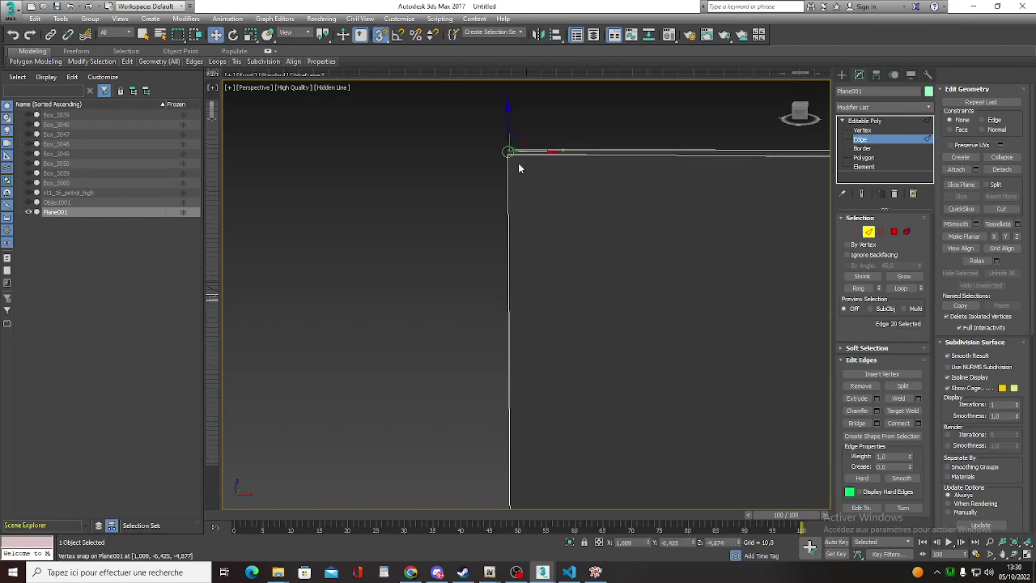
middle_click_drag(510, 157, 528, 217, "alt")
scroll(429, 212, "up", 3)
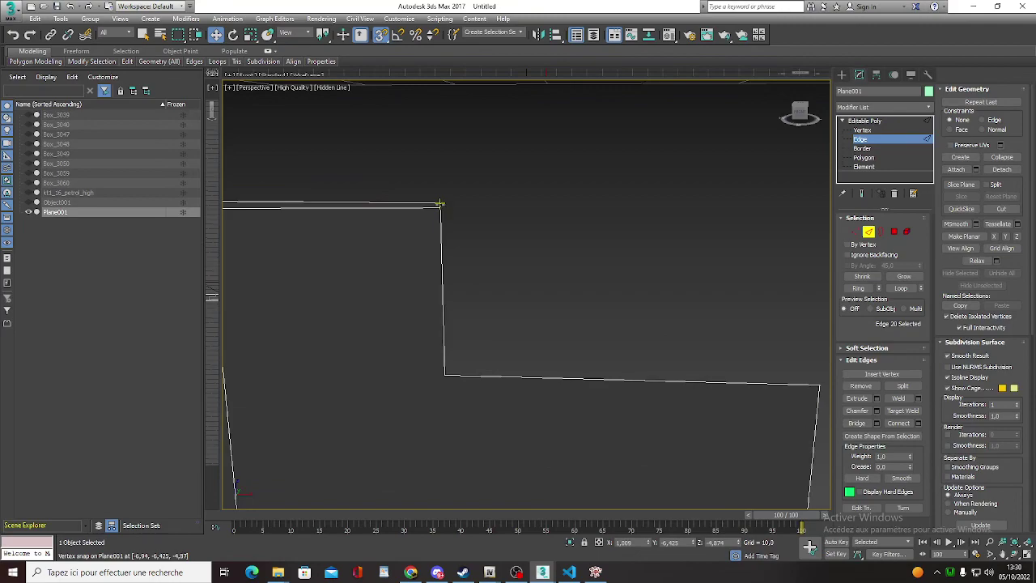
left_click(441, 212, "ctrl")
left_click(441, 209, "ctrl")
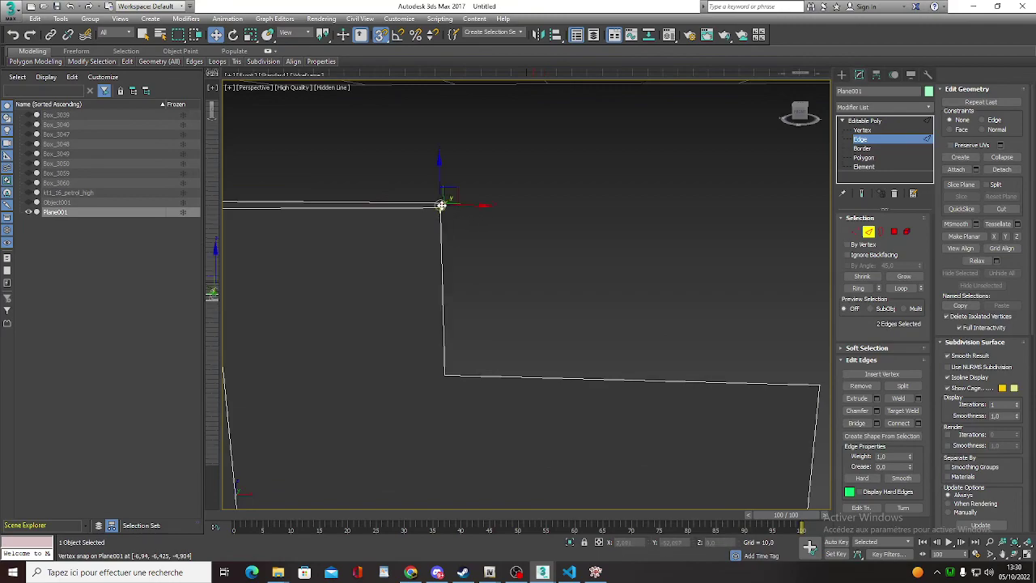
left_click(876, 423)
left_click(541, 336)
Switch to Vertex mode with the view close on the wall.
mouse_move(623, 284)
middle_mouse_down("alt")
mouse_move(660, 279)
mouse_move(583, 248)
mouse_move(615, 236)
mouse_move(729, 240)
middle_mouse_up("alt")
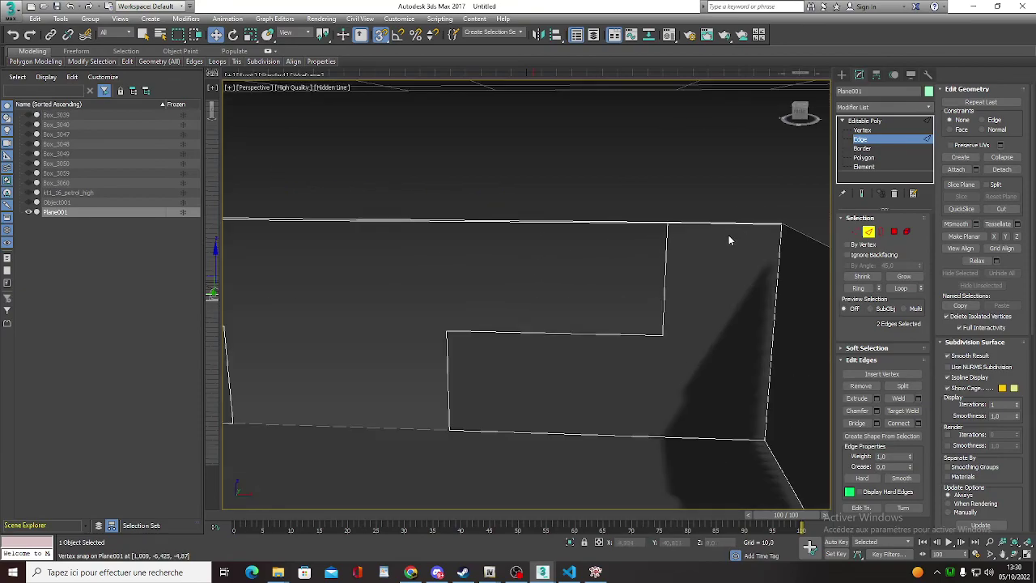
key("1")
mouse_move(808, 150)
middle_mouse_down("alt")
mouse_move(688, 236)
mouse_move(613, 227)
mouse_move(630, 196)
middle_mouse_up("alt")
Select and nudge the wall's top corner vertex, inspect it, then return to Edge mode.
left_click(622, 192)
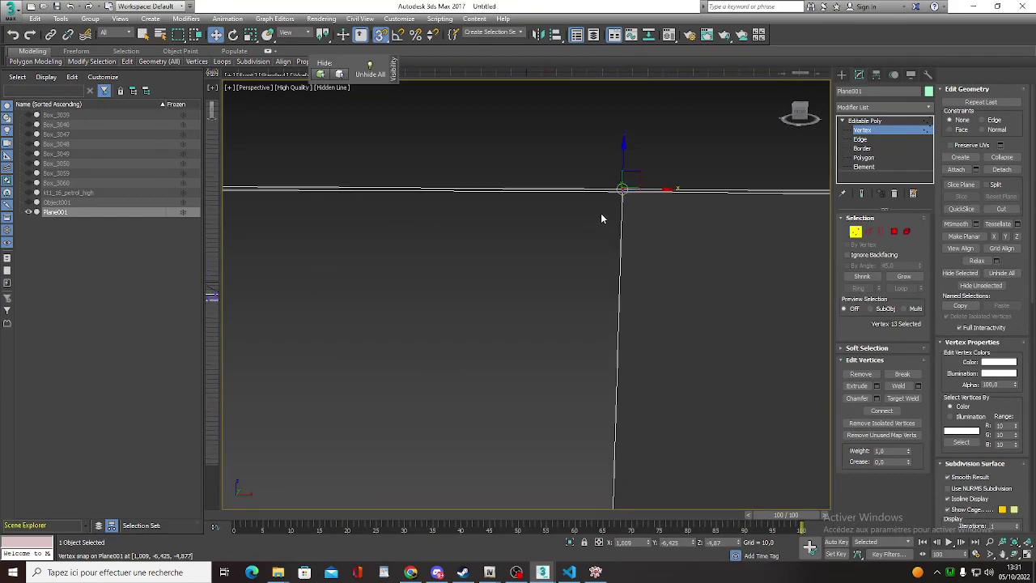
mouse_move(667, 216)
middle_mouse_down("alt")
mouse_move(615, 219)
mouse_move(732, 234)
mouse_move(564, 231)
mouse_move(641, 232)
middle_mouse_up("alt")
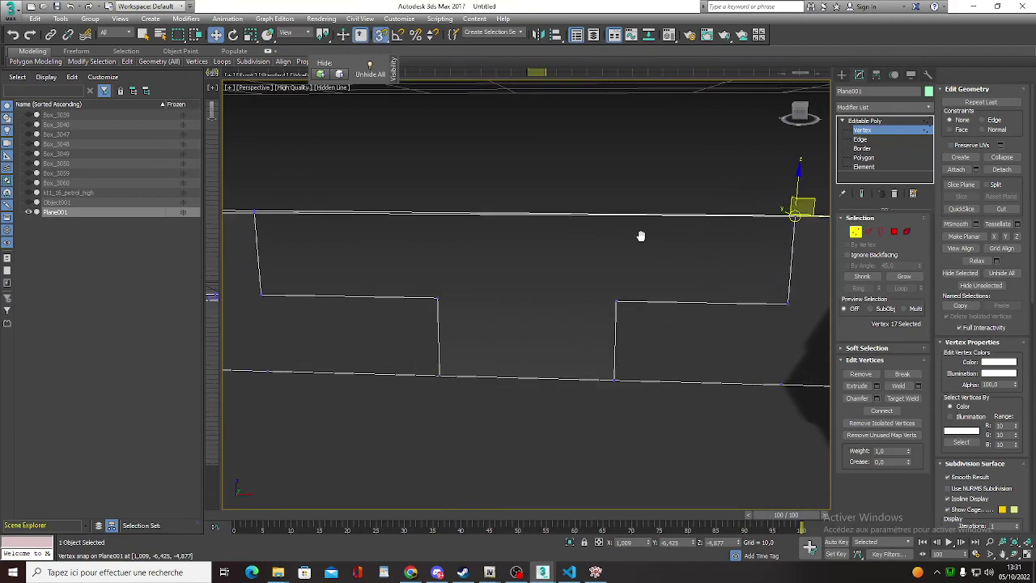
left_click_drag(297, 215, 277, 213)
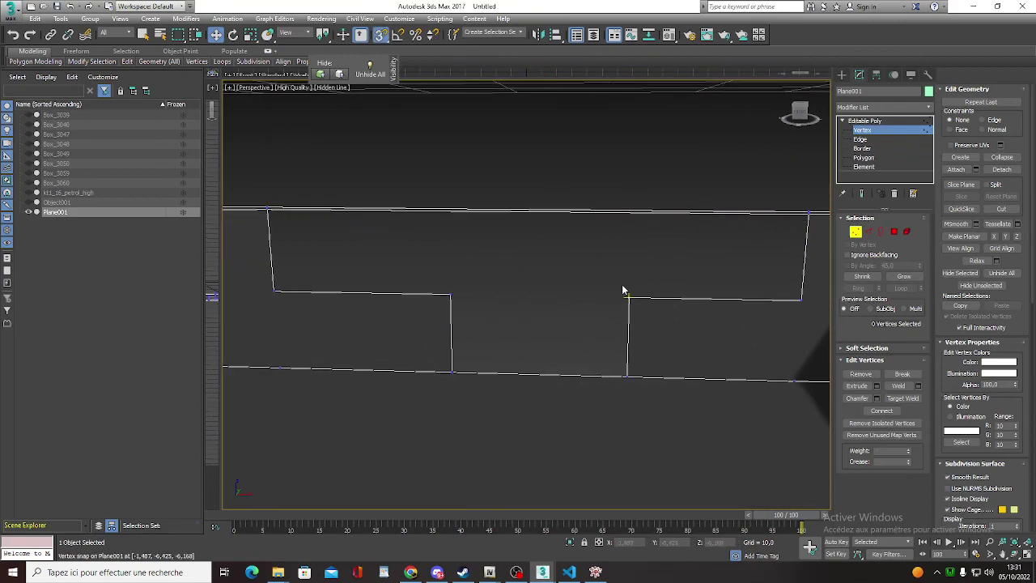
mouse_move(624, 289)
middle_mouse_down("alt")
mouse_move(654, 330)
mouse_move(601, 286)
mouse_move(585, 296)
middle_mouse_up("alt")
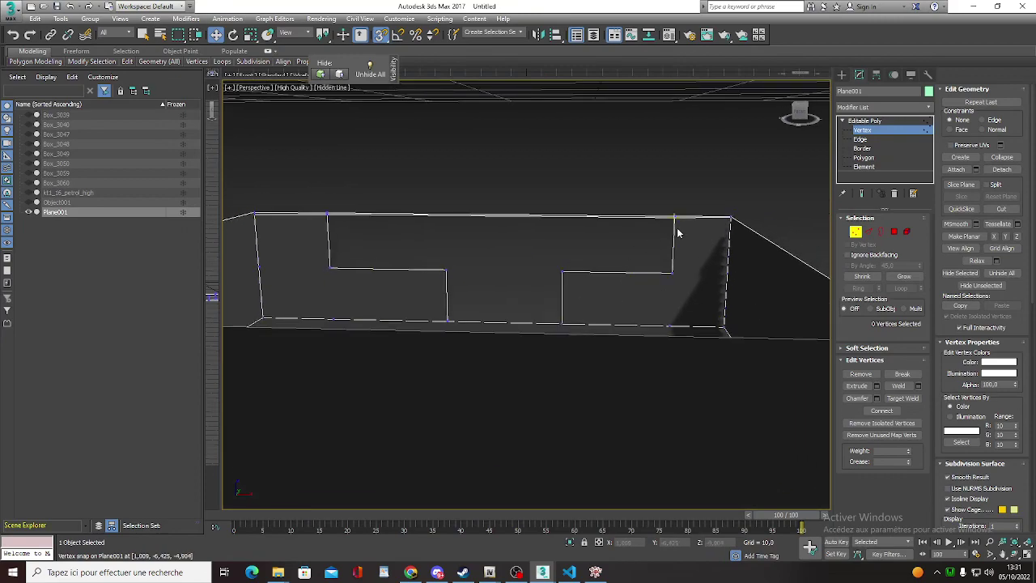
scroll(673, 233, "up", 5)
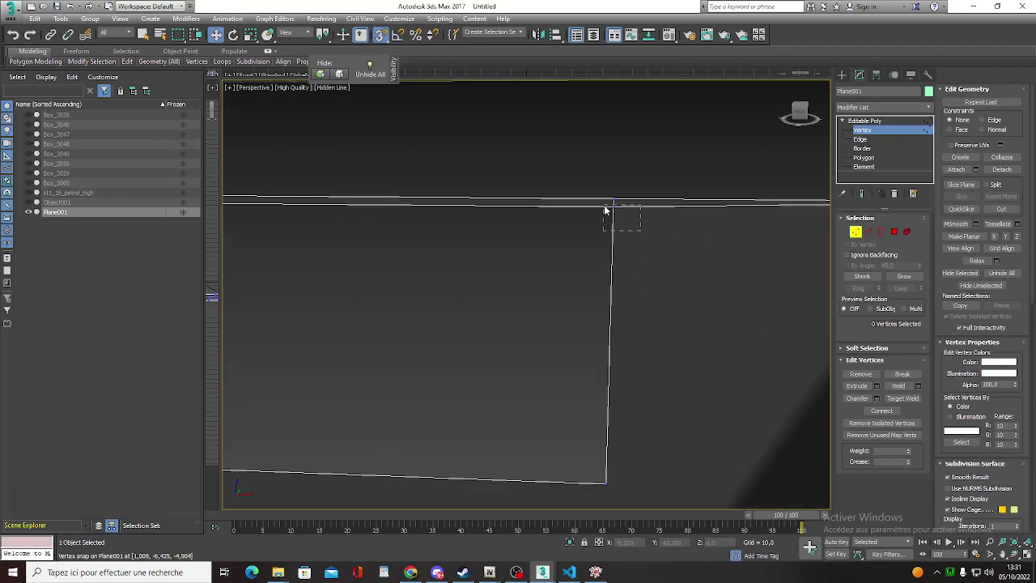
scroll(605, 210, "down", 5)
middle_click_drag(685, 266, 653, 261, "alt")
scroll(719, 248, "up", 3)
scroll(599, 260, "up", 3)
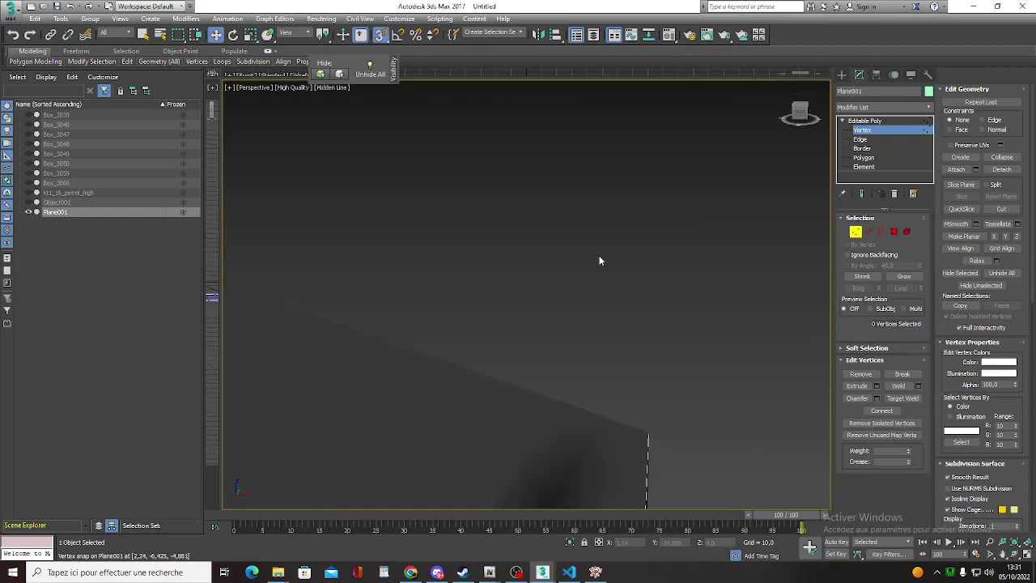
scroll(603, 260, "down", 2)
left_click(622, 243)
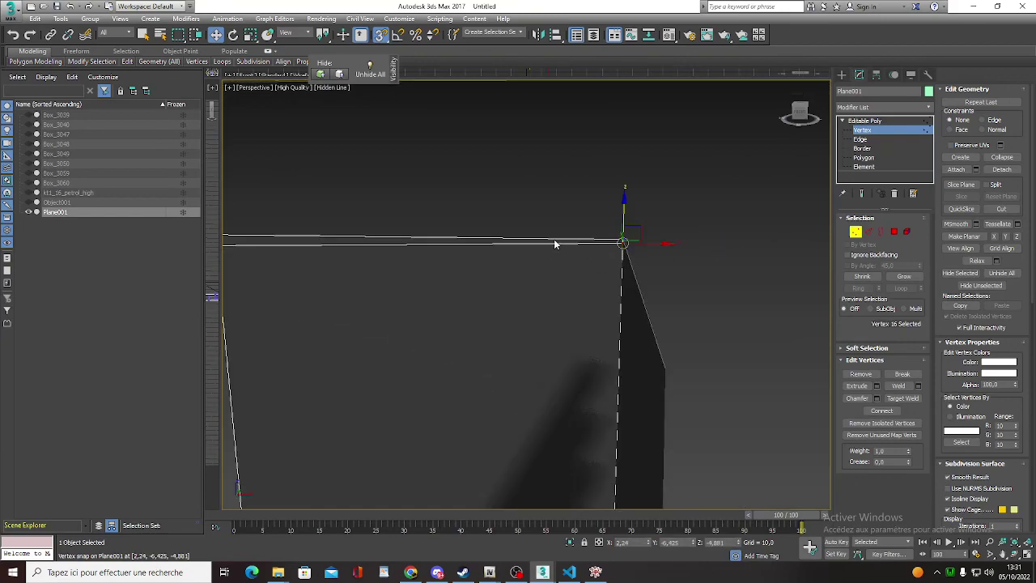
left_click(860, 140)
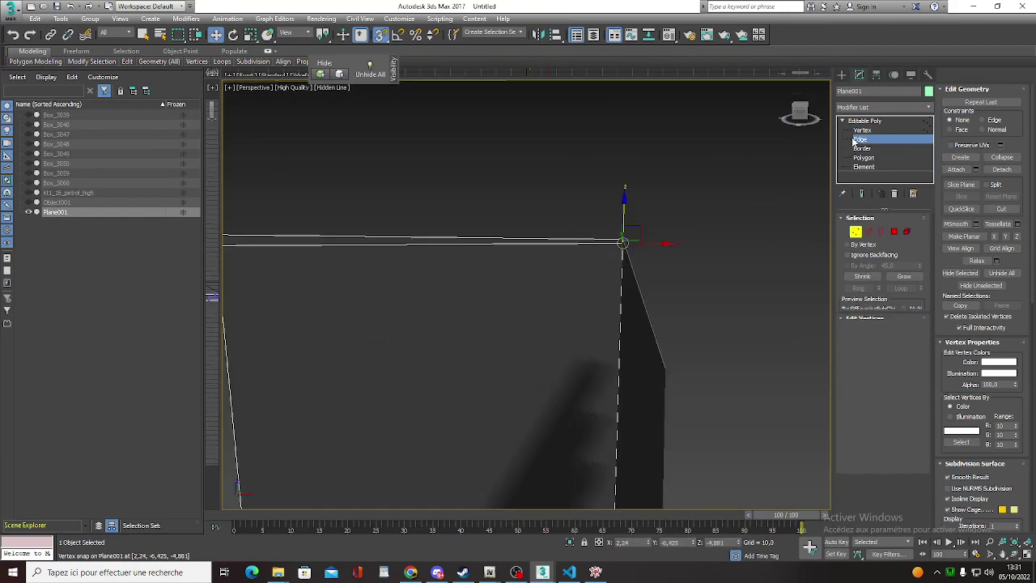
Select and inspect the wall's top corner edges from several angles.
left_click(443, 240)
left_click(733, 378)
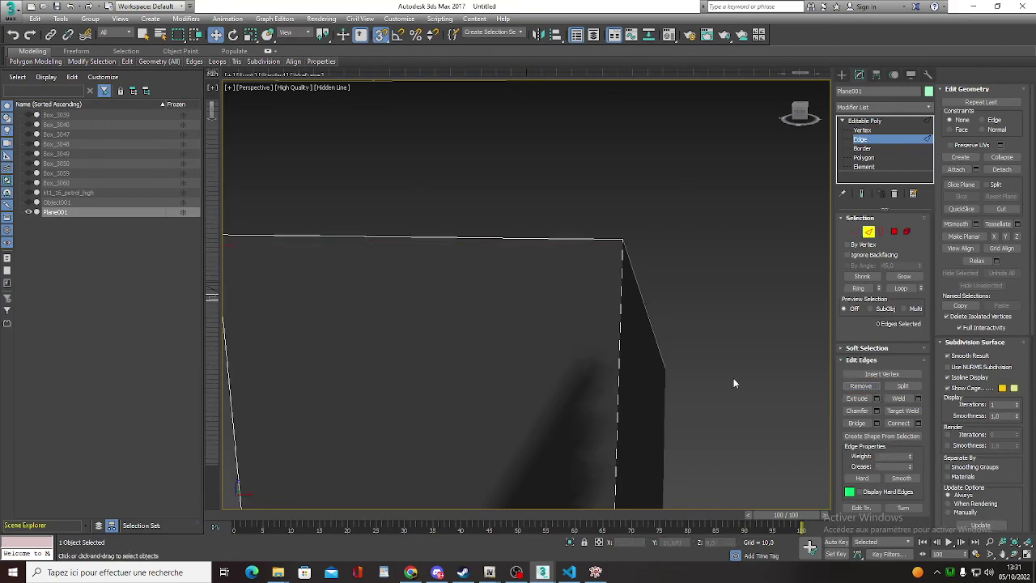
mouse_move(734, 378)
middle_mouse_down("alt")
mouse_move(362, 344)
mouse_move(695, 313)
middle_mouse_up("alt")
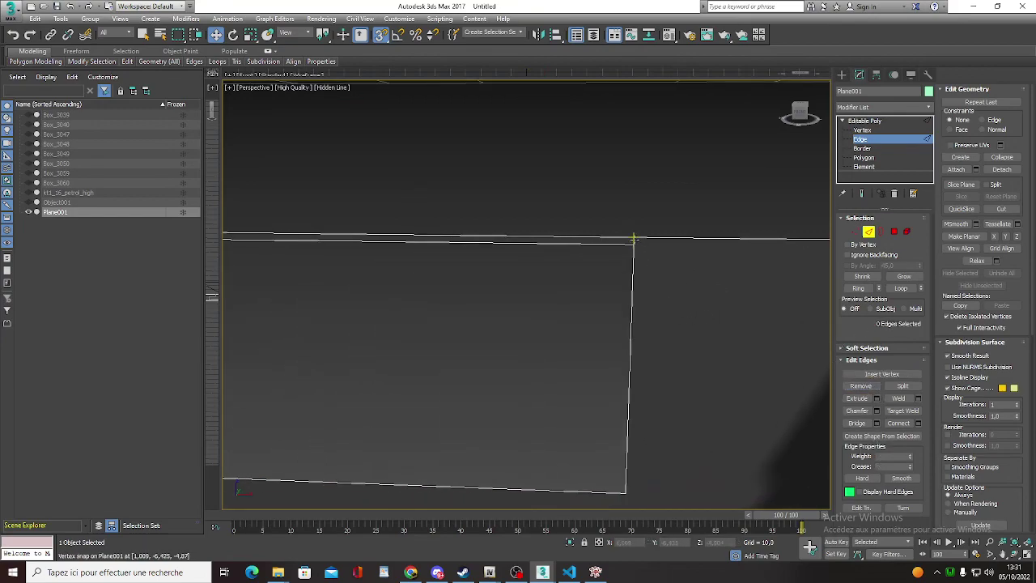
left_click(632, 239)
middle_click_drag(512, 240, 705, 251, "alt")
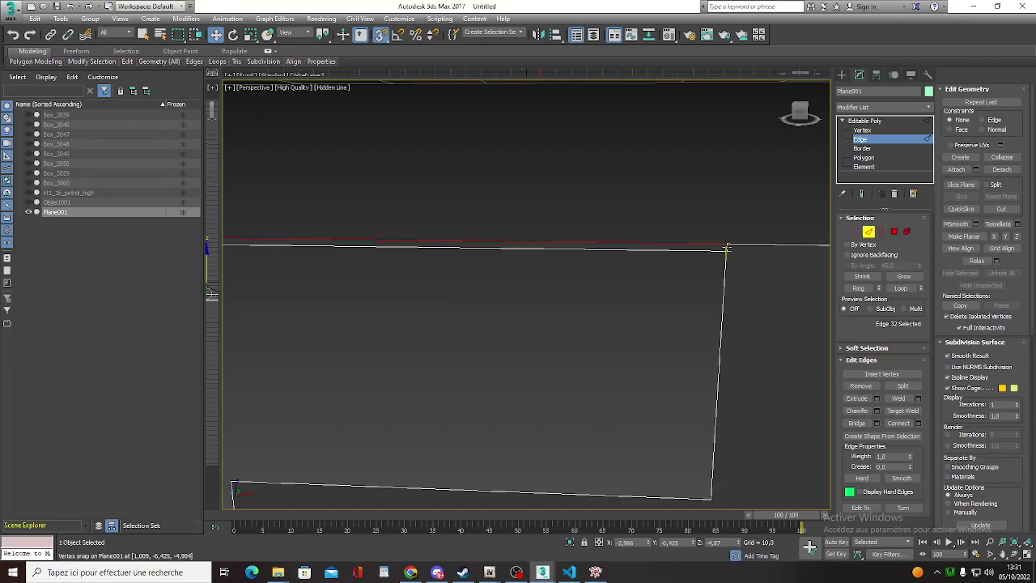
left_click(728, 248)
middle_click_drag(779, 266, 731, 235, "alt")
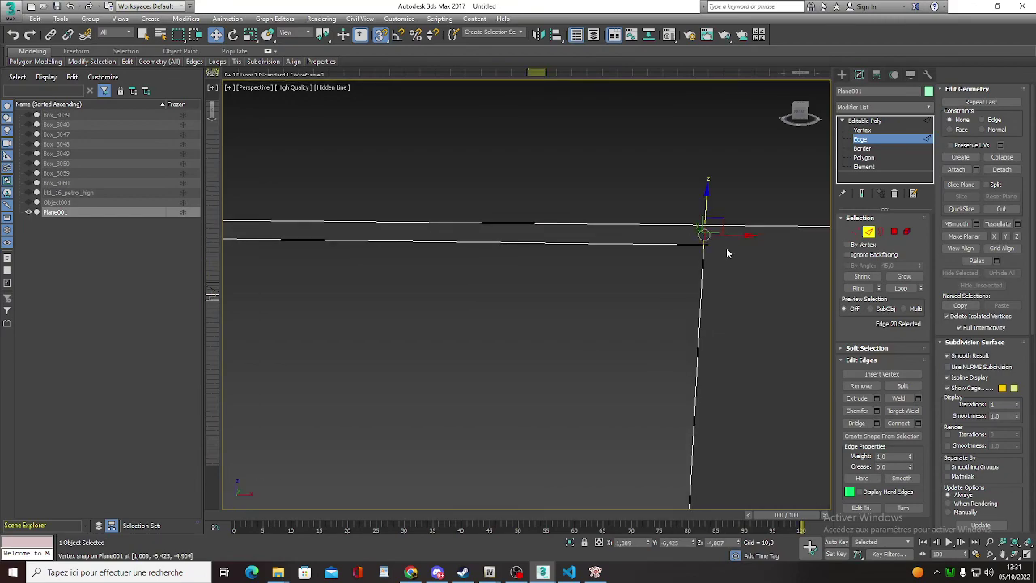
left_click(862, 387)
Check the horizontal top edge and left edge segment, then return to Vertex mode.
scroll(472, 287, "up", 3)
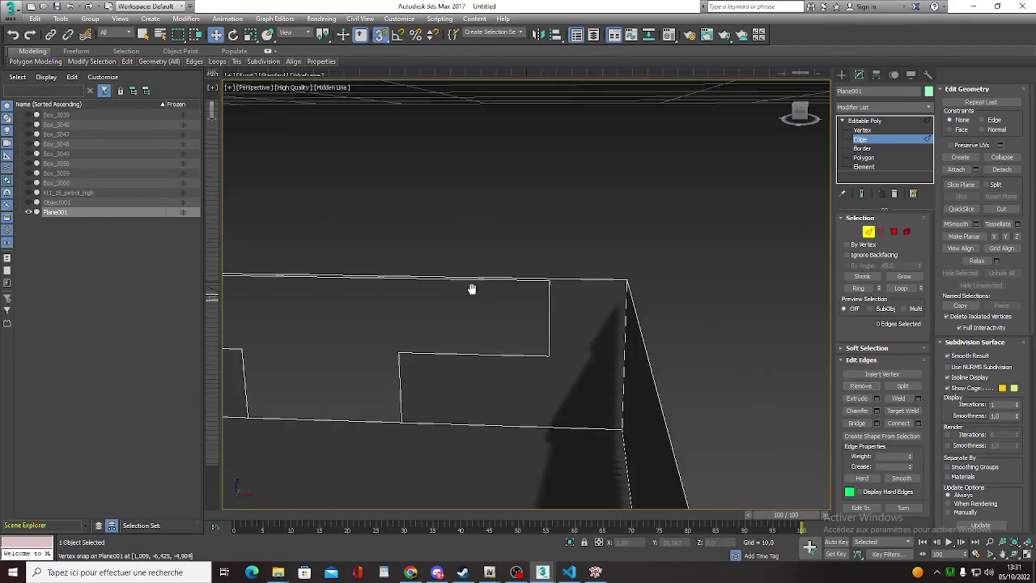
scroll(474, 282, "down", 2)
scroll(493, 273, "up", 3)
scroll(492, 272, "up", 2)
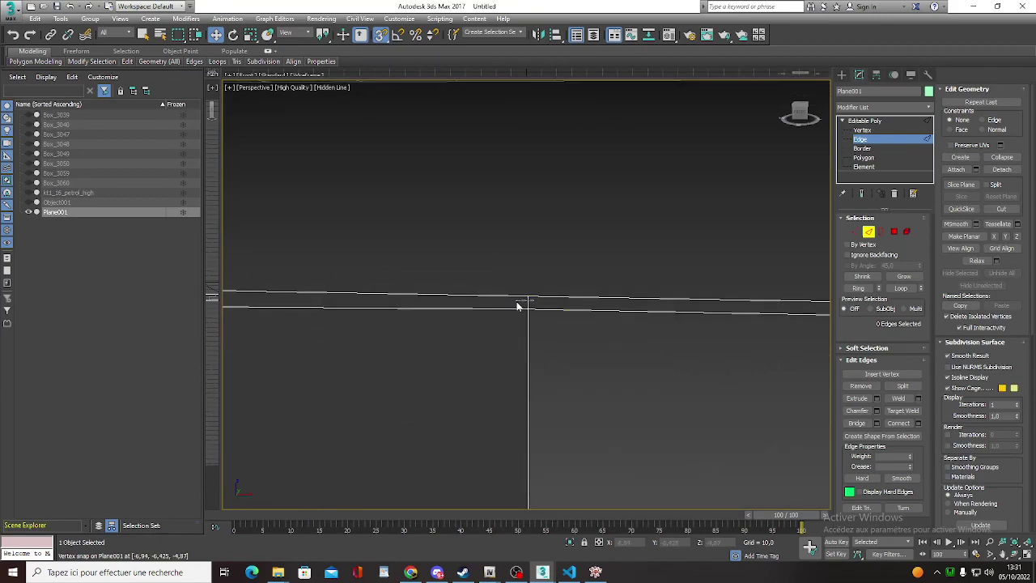
left_click(519, 306)
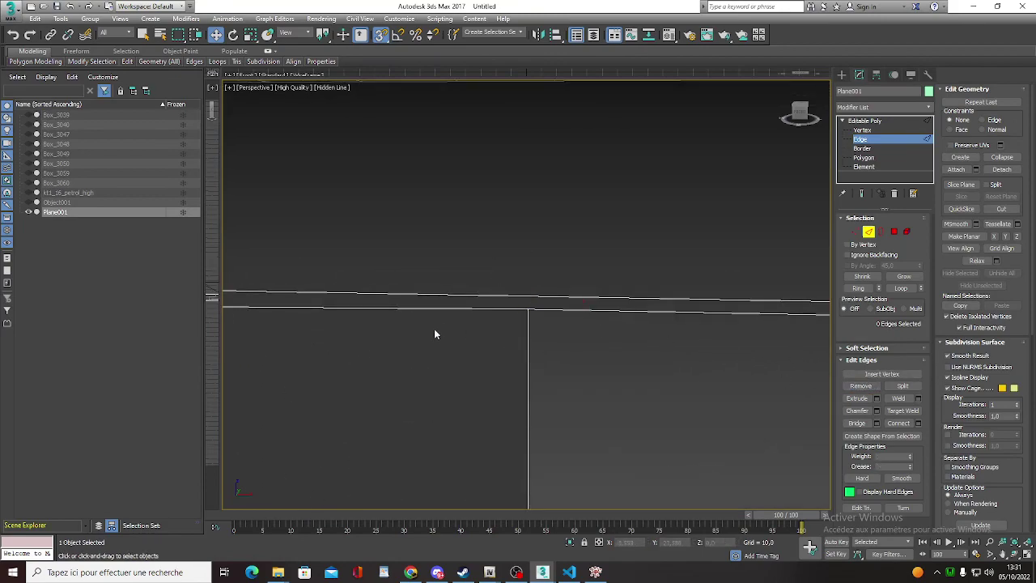
left_click(440, 309)
left_click(861, 386)
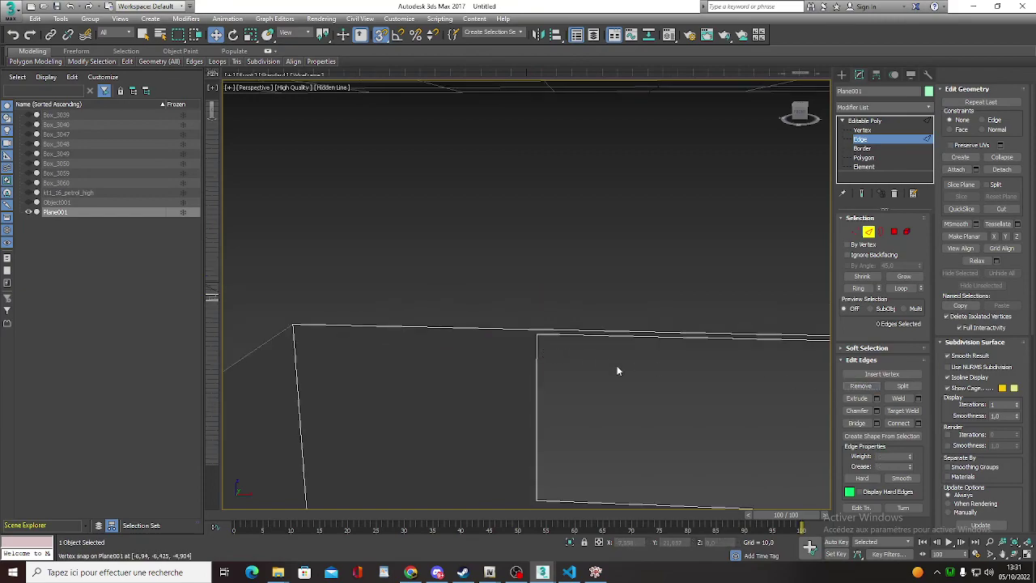
mouse_move(618, 370)
middle_mouse_down("alt")
mouse_move(492, 178)
mouse_move(670, 273)
middle_mouse_up("alt")
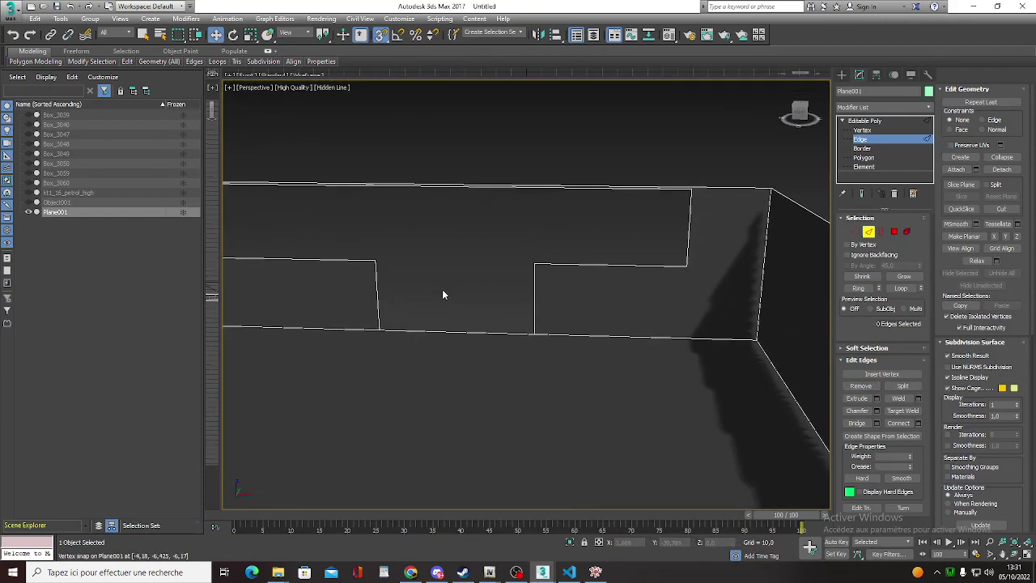
mouse_move(440, 295)
middle_mouse_down("alt")
mouse_move(624, 296)
mouse_move(588, 314)
middle_mouse_up("alt")
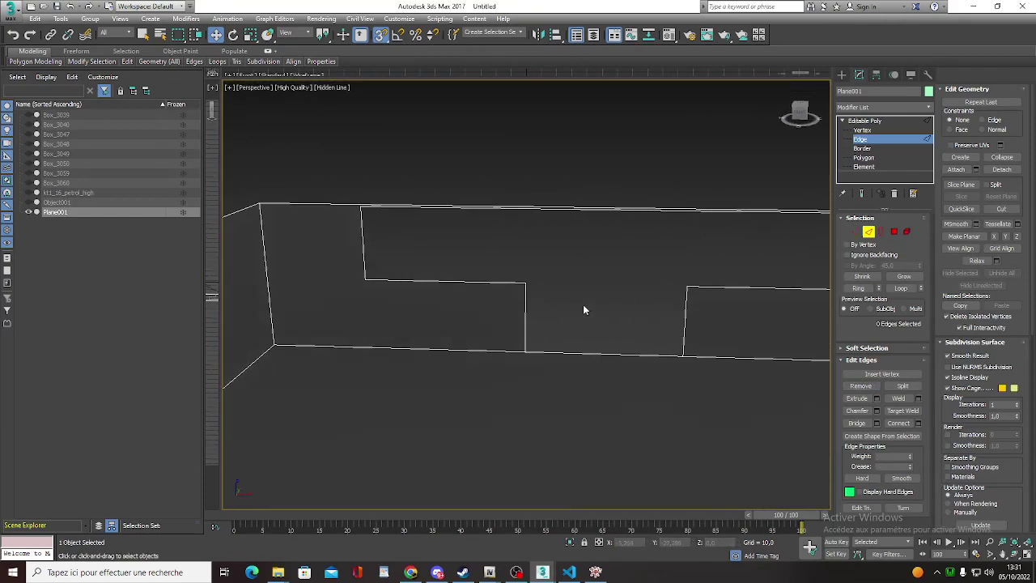
left_click(864, 131)
Remove the vertices around the step corner and opening, then undo the removal that broke the wall.
left_click_drag(341, 191, 372, 217)
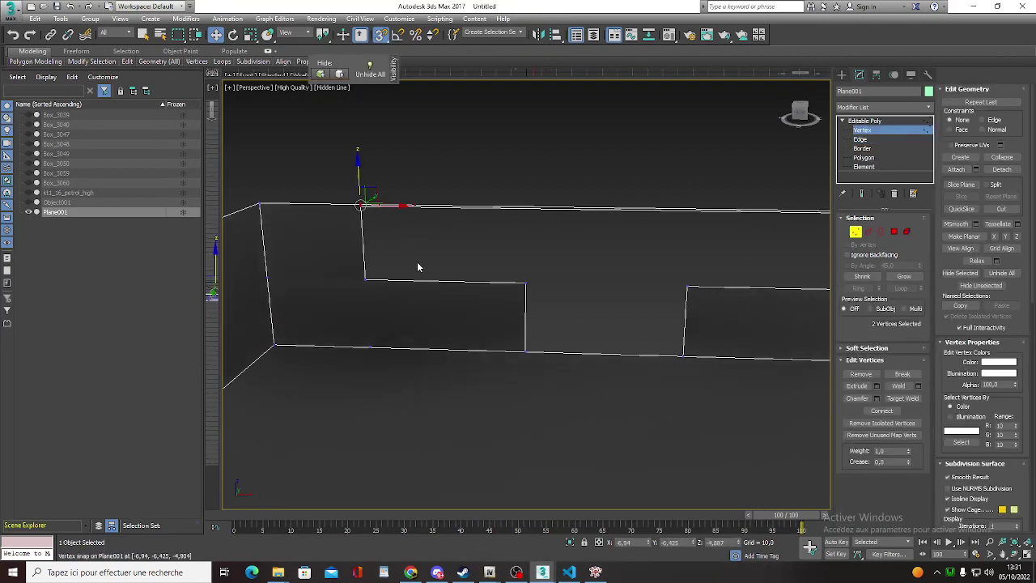
left_click_drag(277, 293, 364, 354, "ctrl")
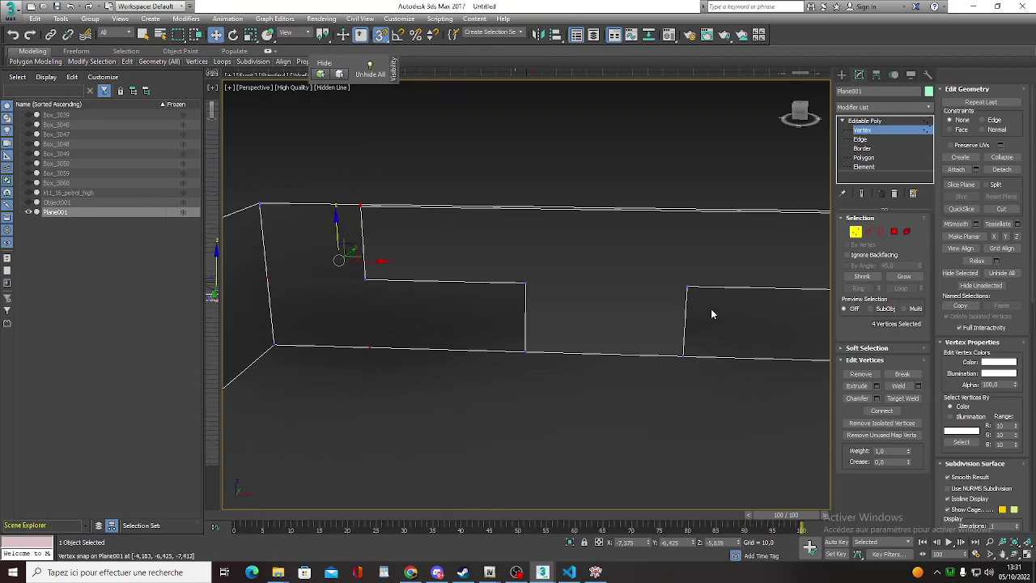
mouse_move(712, 313)
middle_mouse_down("alt")
mouse_move(416, 273)
mouse_move(584, 327)
mouse_move(606, 297)
mouse_move(612, 235)
mouse_move(541, 162)
mouse_move(555, 162)
mouse_move(556, 173)
mouse_move(752, 256)
mouse_move(585, 297)
mouse_move(498, 300)
mouse_move(773, 275)
middle_mouse_up("alt")
left_click(549, 321, "ctrl")
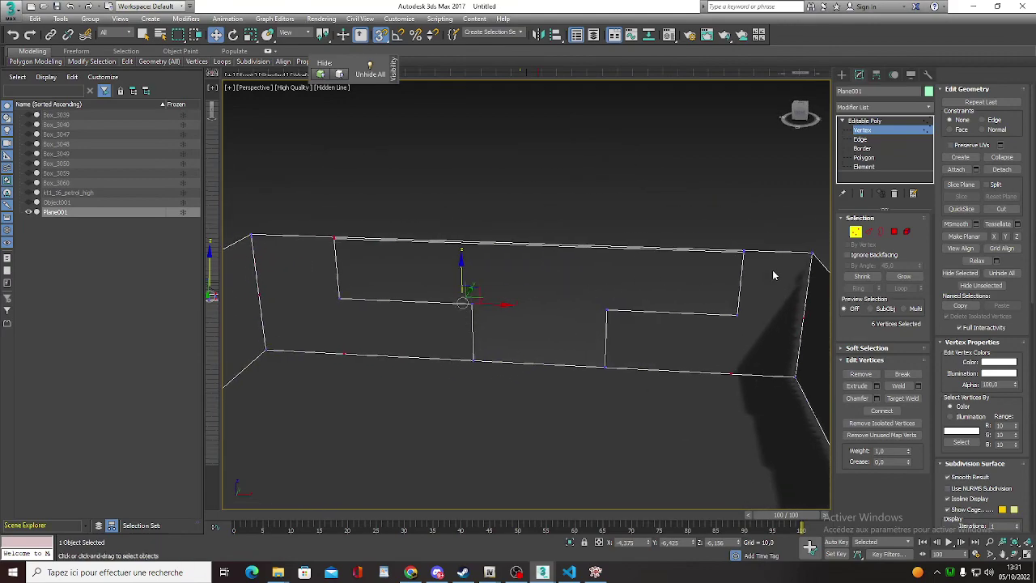
left_click(863, 374)
key("ctrl+z")
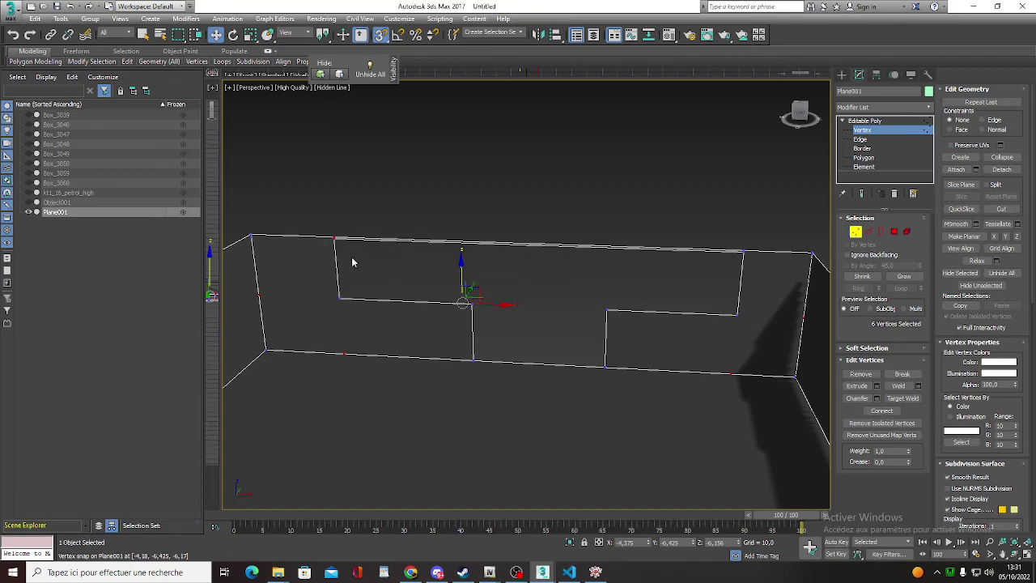
Reselect the six stray vertices along the top, corner and bottom edges and remove them.
left_click(345, 221)
left_click(333, 239)
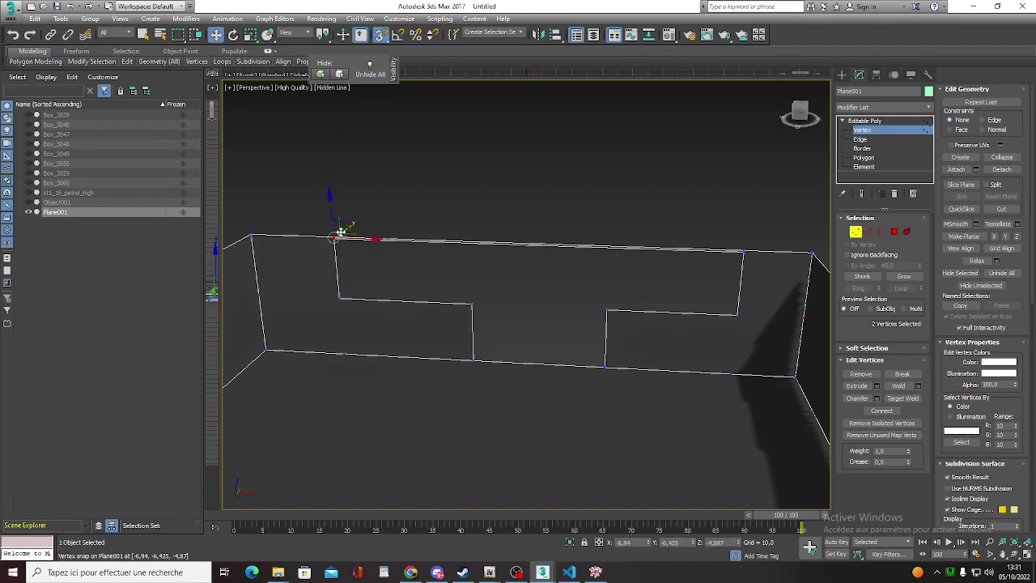
scroll(340, 232, "up", 5)
left_click(338, 258)
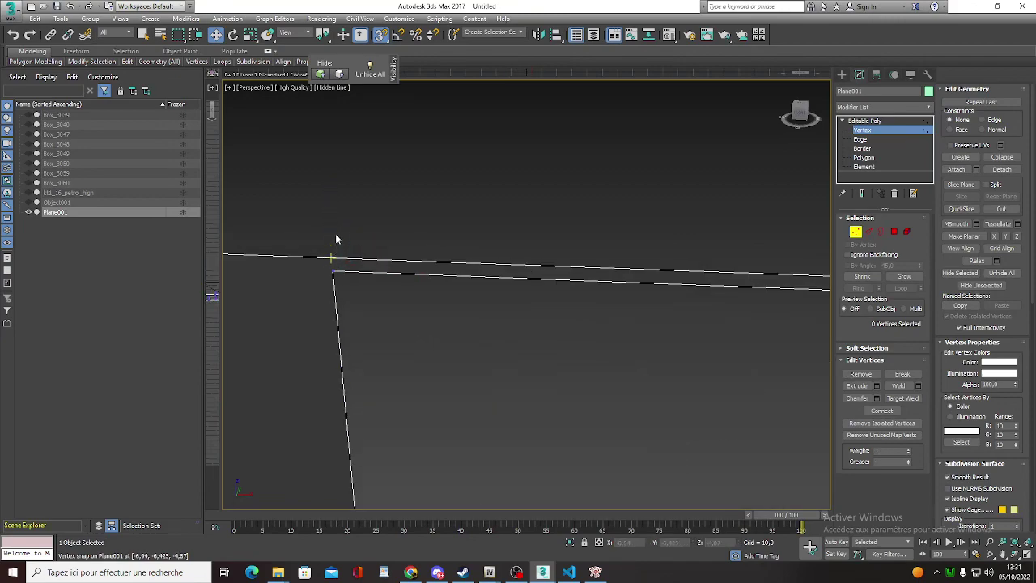
left_click(334, 259)
scroll(523, 267, "down", 4)
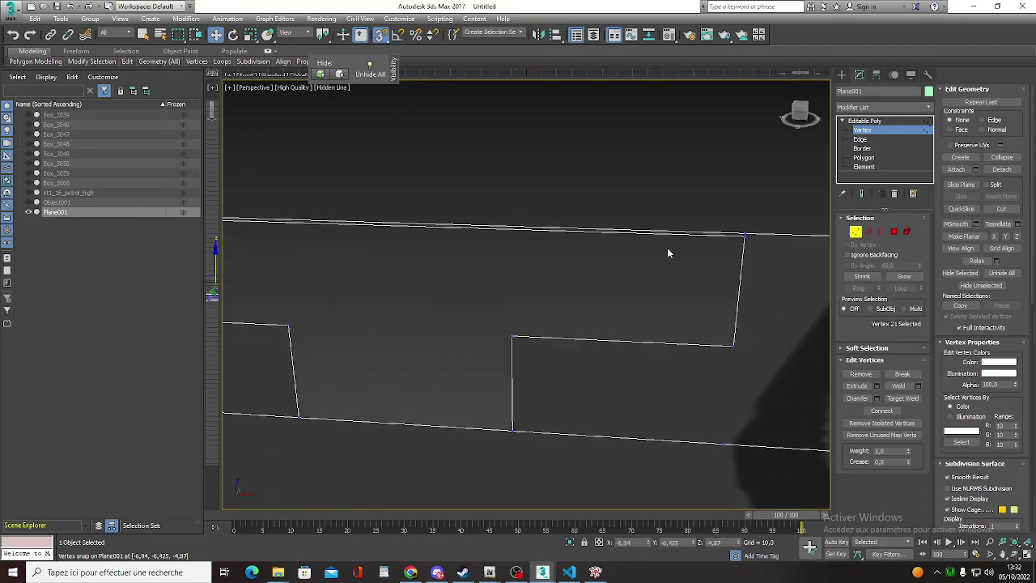
left_click(744, 236, "ctrl")
mouse_move(743, 238)
middle_mouse_down("alt")
mouse_move(734, 265)
mouse_move(528, 235)
mouse_move(677, 280)
middle_mouse_up("alt")
left_click(691, 304, "ctrl")
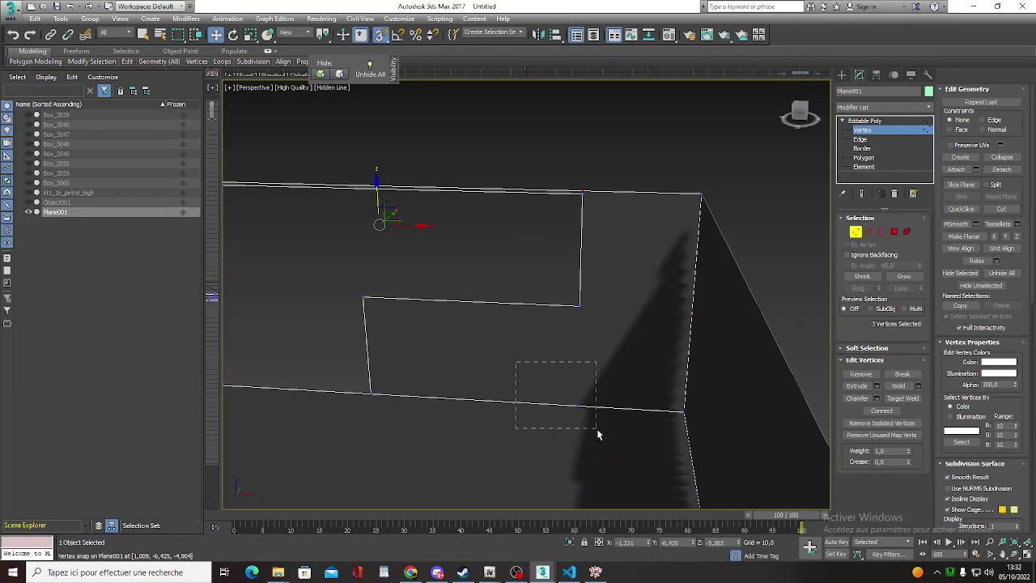
left_click_drag(599, 435, 599, 435, "ctrl")
mouse_move(427, 352)
middle_mouse_down("alt")
mouse_move(440, 297)
mouse_move(507, 308)
mouse_move(429, 320)
middle_mouse_up("alt")
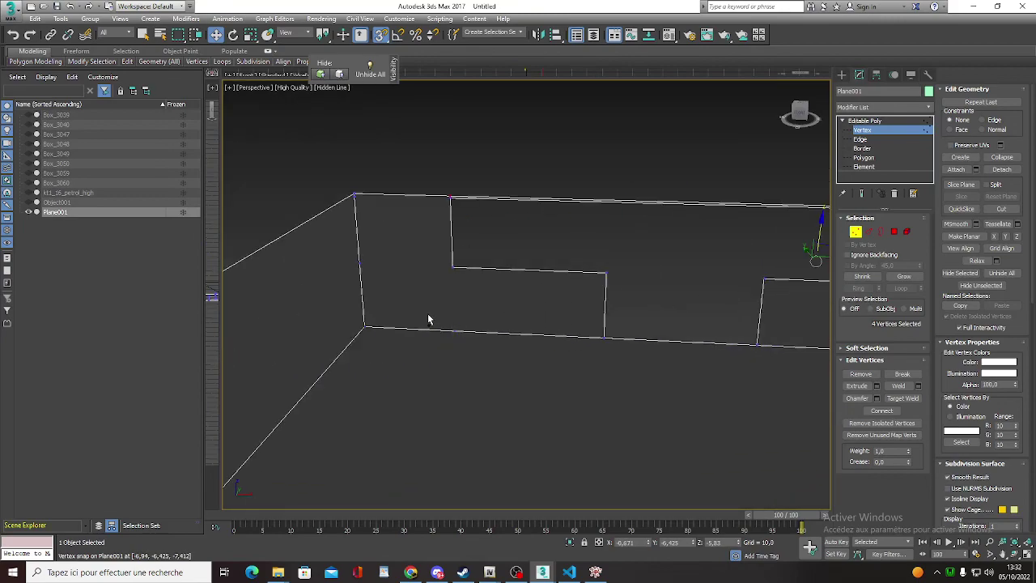
left_click_drag(371, 280, 370, 280, "ctrl")
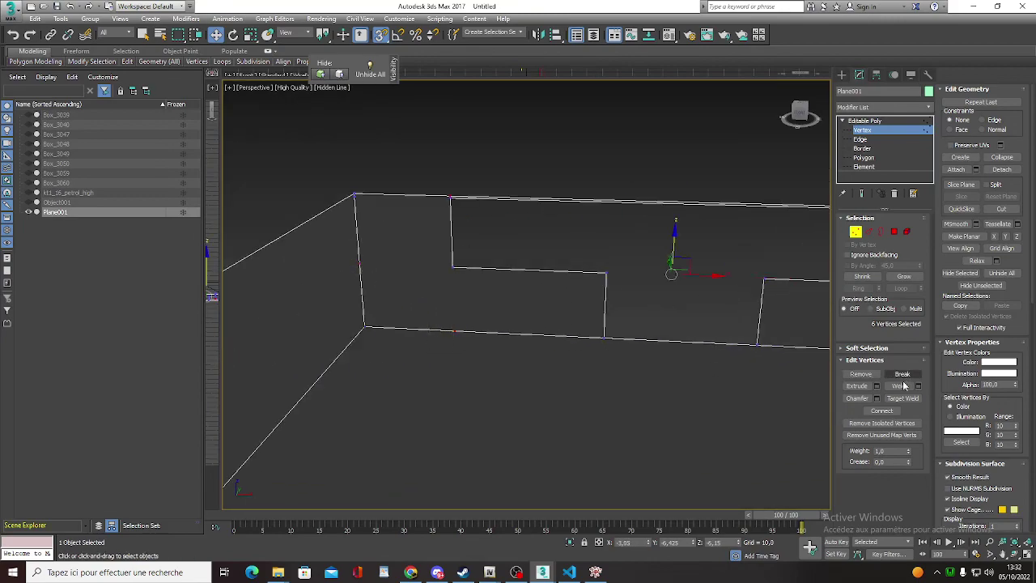
left_click(861, 374)
mouse_move(688, 364)
middle_mouse_down("alt")
mouse_move(653, 329)
mouse_move(567, 324)
mouse_move(553, 294)
middle_mouse_up("alt")
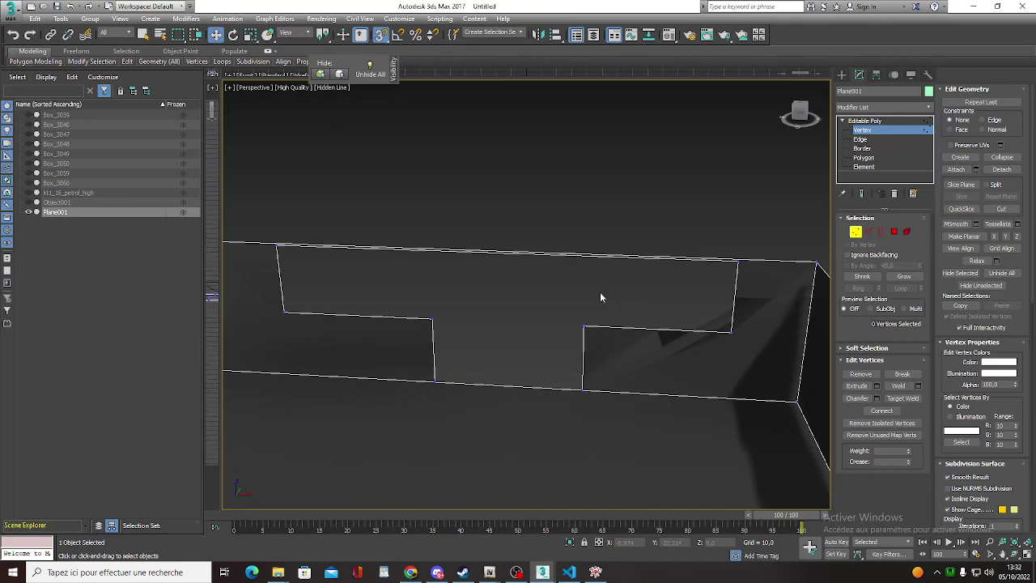
Raise the wall's open top border at Border level.
left_click(864, 148)
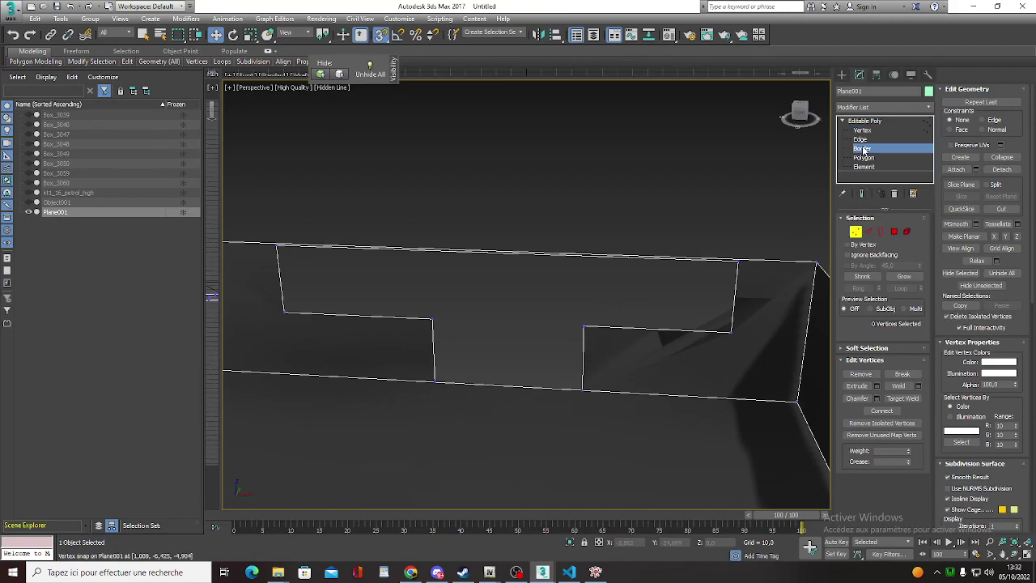
left_click(780, 260)
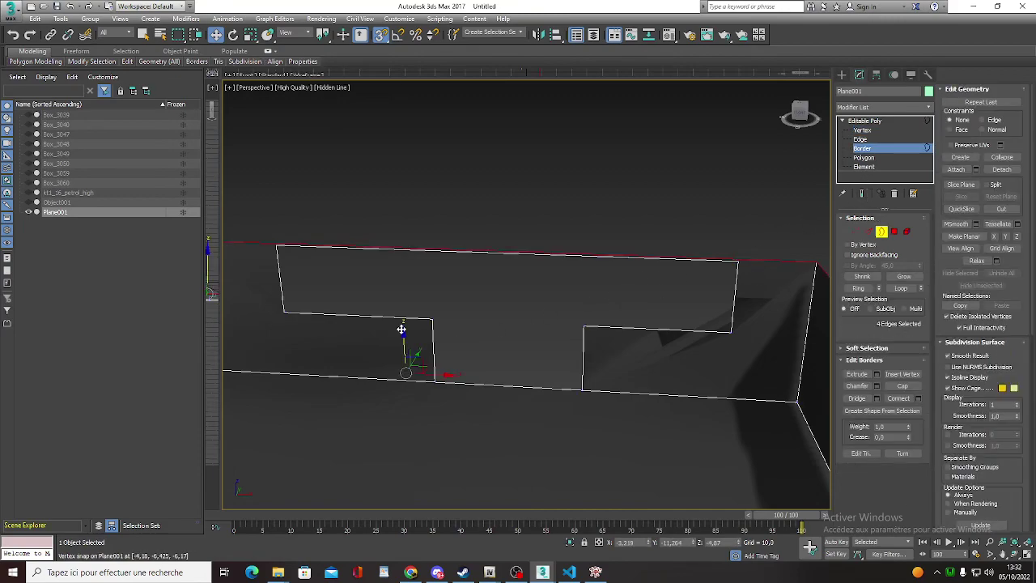
left_click_drag(400, 334, 404, 352)
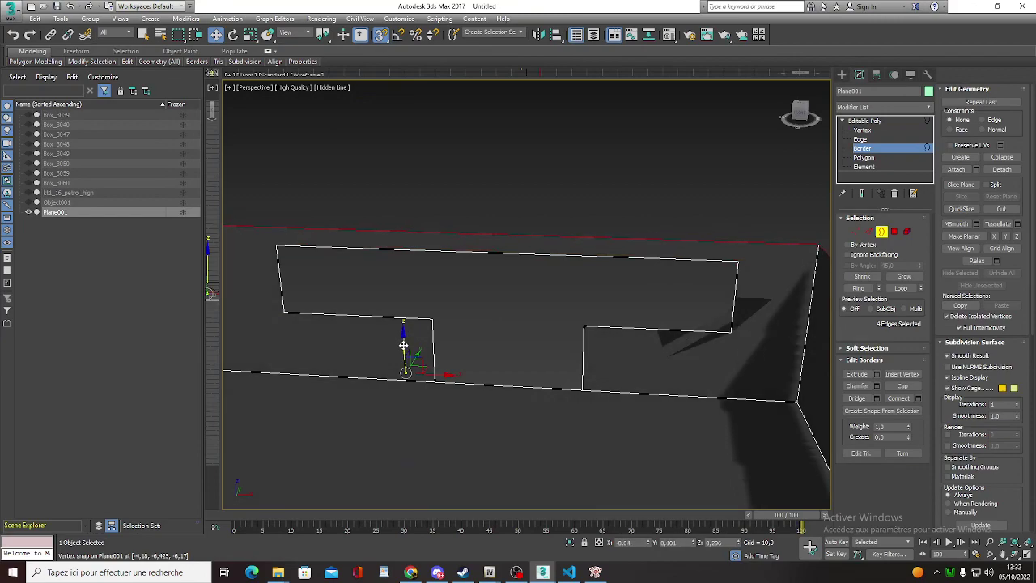
left_click(581, 189)
scroll(539, 275, "down", 3)
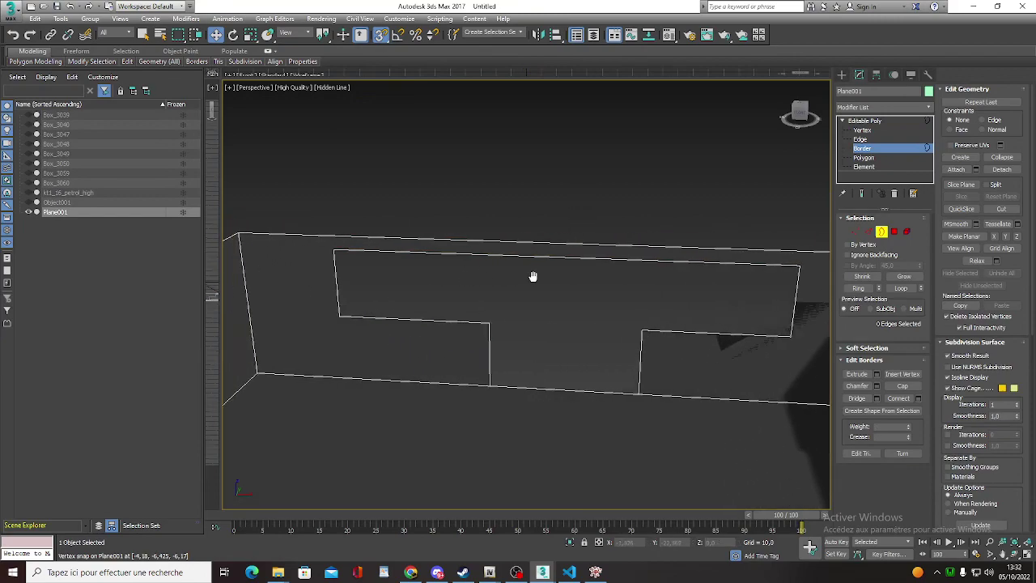
scroll(543, 283, "down", 5)
middle_click_drag(549, 288, 679, 284, "alt")
scroll(499, 307, "up", 4)
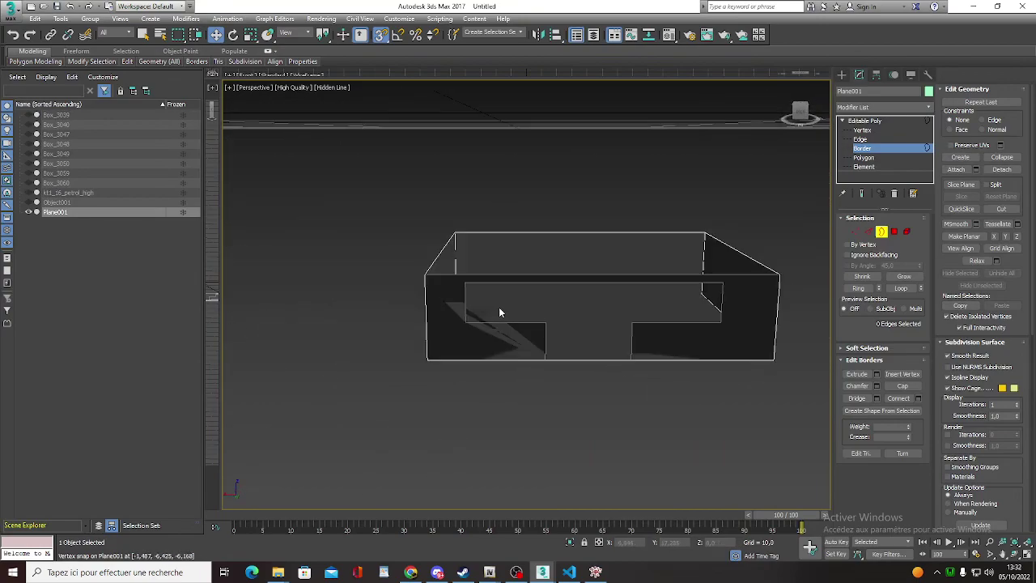
mouse_move(498, 307)
middle_mouse_down("alt")
mouse_move(585, 303)
mouse_move(508, 259)
mouse_move(505, 240)
middle_mouse_up("alt")
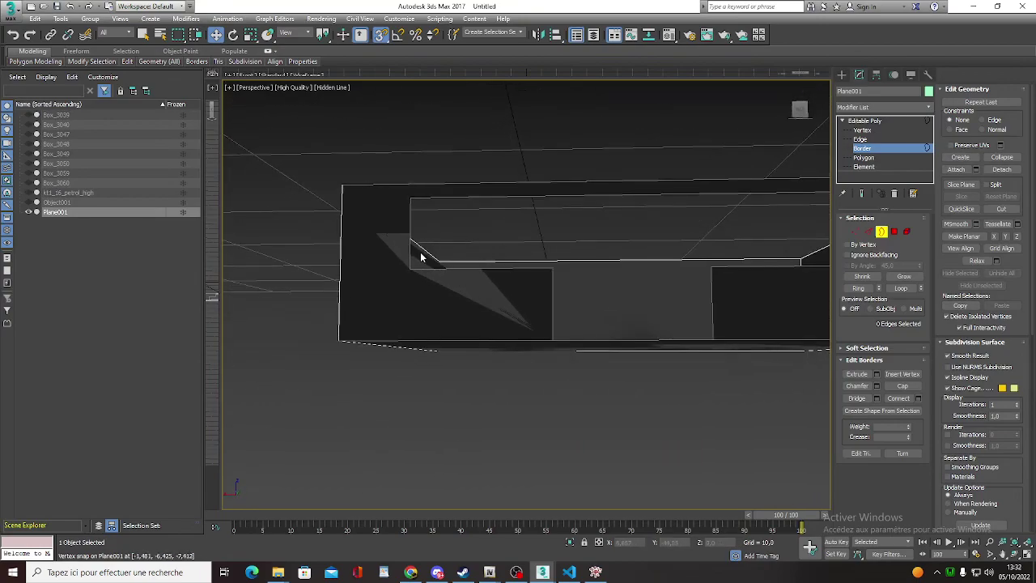
Remove the stray vertex at the wall's top-left corner.
left_click(865, 158)
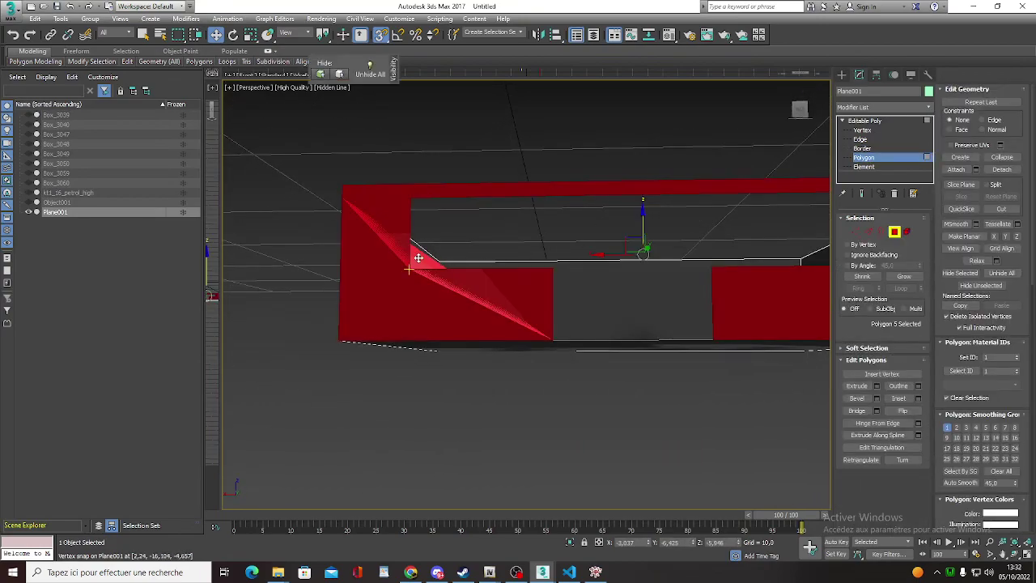
left_click(879, 130)
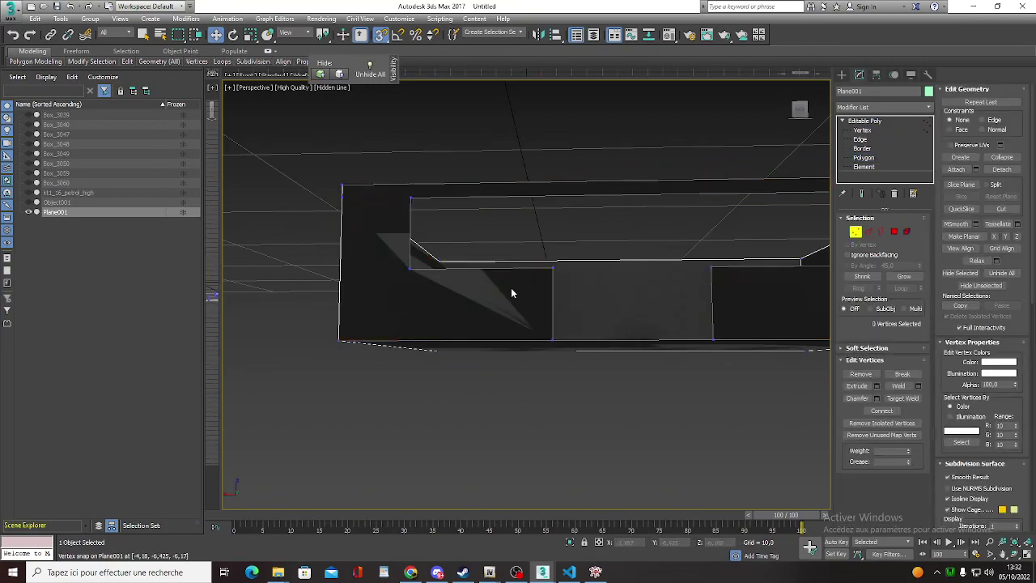
mouse_move(444, 263)
middle_mouse_down("alt")
mouse_move(510, 248)
mouse_move(512, 257)
middle_mouse_up("alt")
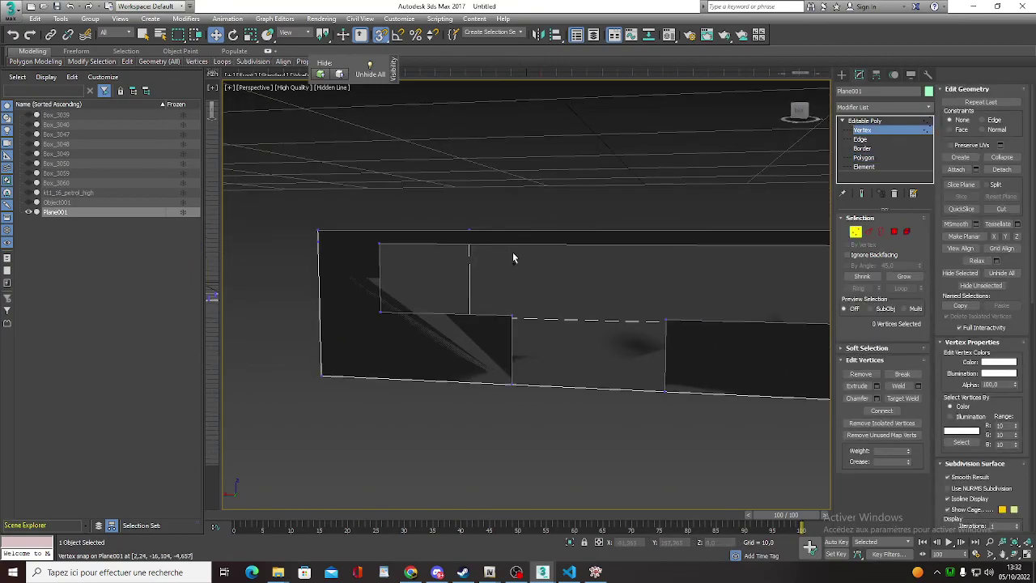
left_click(317, 240)
left_click(861, 374)
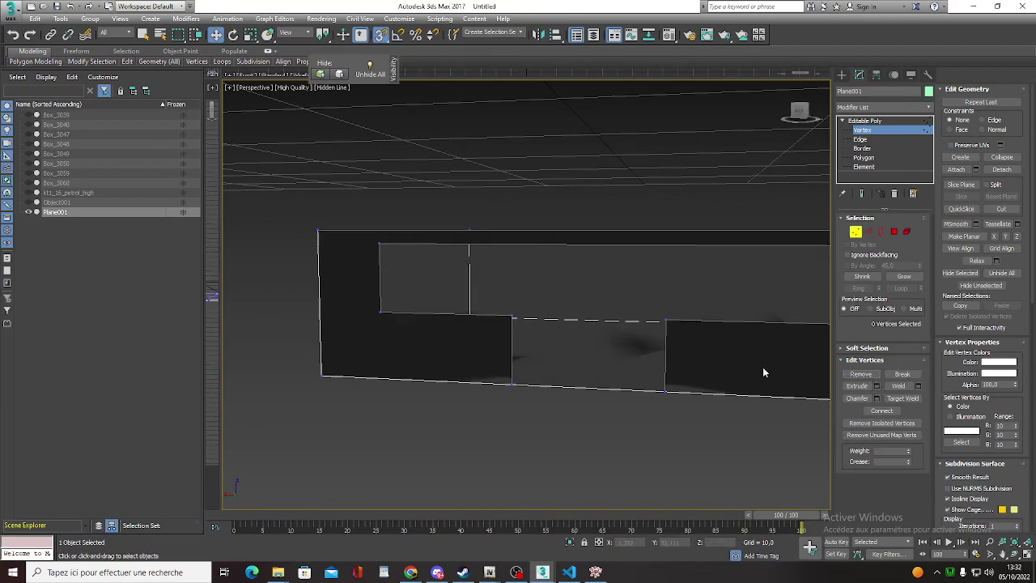
mouse_move(416, 308)
middle_mouse_down("alt")
mouse_move(560, 310)
mouse_move(539, 302)
mouse_move(626, 317)
mouse_move(562, 332)
mouse_move(590, 325)
mouse_move(737, 366)
mouse_move(660, 333)
mouse_move(623, 259)
mouse_move(713, 290)
mouse_move(615, 268)
mouse_move(685, 287)
mouse_move(664, 351)
mouse_move(565, 350)
mouse_move(532, 312)
middle_mouse_up("alt")
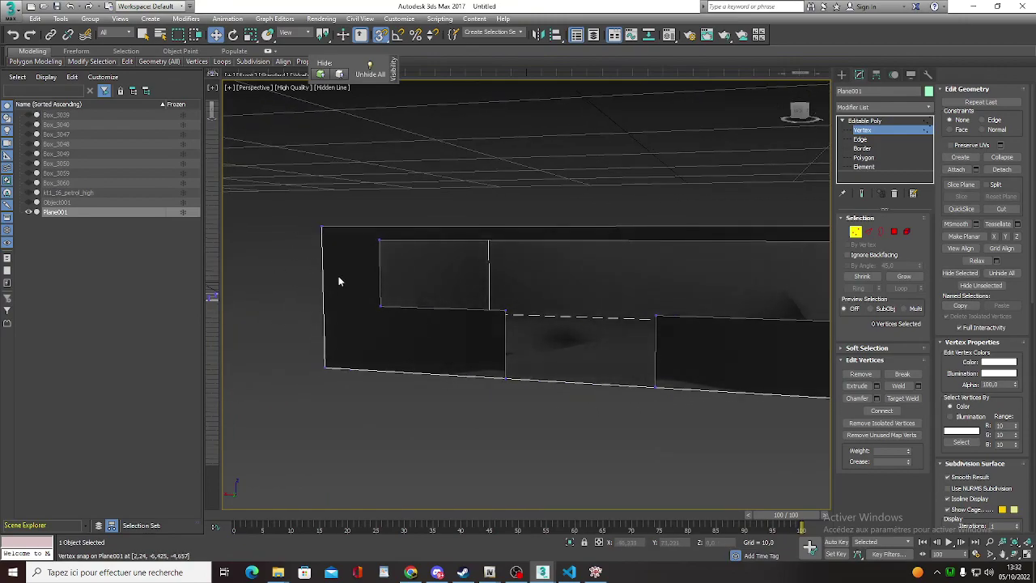
middle_click_drag(576, 329, 646, 325, "alt")
mouse_move(611, 211)
middle_mouse_down("alt")
mouse_move(677, 278)
mouse_move(578, 289)
mouse_move(430, 257)
middle_mouse_up("alt")
left_click(430, 257)
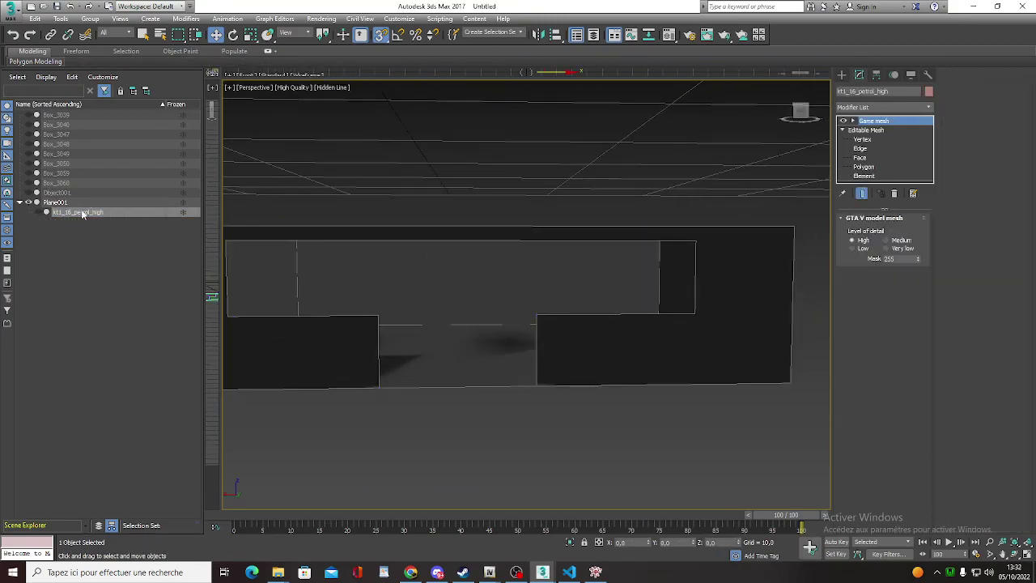
Unlink kt1_16_petrol_high from Plane001, unhide it, and select the Plane001 wall in Edge mode.
left_click_drag(81, 213, 58, 227)
left_click(28, 192)
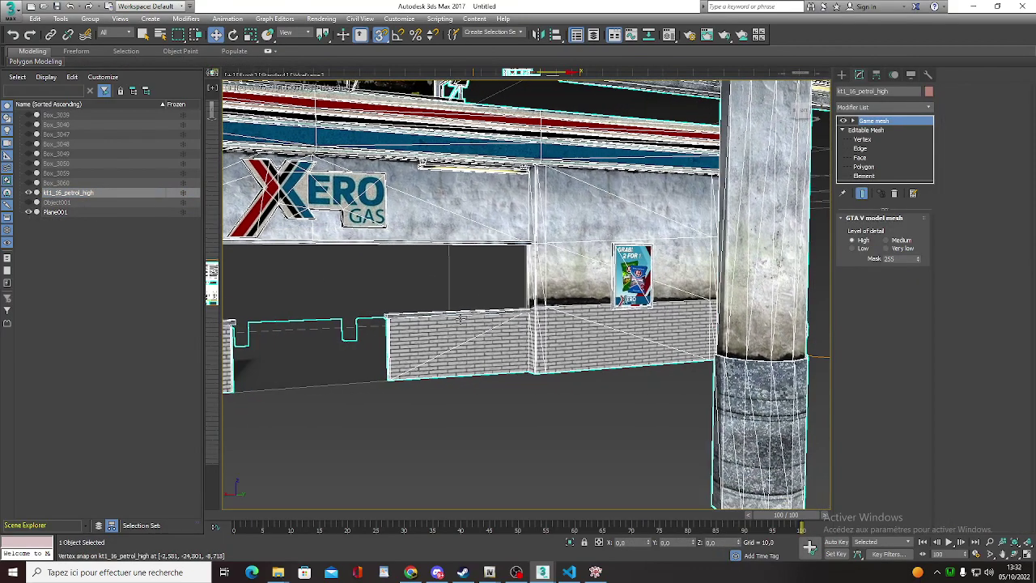
mouse_move(453, 275)
middle_mouse_down("alt")
mouse_move(471, 289)
mouse_move(470, 305)
mouse_move(424, 305)
middle_mouse_up("alt")
scroll(471, 289, "up", 2)
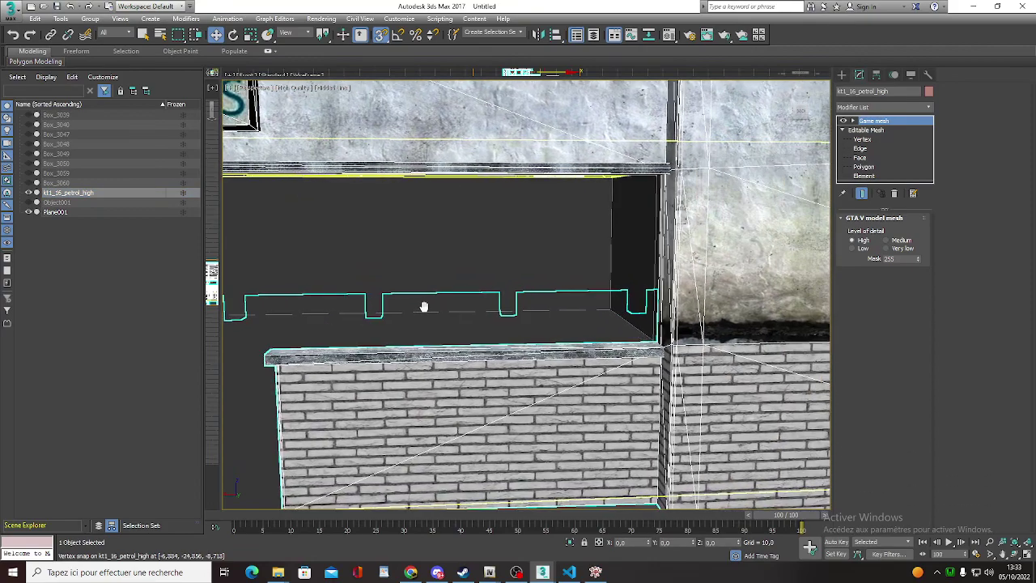
left_click(860, 149)
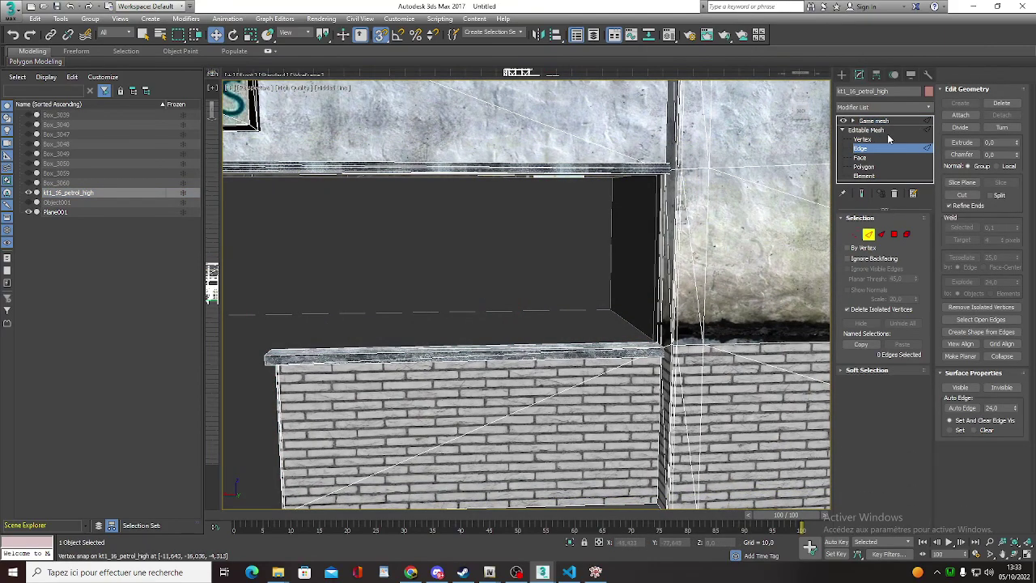
left_click(502, 243)
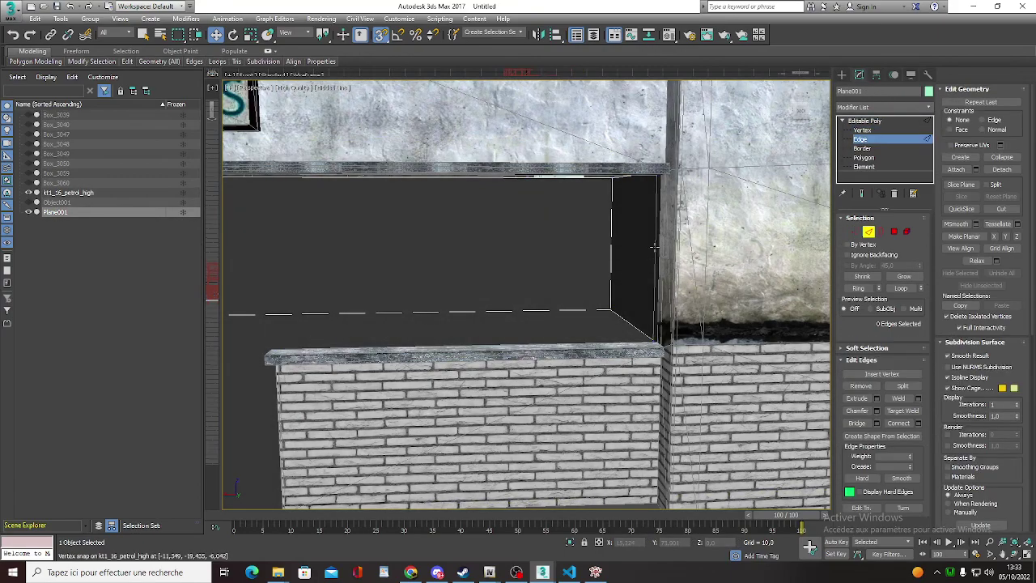
Extend a new wall strip from the vertical edge and turn on snapping.
left_click(658, 243)
middle_click_drag(658, 243, 842, 251, "alt")
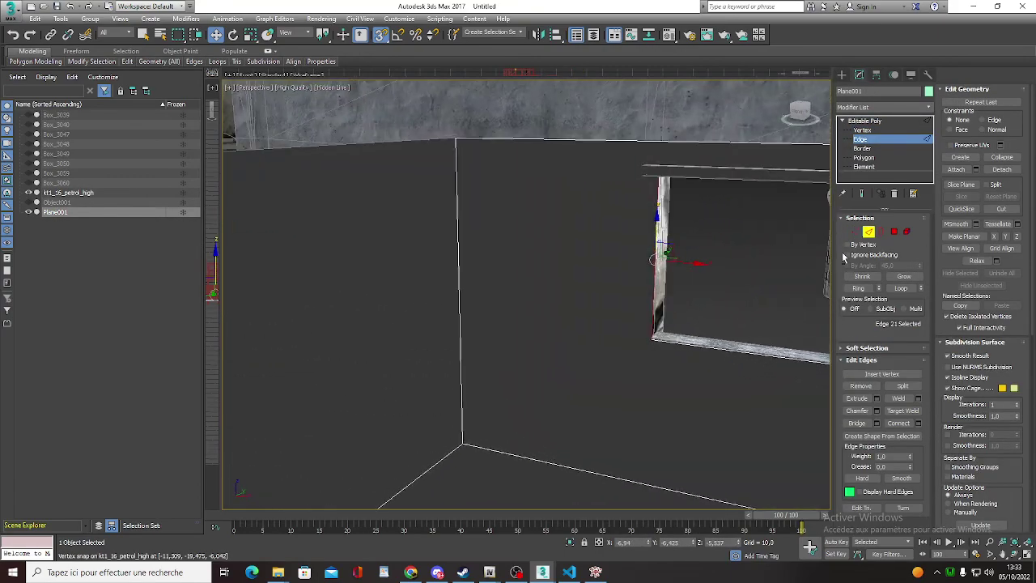
left_click_drag(676, 263, 651, 339, "shift")
key("s")
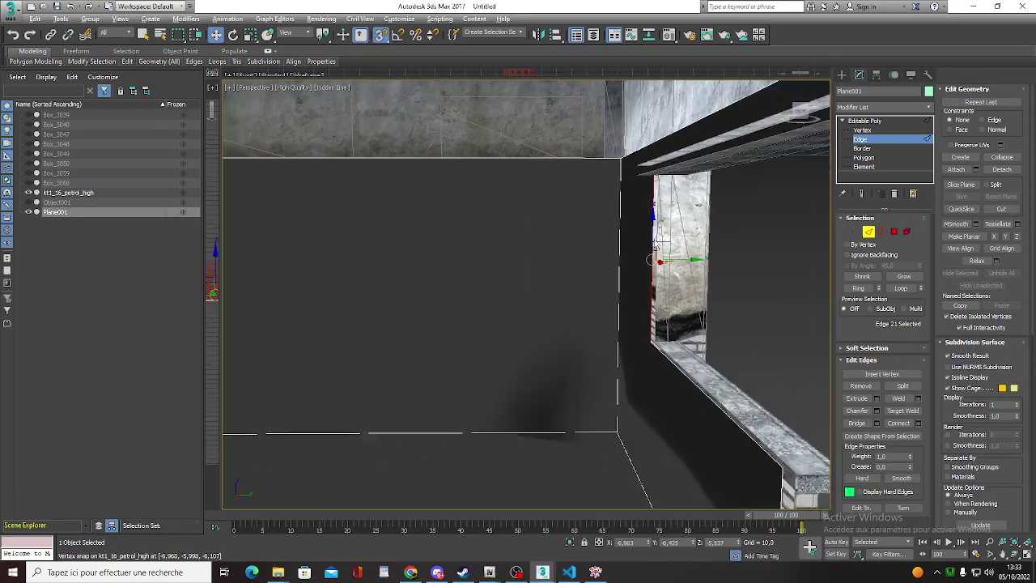
mouse_move(660, 334)
middle_mouse_down("alt")
mouse_move(556, 187)
mouse_move(683, 169)
mouse_move(655, 248)
mouse_move(594, 234)
mouse_move(657, 250)
mouse_move(720, 234)
mouse_move(710, 262)
middle_mouse_up("alt")
scroll(711, 261, "up", 2)
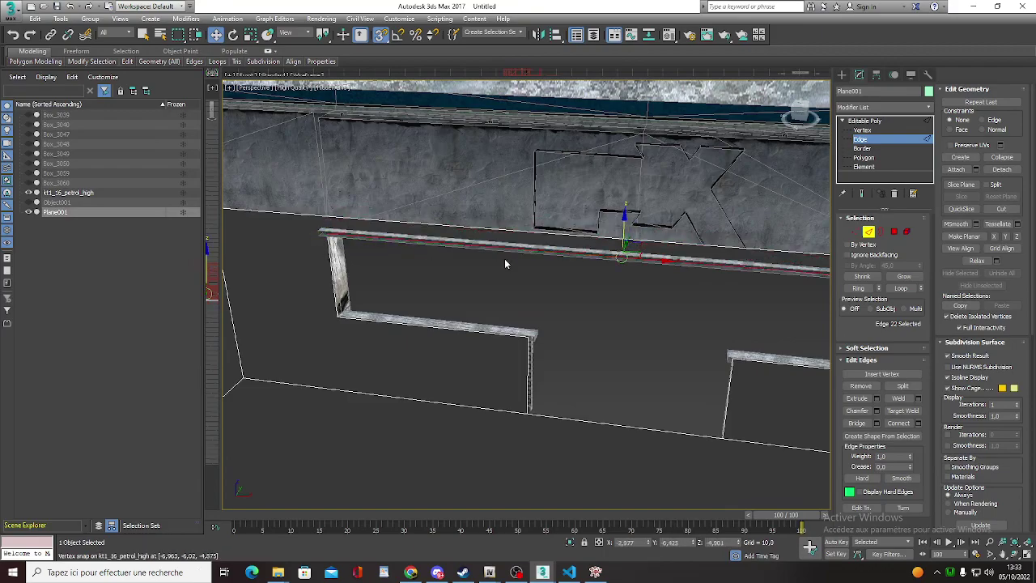
mouse_move(504, 263)
middle_mouse_down("alt")
mouse_move(386, 231)
mouse_move(518, 268)
mouse_move(444, 212)
mouse_move(548, 248)
mouse_move(486, 243)
middle_mouse_up("alt")
scroll(483, 243, "up", 3)
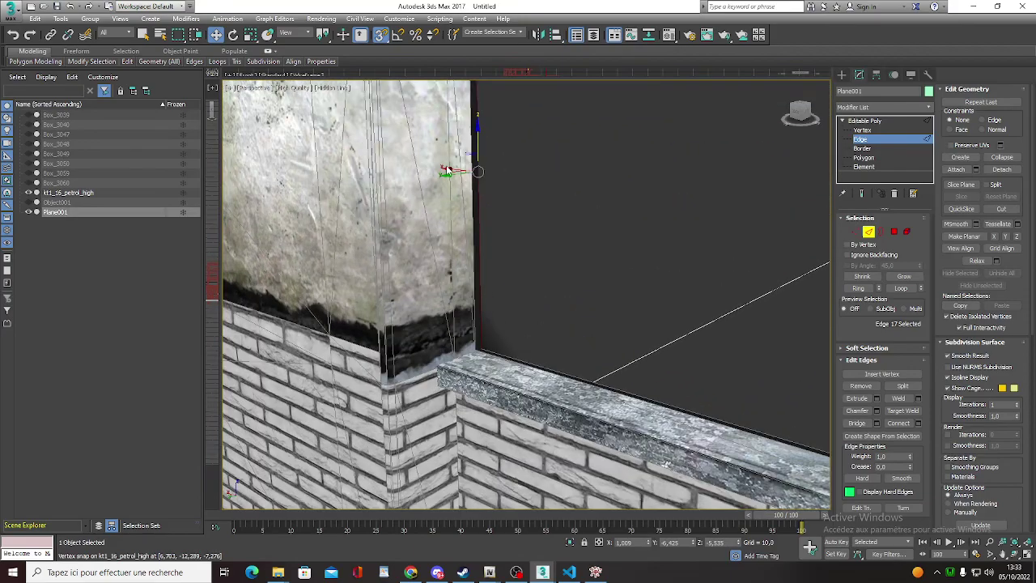
mouse_move(448, 170)
middle_mouse_down("alt")
mouse_move(703, 319)
mouse_move(341, 297)
middle_mouse_up("alt")
Select the wall edges and brick column loop, and snap the vertical edge onto the column's bottom corner.
left_click(703, 319, "alt")
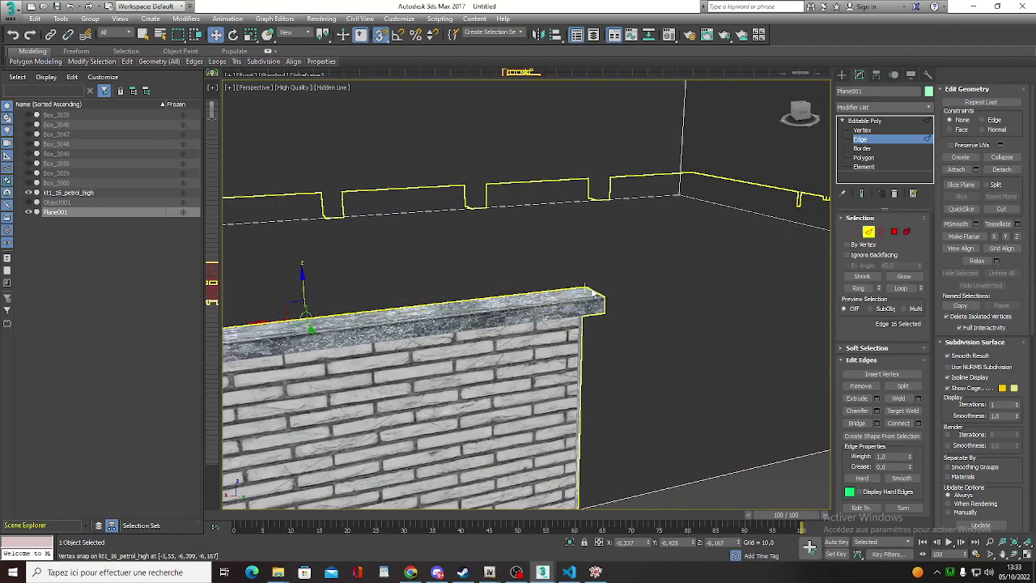
middle_click_drag(594, 295, 372, 314, "alt")
left_click(497, 238, "ctrl")
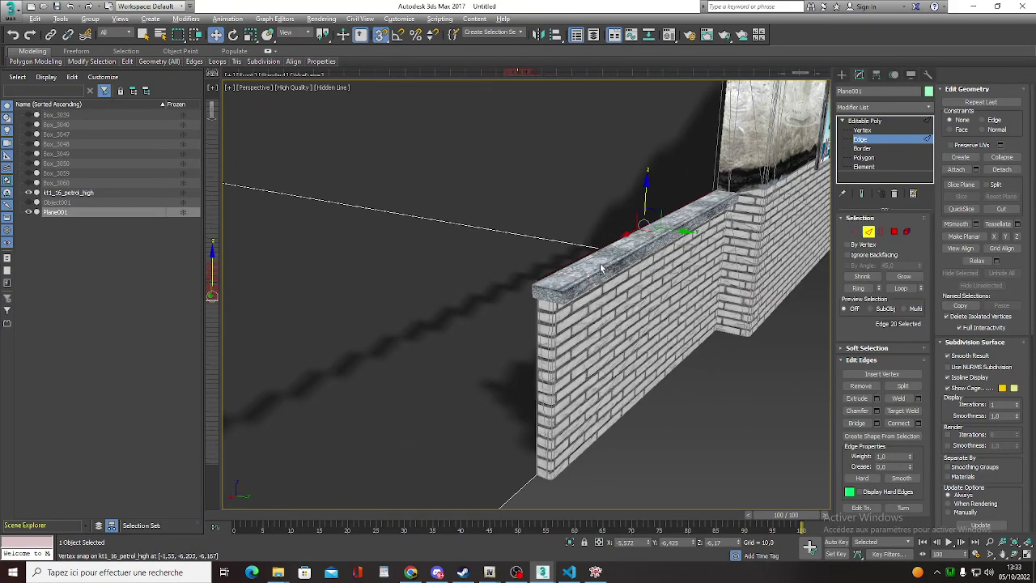
middle_click_drag(497, 238, 640, 240, "alt")
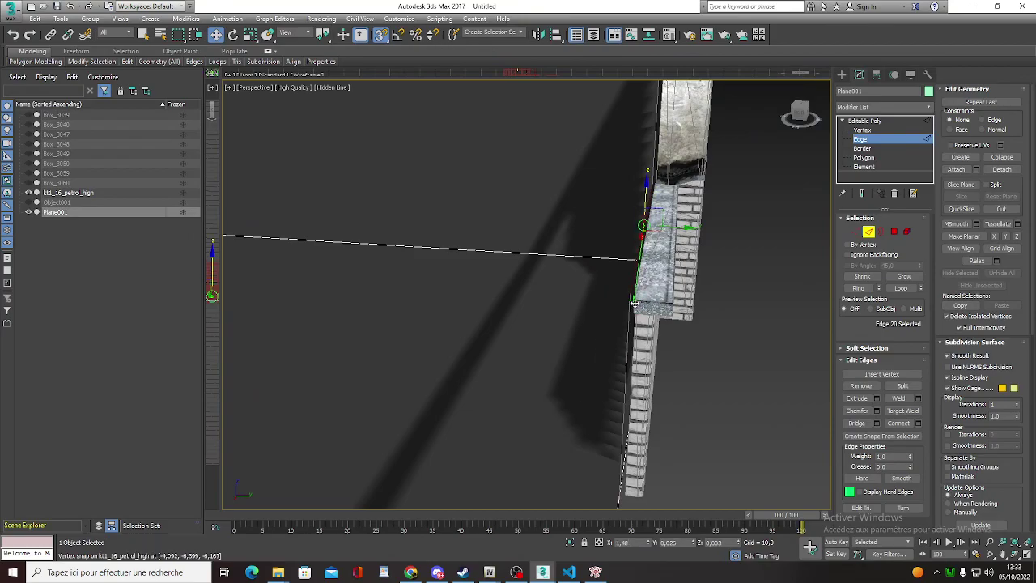
mouse_move(651, 306)
middle_mouse_down("alt")
mouse_move(571, 309)
mouse_move(637, 303)
middle_mouse_up("alt")
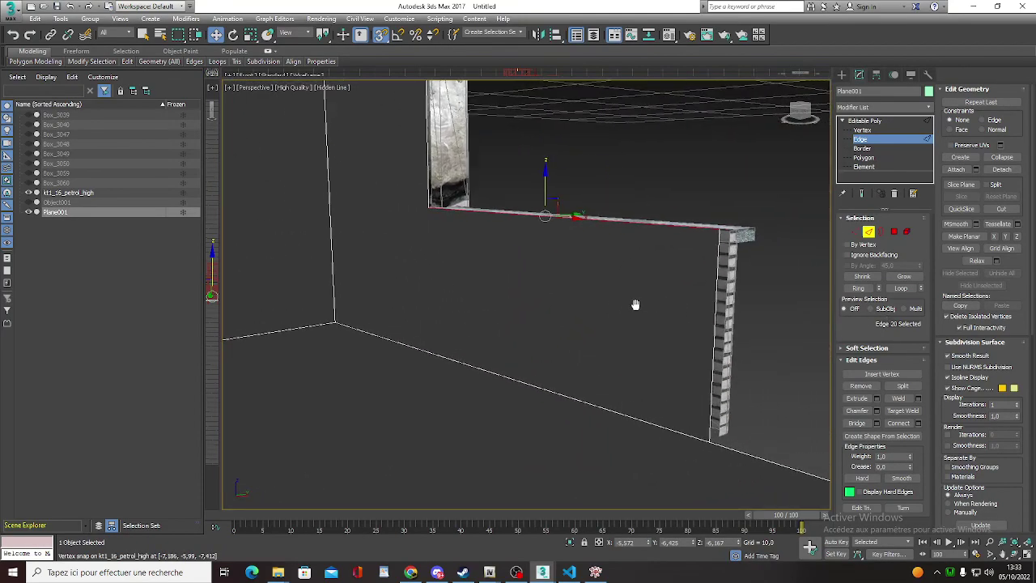
double_click(728, 337)
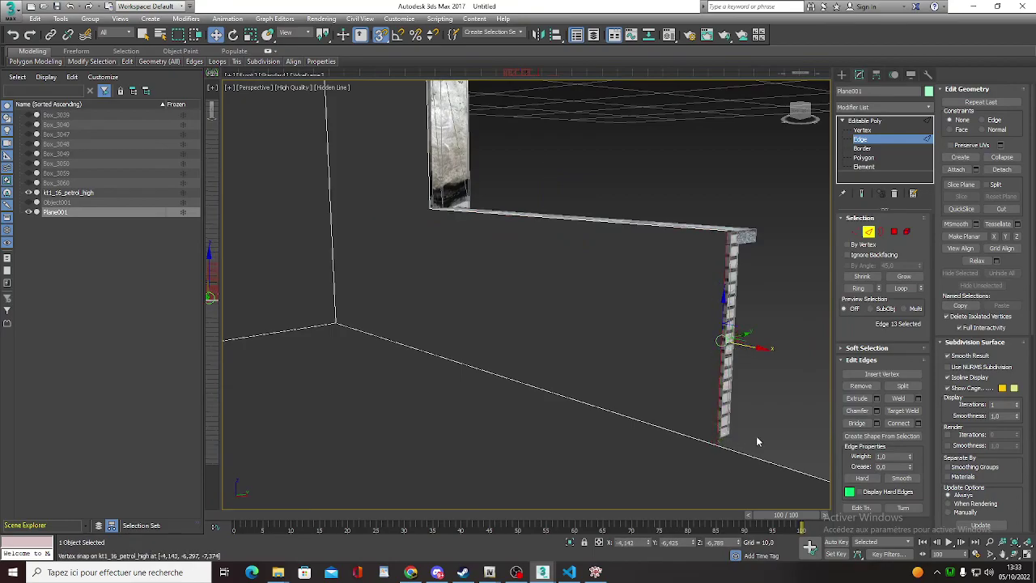
mouse_move(757, 435)
middle_mouse_down("alt")
mouse_move(808, 421)
mouse_move(651, 398)
mouse_move(620, 365)
mouse_move(526, 375)
mouse_move(554, 392)
mouse_move(540, 310)
middle_mouse_up("alt")
left_click(536, 306, "ctrl")
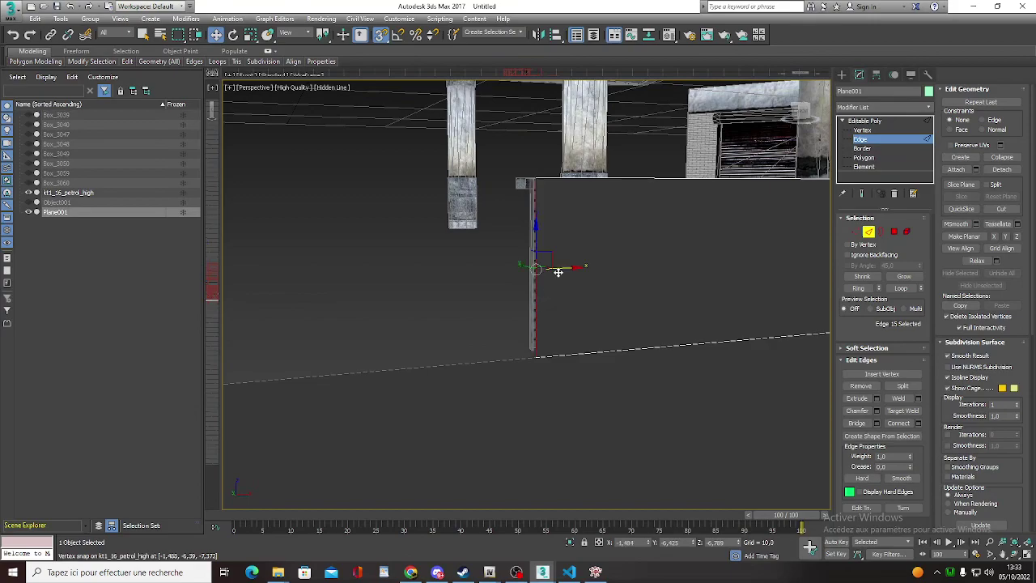
left_click_drag(558, 272, 537, 362)
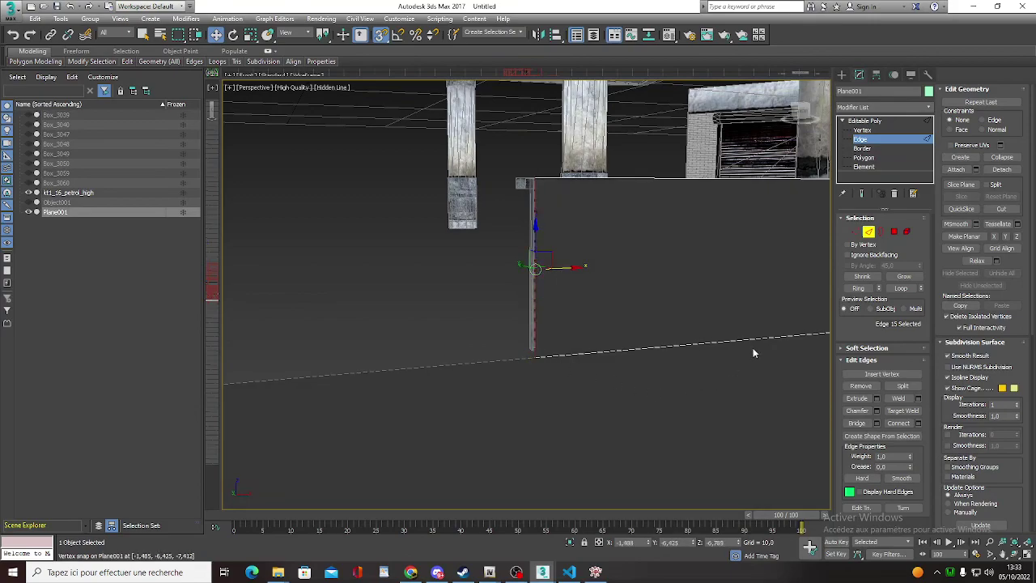
Select the interior mesh's floor polygon and vertex-snap it to the pillar's base edge.
left_click(864, 157)
left_click(548, 408)
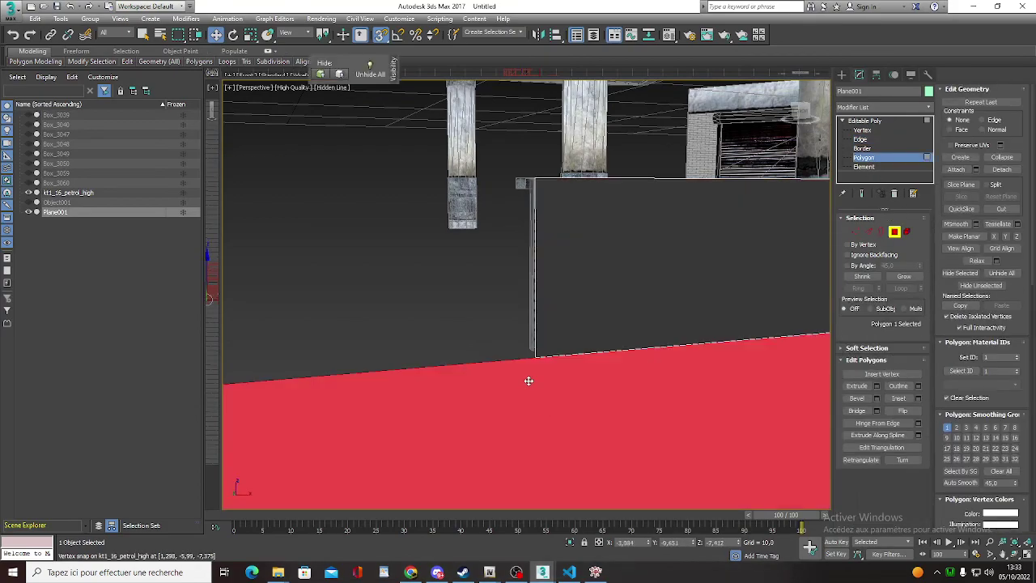
scroll(527, 379, "up", 5)
scroll(527, 381, "down", 5)
scroll(471, 456, "down", 2)
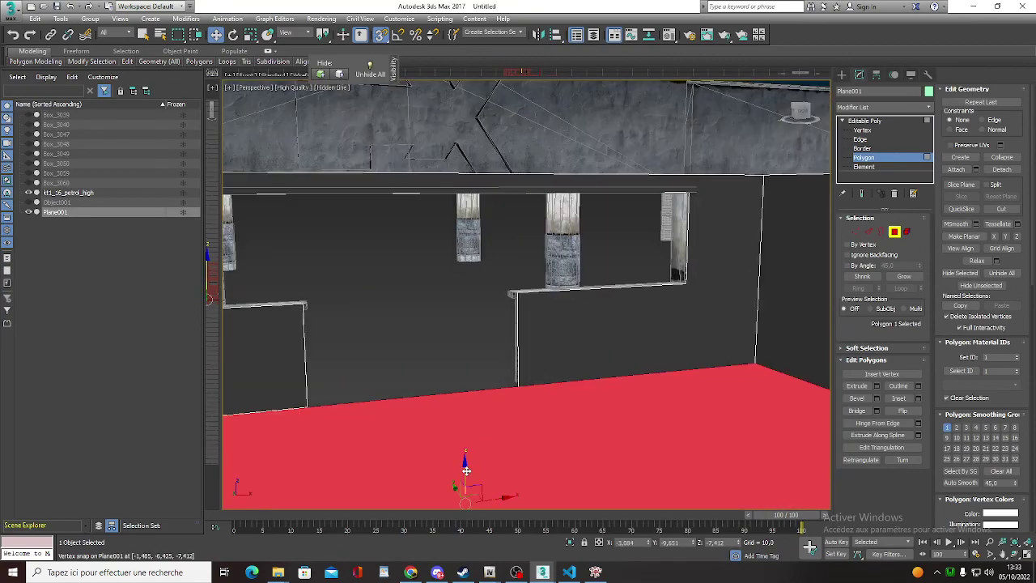
left_click_drag(466, 470, 516, 390)
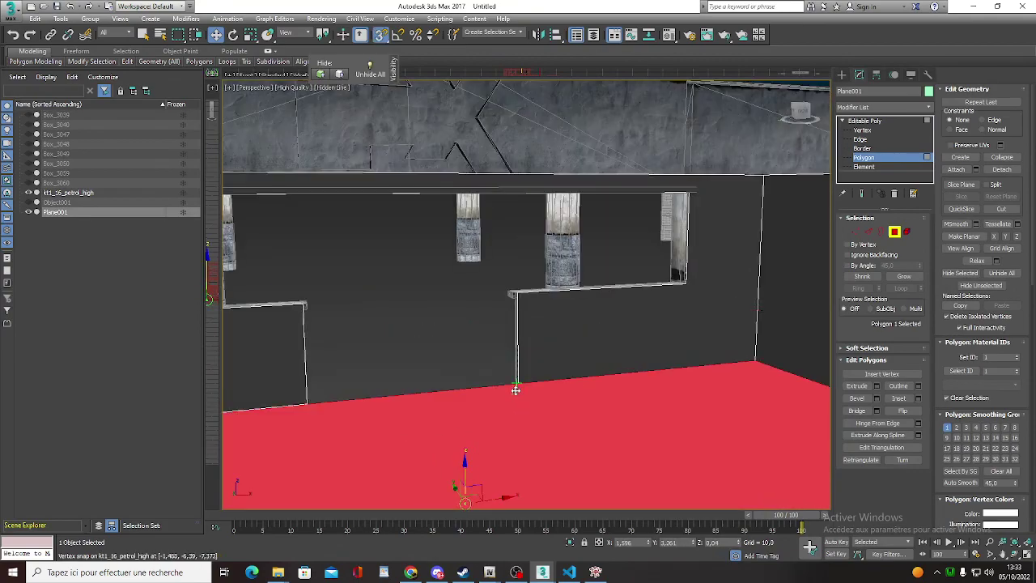
Orbit around the shop to check the red floor lines the room below the walls.
mouse_move(477, 389)
middle_mouse_down("alt")
mouse_move(606, 394)
mouse_move(580, 352)
mouse_move(511, 343)
mouse_move(472, 425)
middle_mouse_up("alt")
scroll(571, 378, "down", 5)
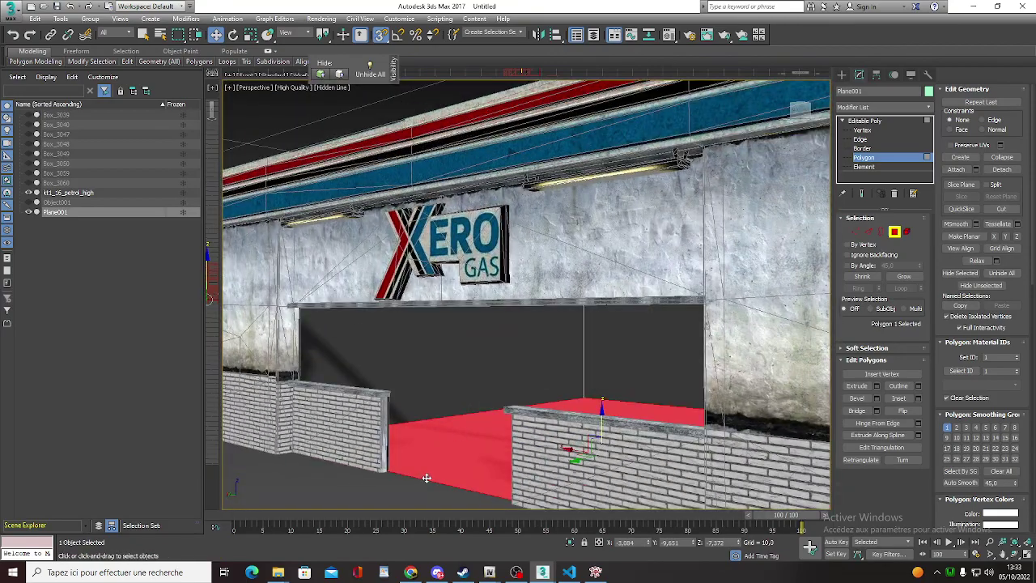
scroll(413, 477, "up", 5)
scroll(414, 474, "down", 3)
scroll(420, 476, "up", 1)
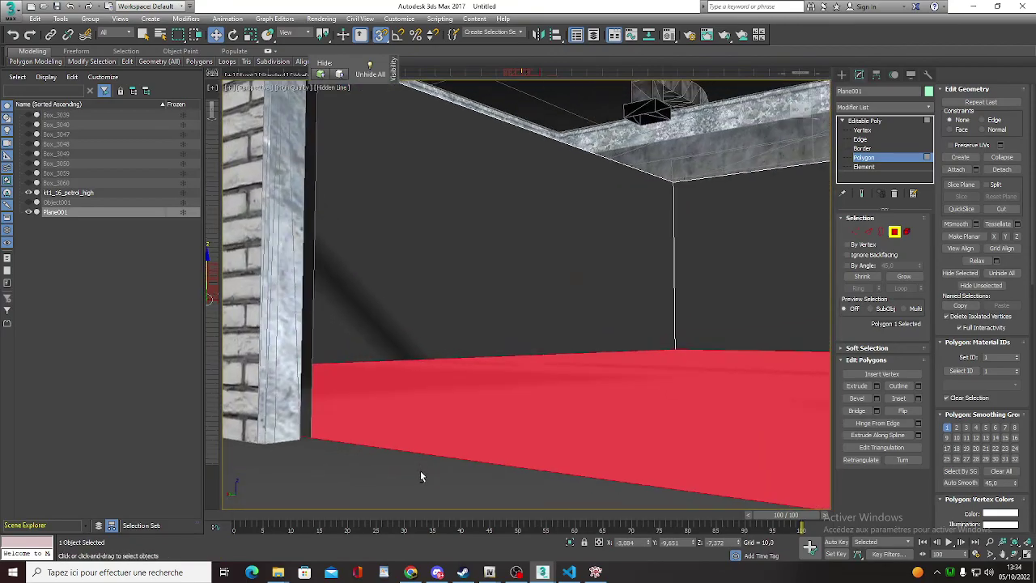
scroll(420, 476, "up", 3)
scroll(427, 468, "up", 1)
middle_click_drag(597, 419, 336, 404)
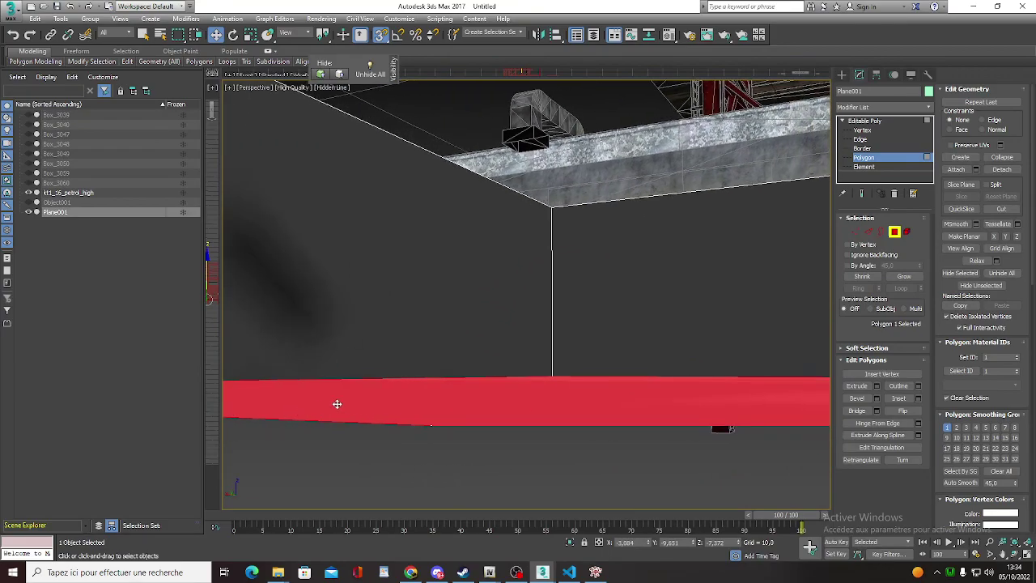
scroll(485, 397, "down", 3)
scroll(625, 386, "up", 2)
mouse_move(558, 343)
middle_mouse_down("alt")
mouse_move(582, 387)
mouse_move(556, 337)
middle_mouse_up("alt")
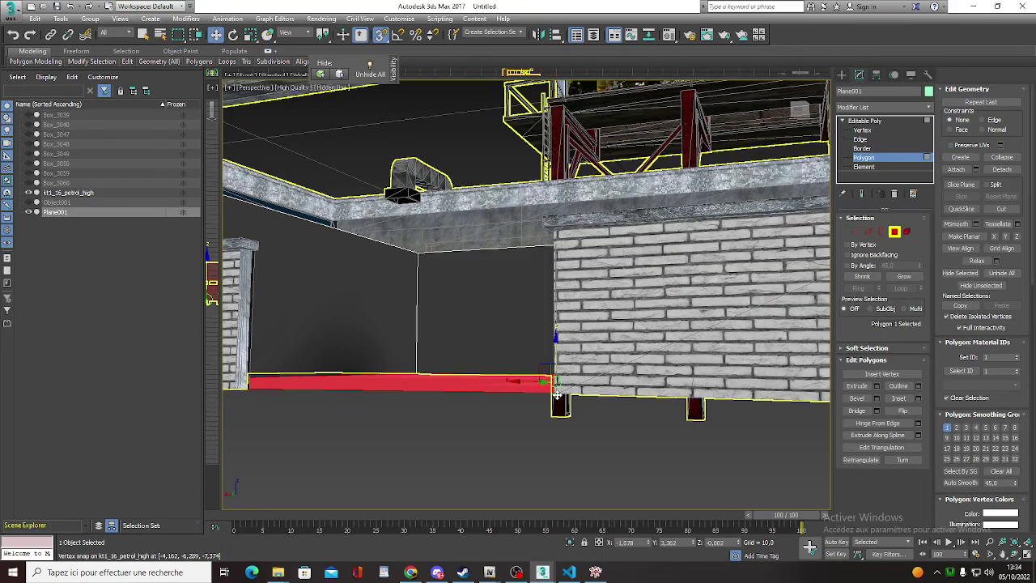
mouse_move(553, 392)
middle_mouse_down("alt")
mouse_move(557, 381)
mouse_move(494, 405)
mouse_move(481, 348)
mouse_move(538, 268)
middle_mouse_up("alt")
scroll(557, 380, "down", 3)
scroll(489, 402, "up", 4)
scroll(491, 353, "up", 3)
scroll(485, 350, "down", 4)
middle_click_drag(707, 298, 767, 241, "alt")
mouse_move(477, 299)
middle_mouse_down("alt")
mouse_move(462, 271)
mouse_move(412, 322)
mouse_move(267, 243)
middle_mouse_up("alt")
scroll(385, 198, "down", 3)
middle_click_drag(466, 198, 527, 152, "alt")
Bridge the two opposite top edges of the box into a lid polygon.
left_click(861, 139)
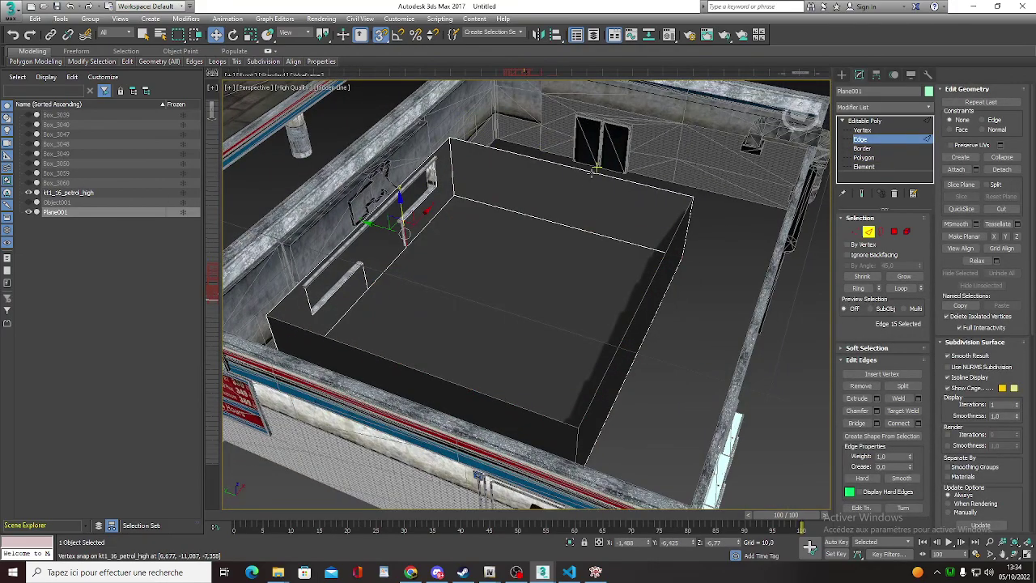
left_click(593, 172)
left_click(361, 350)
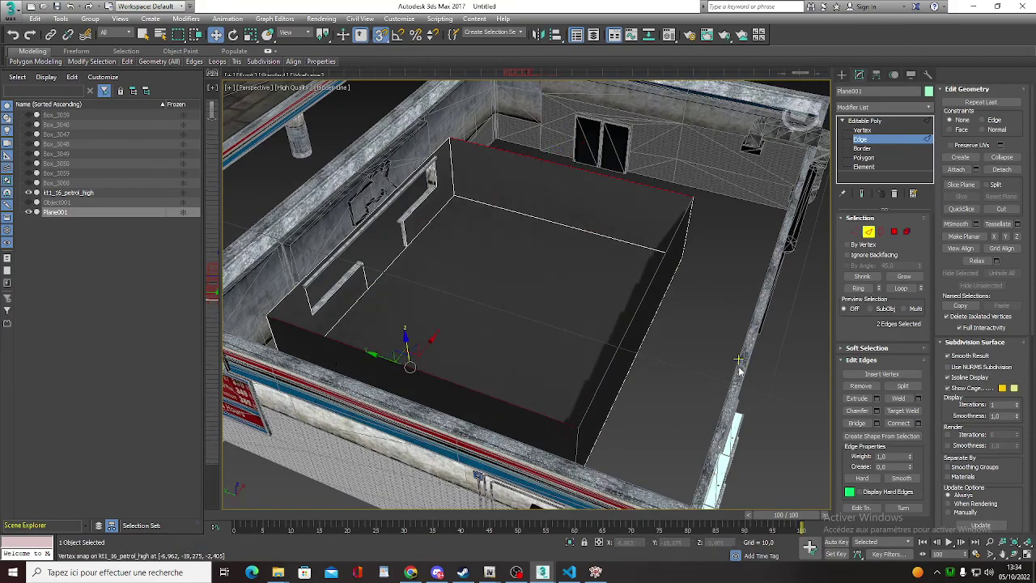
left_click(877, 423)
left_click(540, 344)
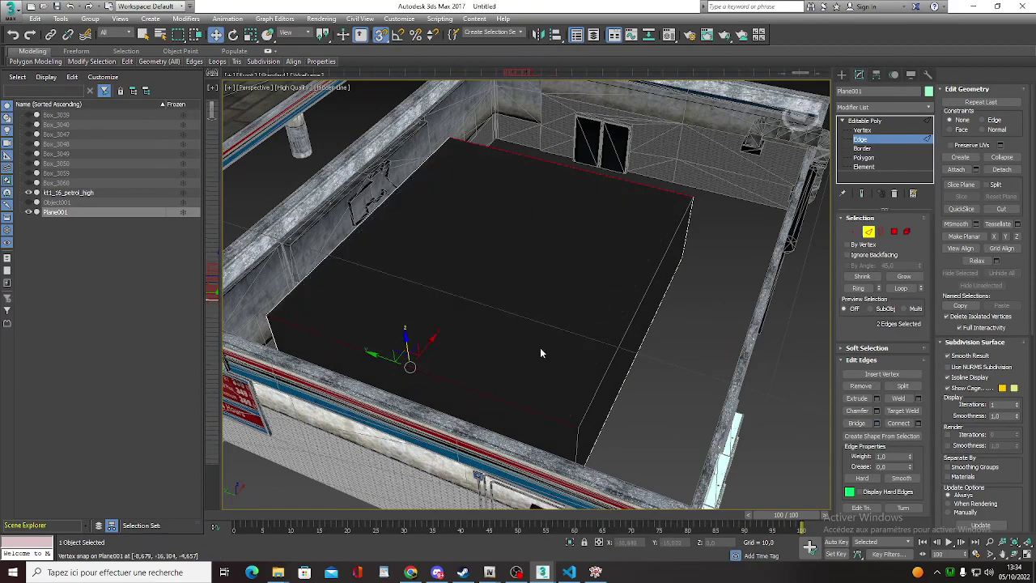
middle_click_drag(633, 347, 615, 243, "alt")
Detach the lid polygon as a separate object named Top and hide it.
left_click(864, 157)
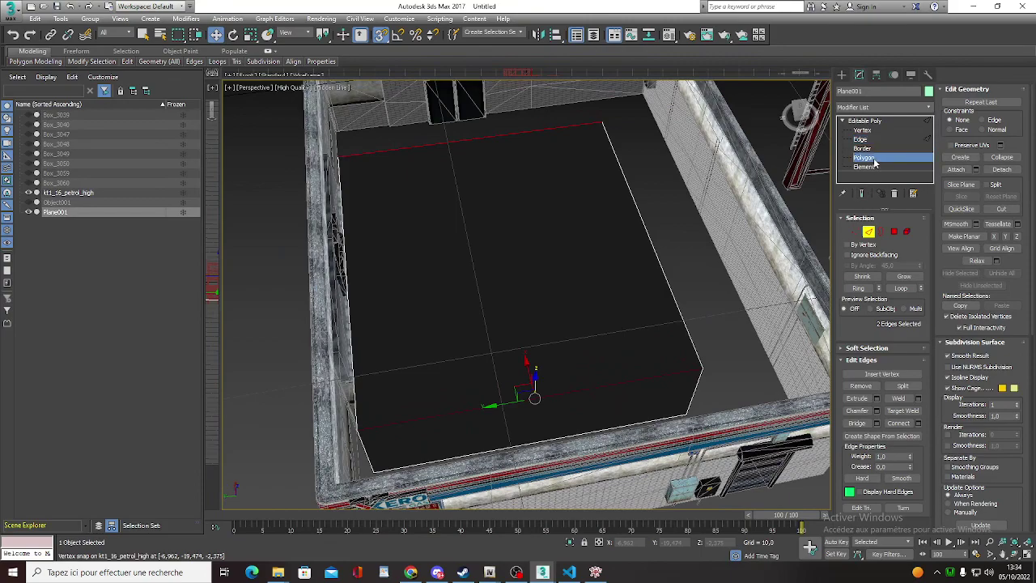
left_click(517, 213)
left_click(1000, 170)
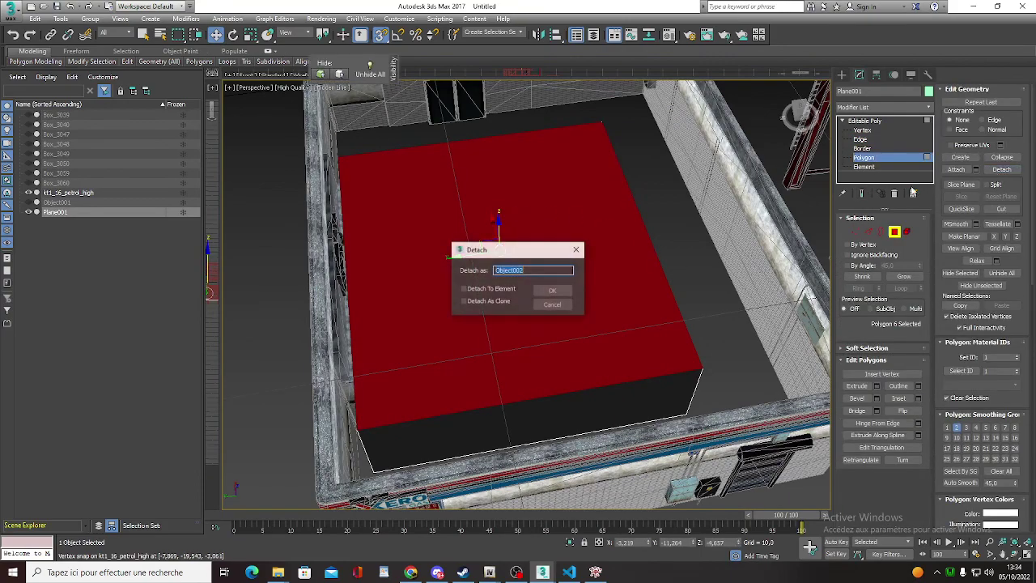
type("p")
key("Return")
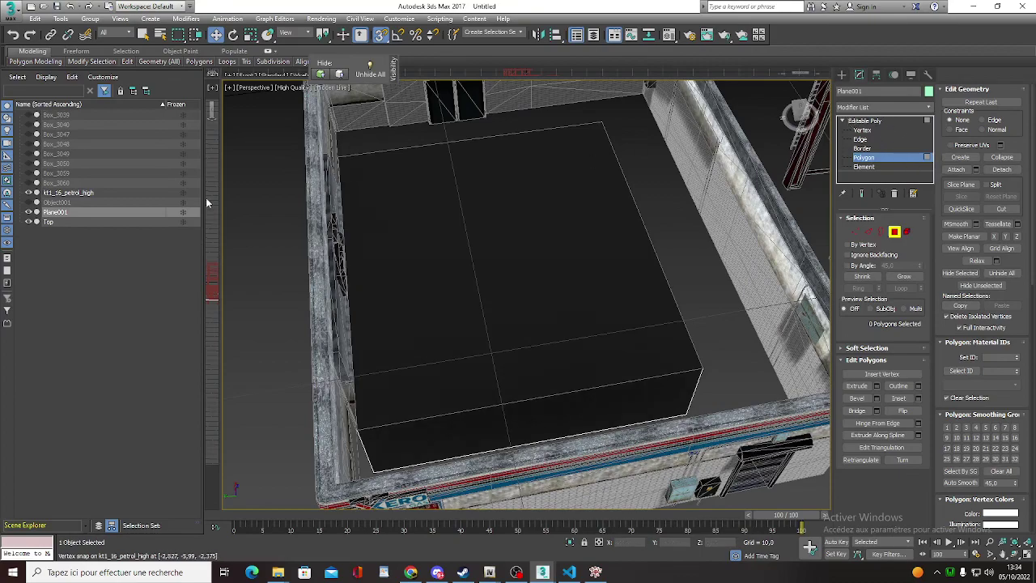
left_click(27, 223)
left_click(865, 121)
type("Wall")
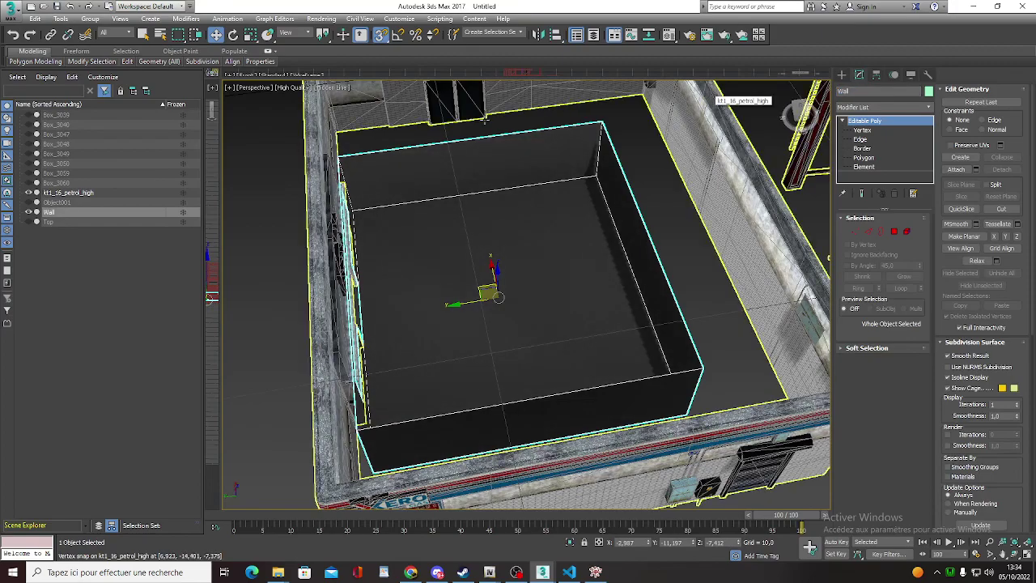
mouse_move(486, 202)
middle_mouse_down("alt")
mouse_move(484, 324)
mouse_move(467, 278)
mouse_move(538, 278)
mouse_move(317, 308)
middle_mouse_up("alt")
scroll(468, 277, "up", 3)
scroll(467, 278, "up", 3)
scroll(316, 308, "up", 2)
mouse_move(198, 309)
middle_mouse_down("alt")
mouse_move(61, 321)
mouse_move(521, 300)
mouse_move(116, 278)
mouse_move(192, 295)
mouse_move(86, 268)
mouse_move(153, 317)
middle_mouse_up("alt")
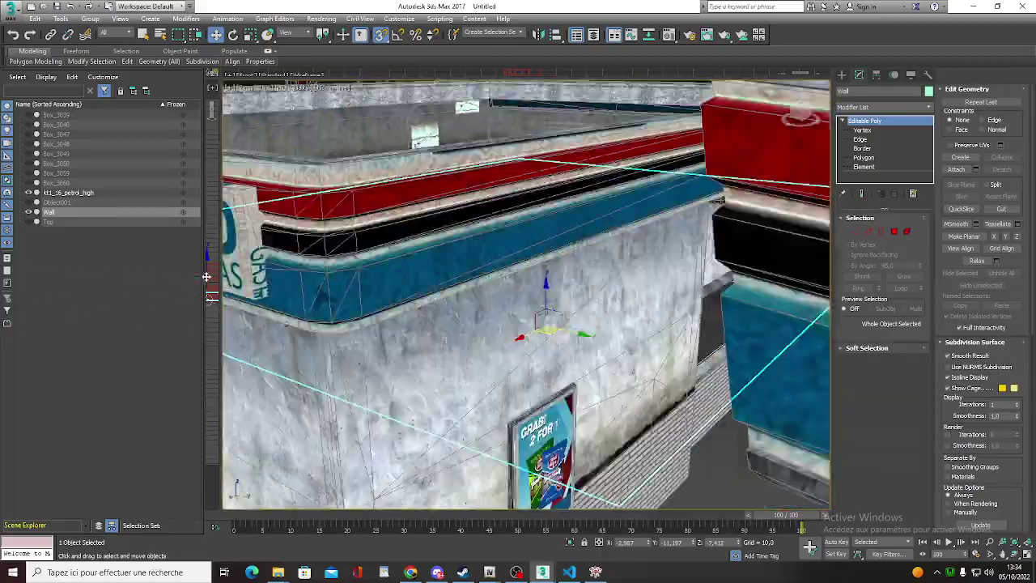
middle_click_drag(207, 276, 316, 299, "alt")
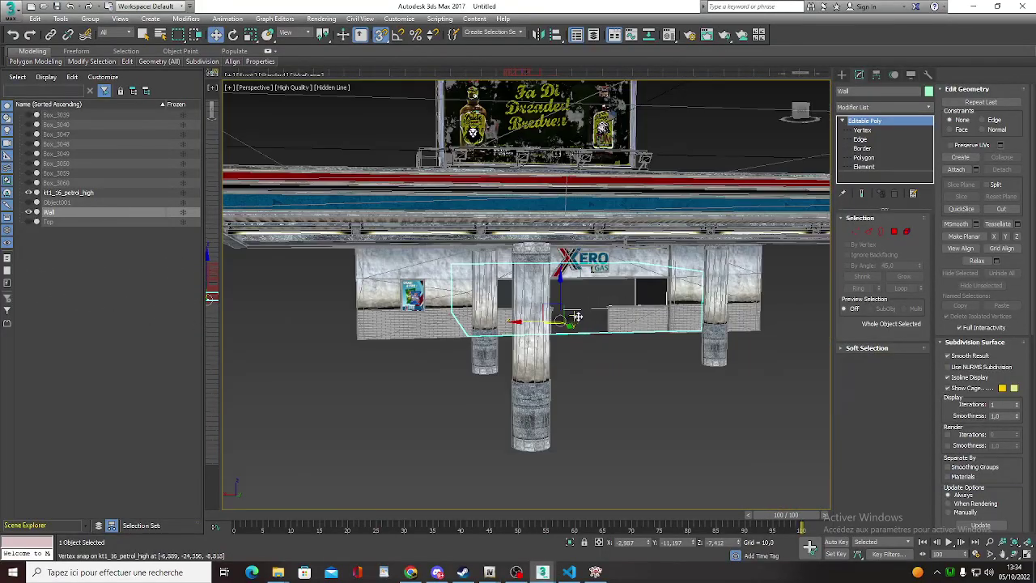
middle_click_drag(556, 321, 513, 345, "alt")
scroll(513, 345, "up", 4)
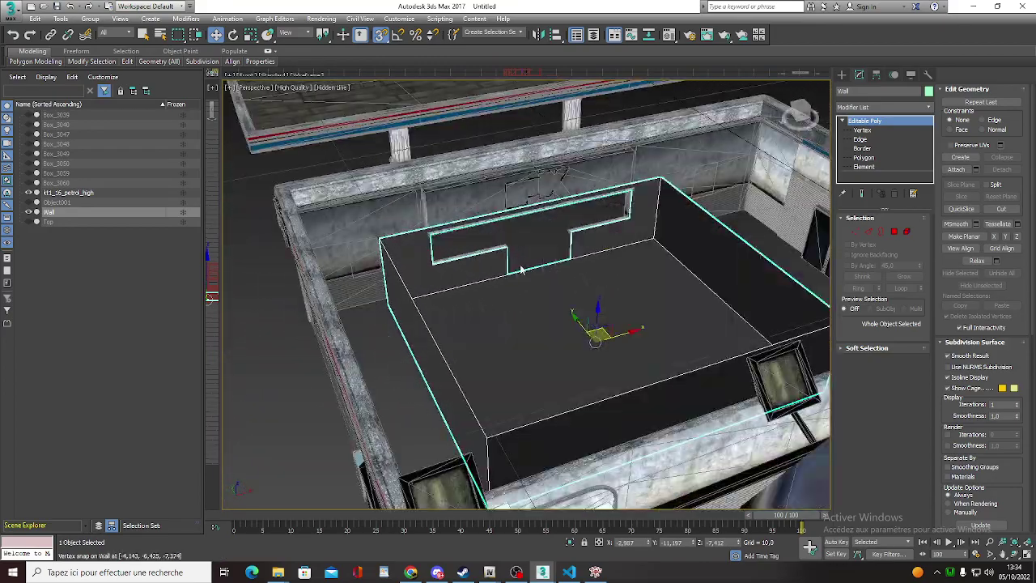
scroll(520, 262, "up", 3)
middle_click_drag(514, 280, 537, 275, "alt")
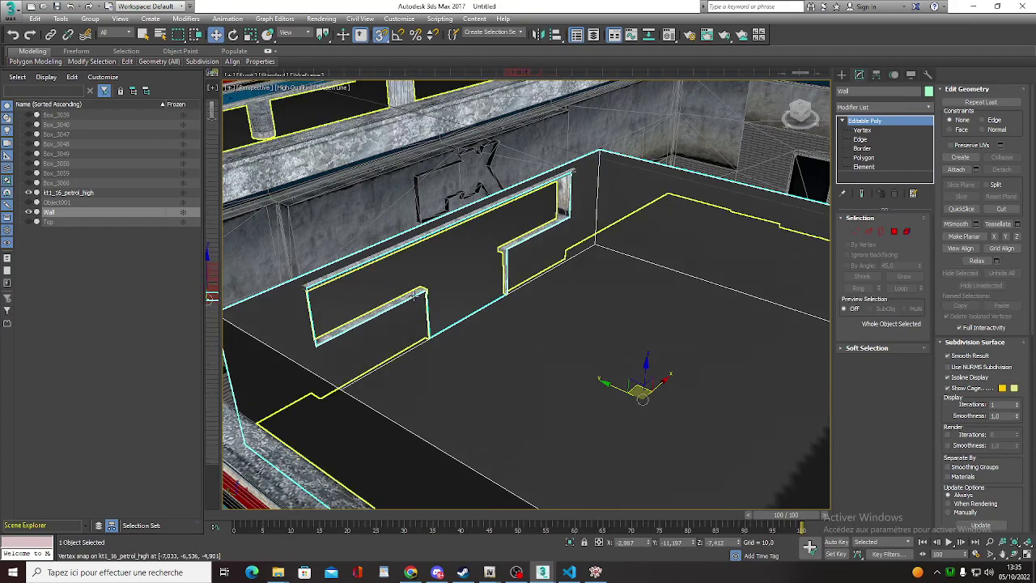
mouse_move(485, 227)
middle_mouse_down("alt")
mouse_move(449, 290)
mouse_move(190, 227)
middle_mouse_up("alt")
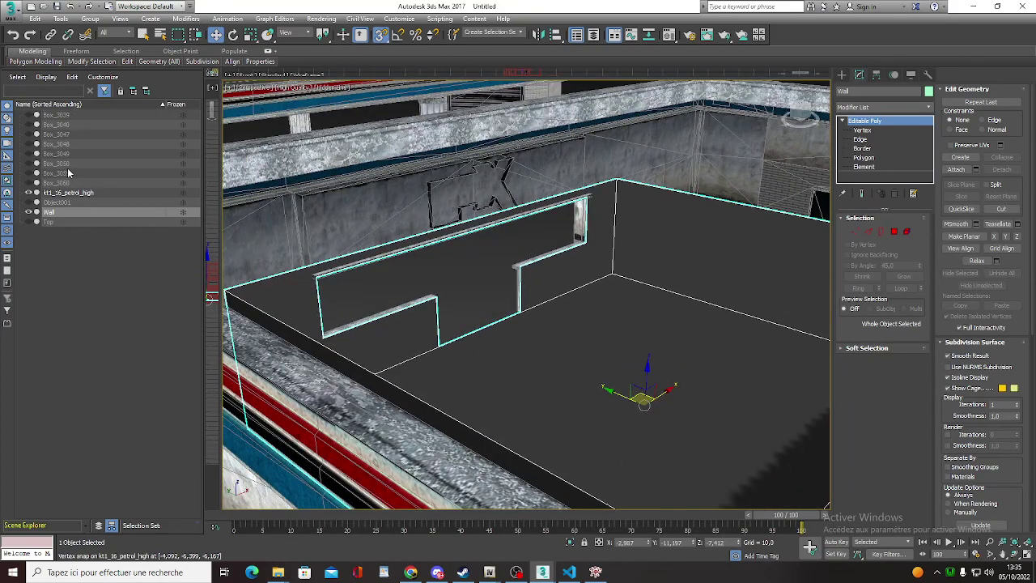
mouse_move(374, 292)
middle_mouse_down("alt")
mouse_move(576, 253)
mouse_move(596, 278)
mouse_move(488, 316)
mouse_move(463, 278)
mouse_move(504, 254)
mouse_move(509, 389)
mouse_move(526, 380)
mouse_move(572, 390)
middle_mouse_up("alt")
scroll(526, 380, "down", 5)
scroll(526, 381, "down", 5)
scroll(573, 390, "up", 3)
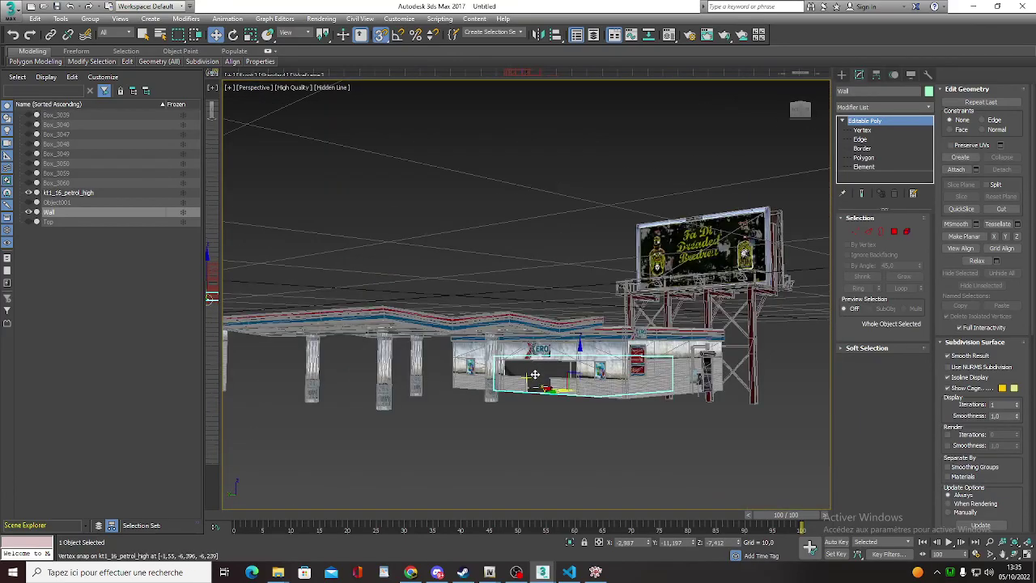